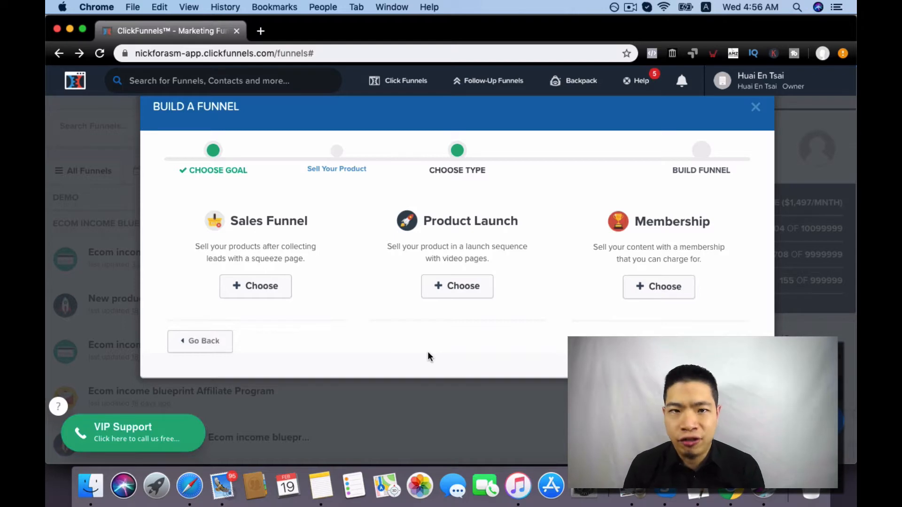
# - Build a Sales Funnel named demo2 with the group tag demo
pyautogui.click(252, 286)
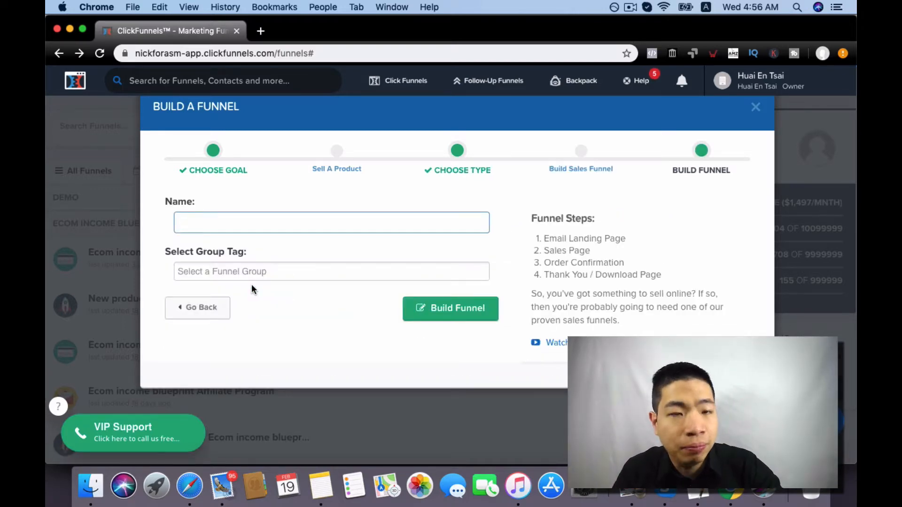
pyautogui.write('demo')
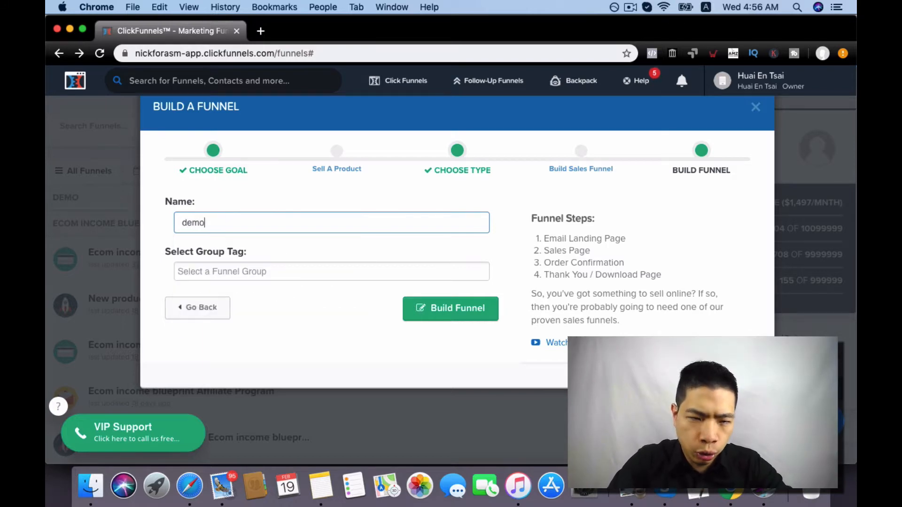
pyautogui.press('Tab')
pyautogui.write('demo')
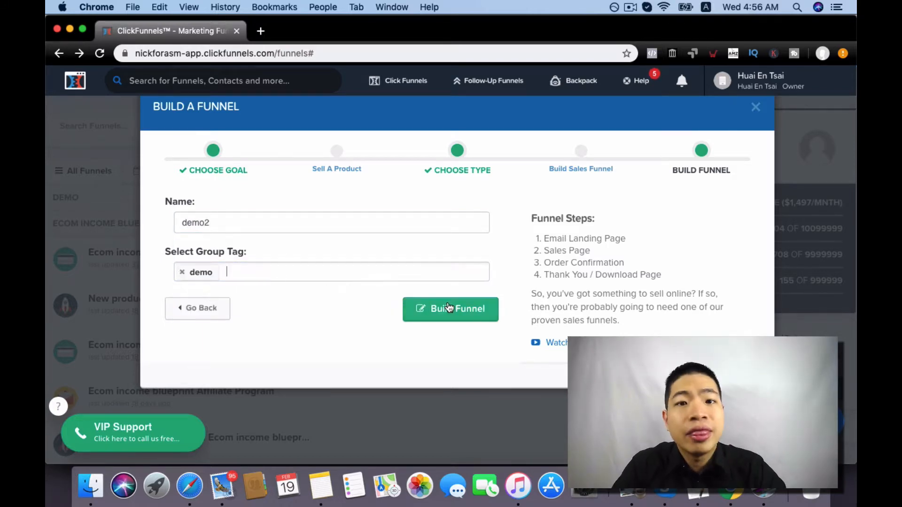
pyautogui.click(455, 310)
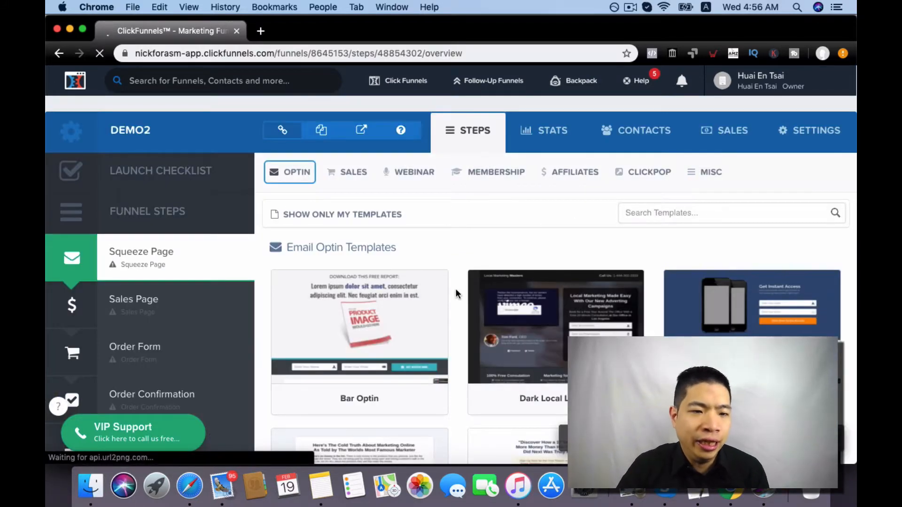
# - Apply the Dark Local Lander optin template to the Squeeze Page step
pyautogui.scroll(-3, 182, 286)
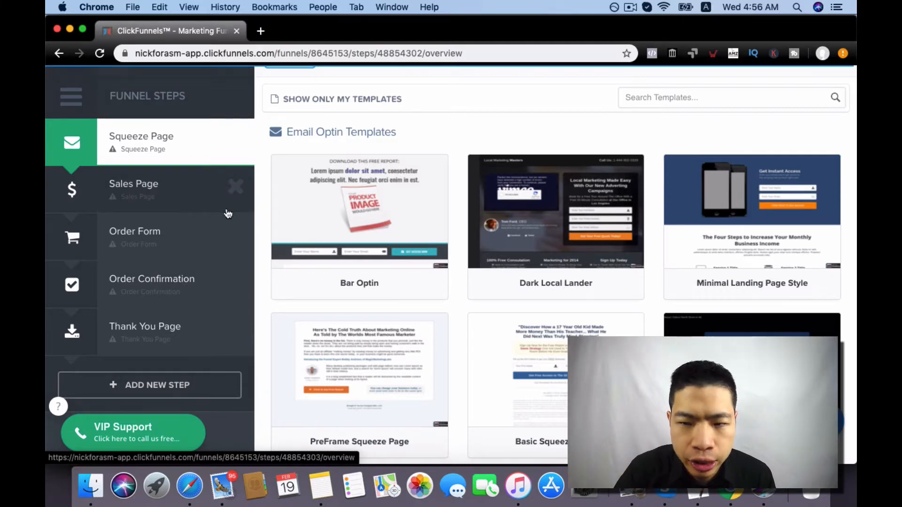
pyautogui.scroll(-5, 536, 225)
pyautogui.scroll(5, 521, 235)
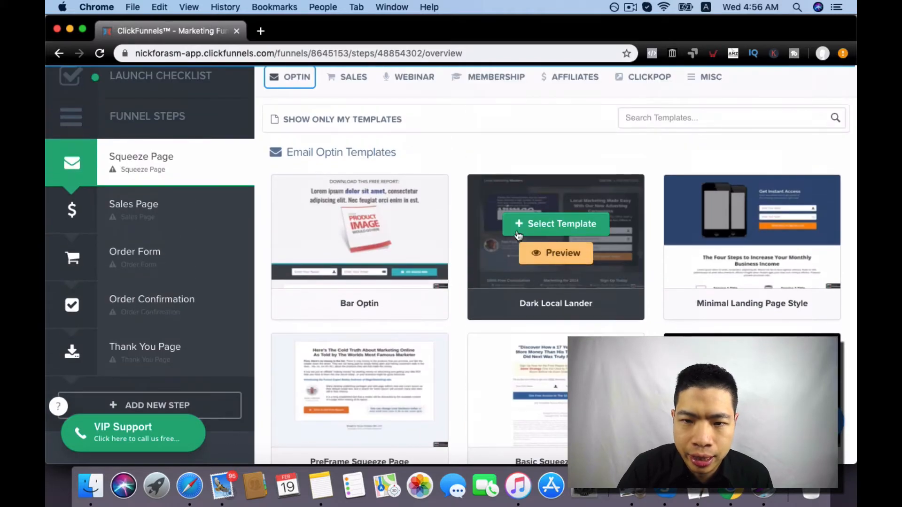
pyautogui.click(543, 224)
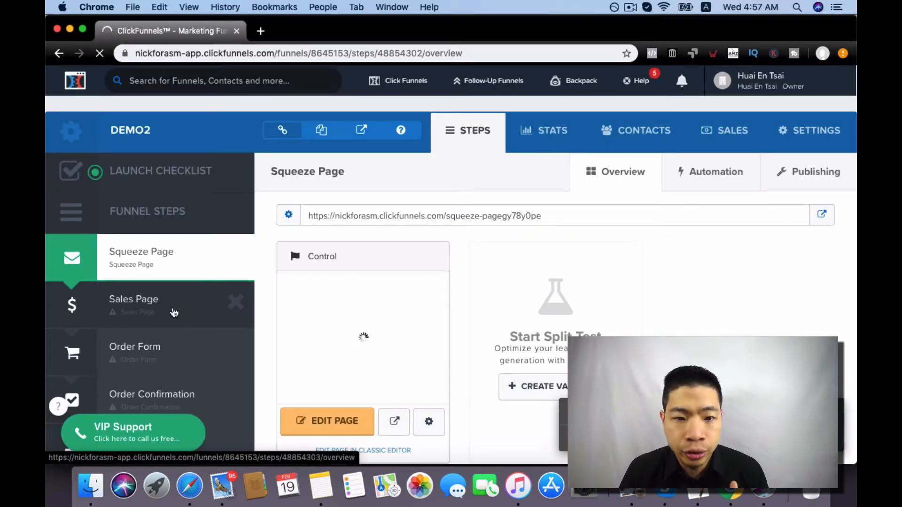
# - Open the Sales Page step and look through the available sales page templates
pyautogui.click(174, 313)
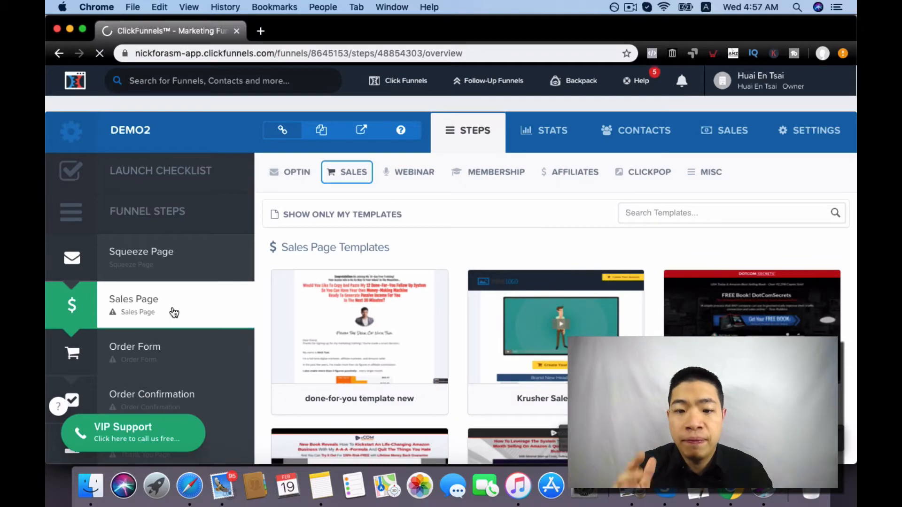
pyautogui.scroll(-6, 345, 230)
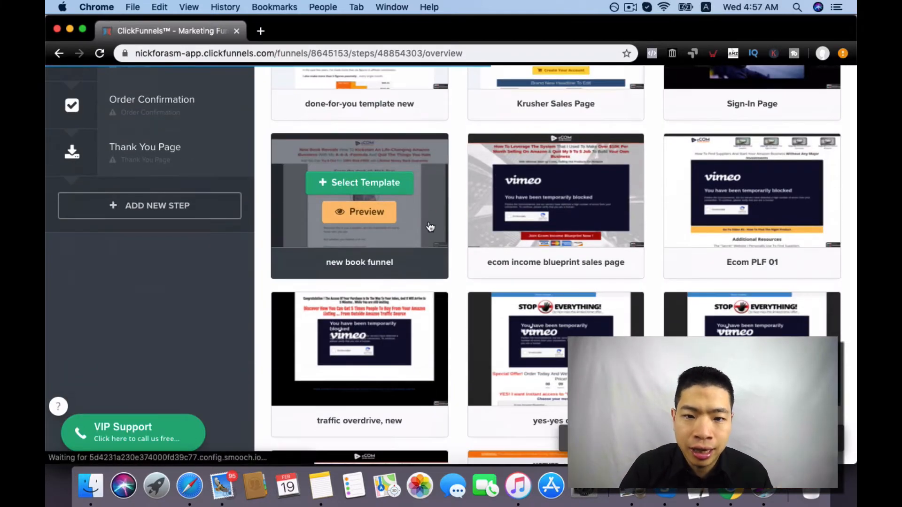
pyautogui.scroll(-15, 464, 243)
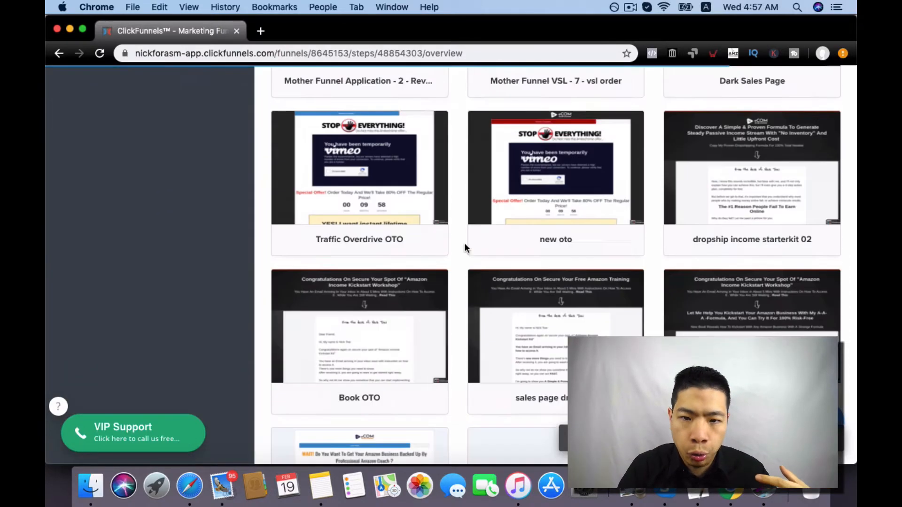
pyautogui.scroll(5, 464, 243)
pyautogui.scroll(4, 465, 248)
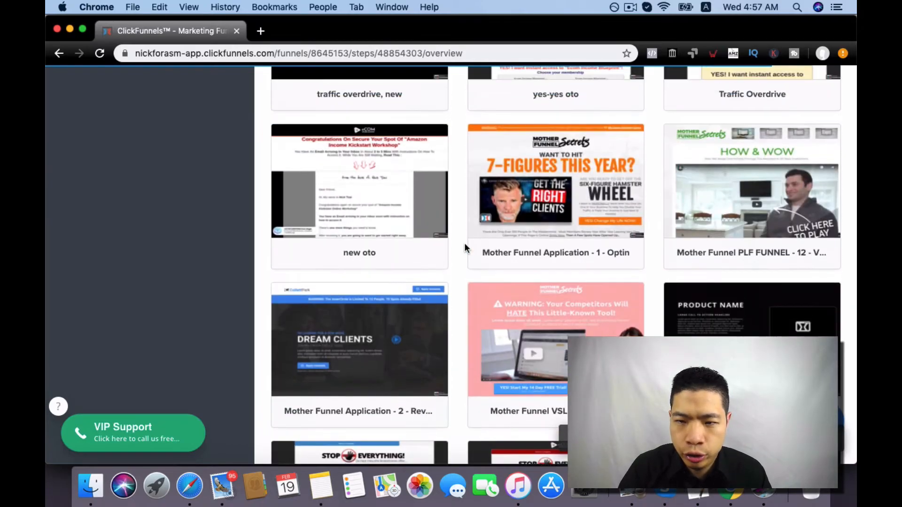
pyautogui.scroll(-12, 465, 248)
pyautogui.scroll(-4, 465, 245)
pyautogui.scroll(12, 464, 244)
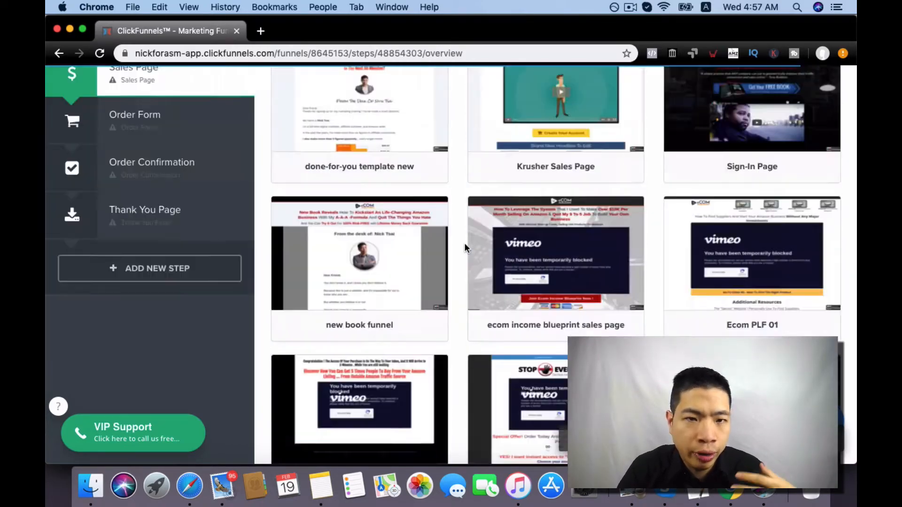
pyautogui.scroll(-6, 465, 245)
pyautogui.scroll(-15, 465, 247)
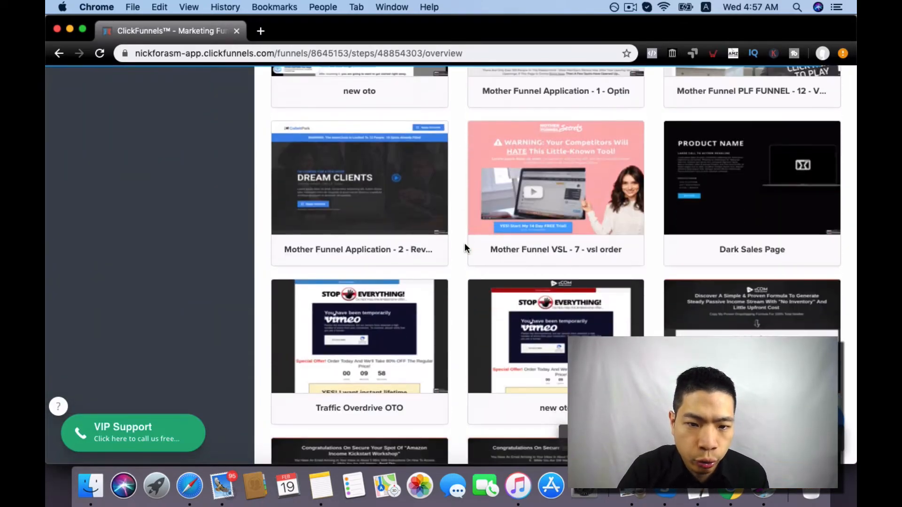
pyautogui.scroll(-15, 465, 247)
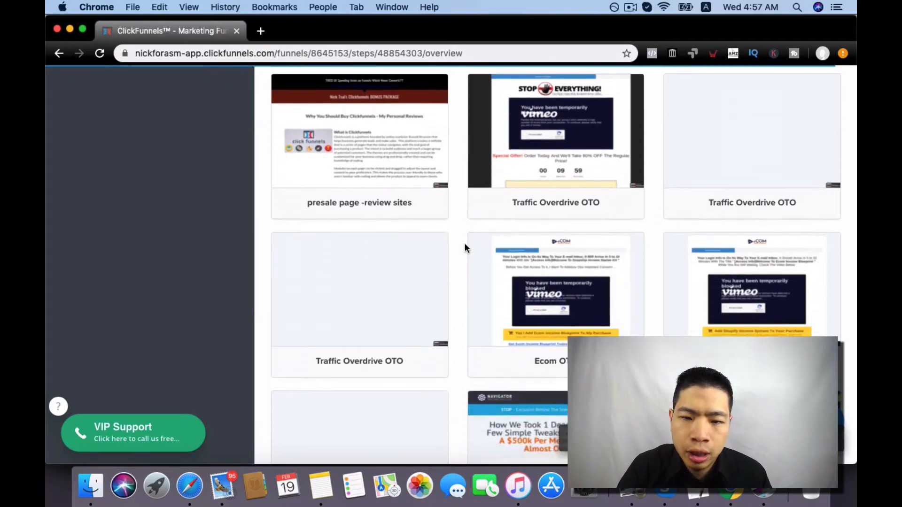
pyautogui.scroll(20, 464, 244)
pyautogui.scroll(-6, 465, 246)
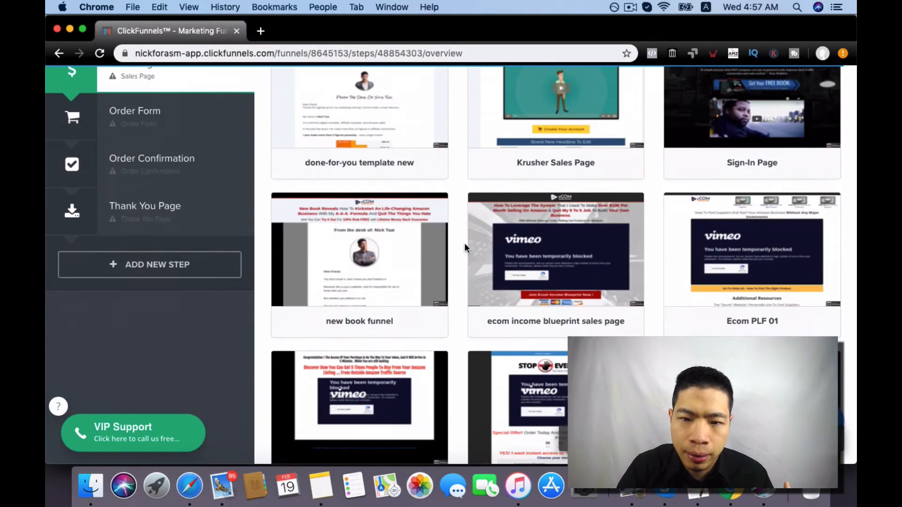
# - Preview the "traffic overdrive, new" template, close the preview, and apply the "new book funnel" template to the Sales Page step
pyautogui.moveTo(412, 228)
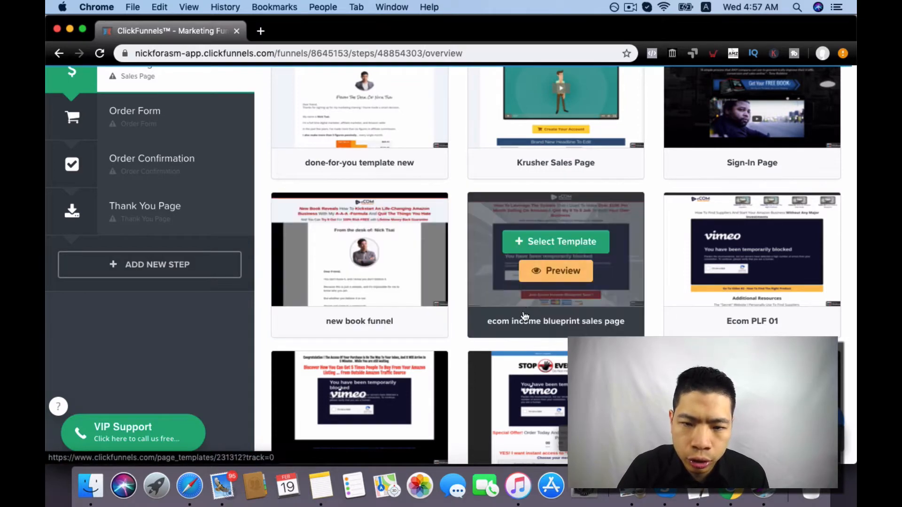
pyautogui.scroll(-3, 357, 400)
pyautogui.click(389, 299)
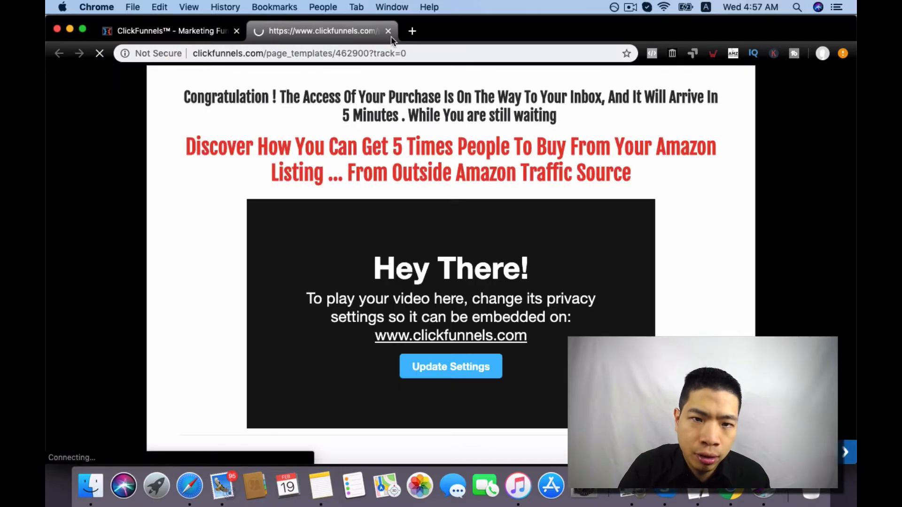
pyautogui.click(388, 31)
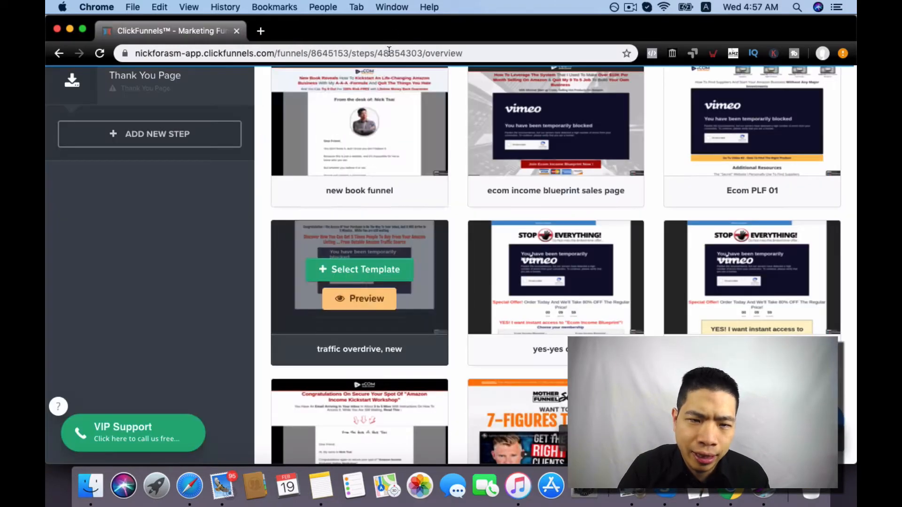
pyautogui.scroll(3, 376, 213)
pyautogui.click(376, 213)
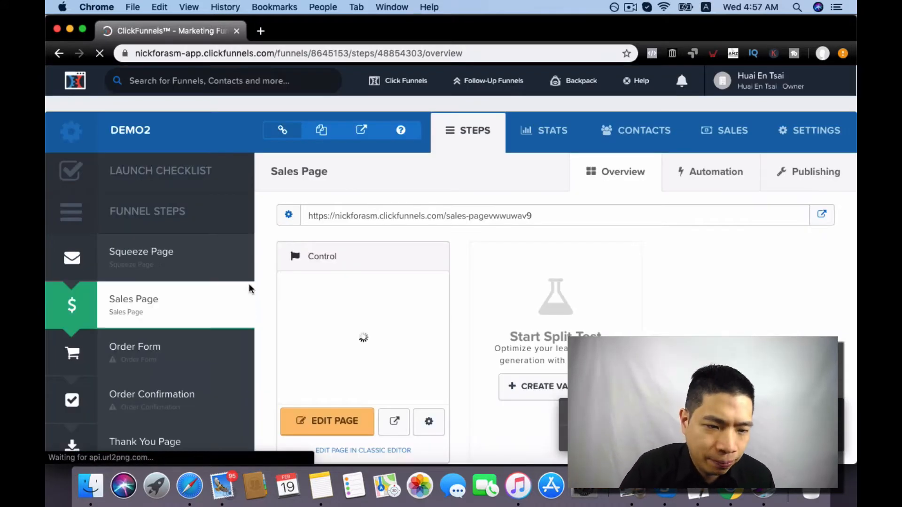
# - Open the Order Form step and apply one of the order form templates to it
pyautogui.click(149, 363)
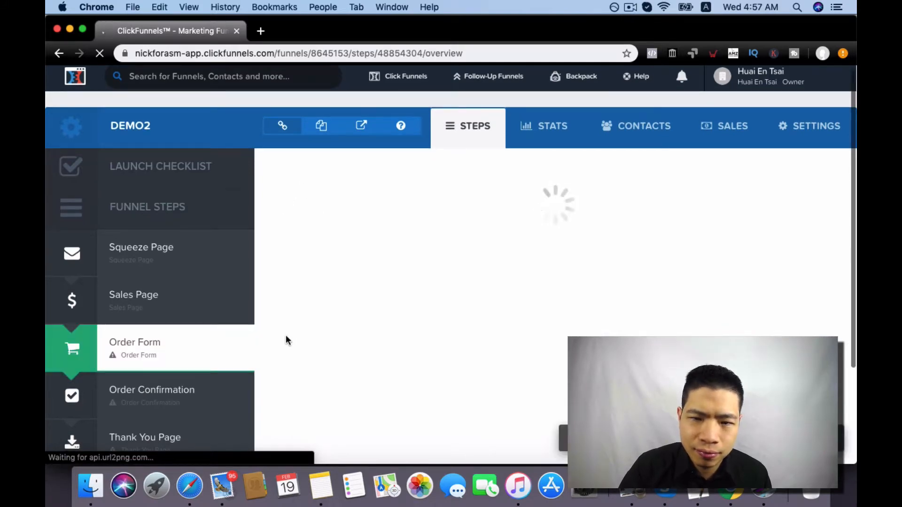
pyautogui.scroll(-5, 288, 340)
pyautogui.scroll(-8, 287, 340)
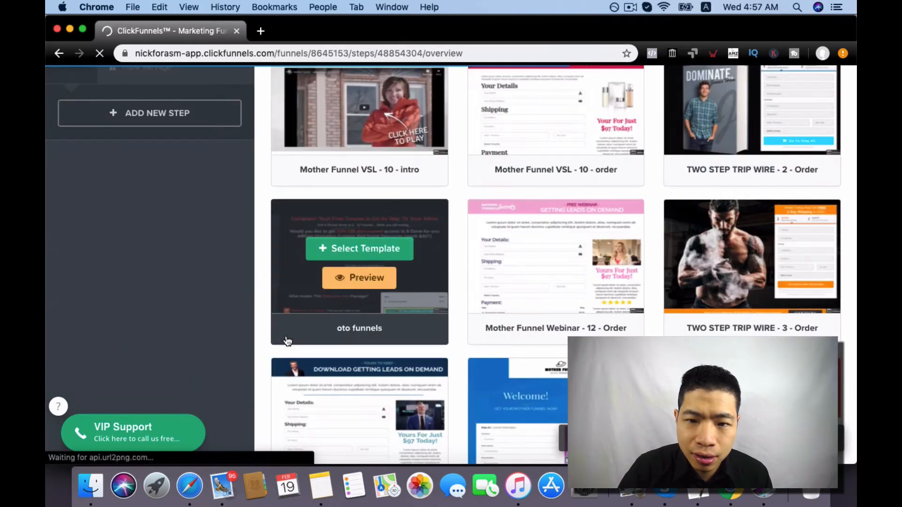
pyautogui.click(360, 350)
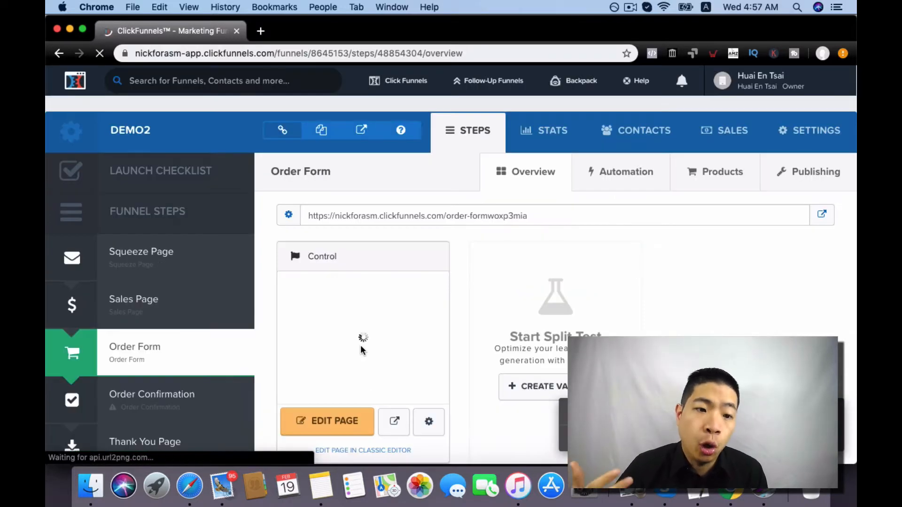
# - Open the Order Confirmation step and apply the "Mother Funnel Webinar - 5 - Thanks" template
pyautogui.scroll(-5, 360, 346)
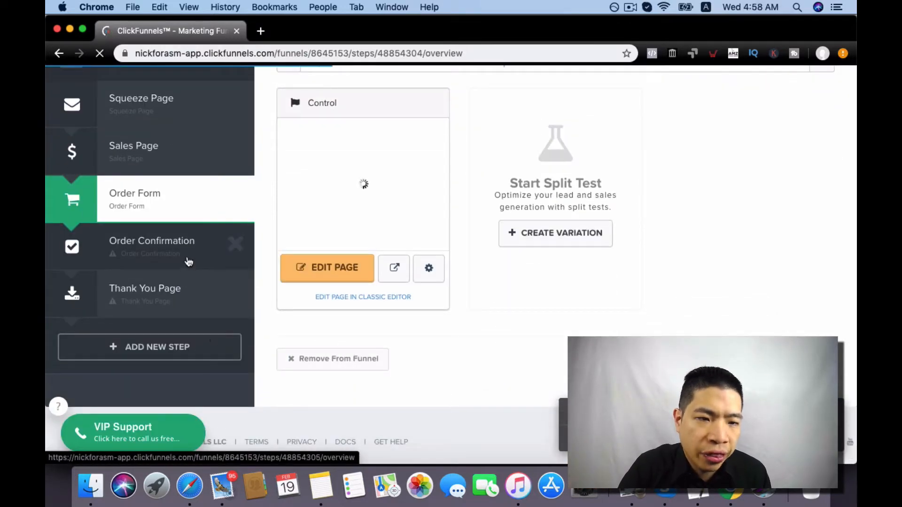
pyautogui.click(188, 259)
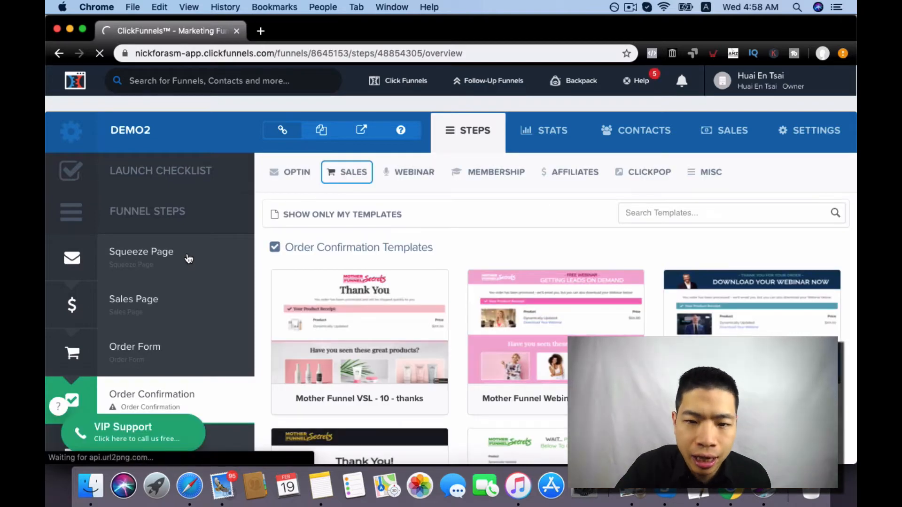
pyautogui.scroll(-5, 353, 226)
pyautogui.scroll(5, 422, 230)
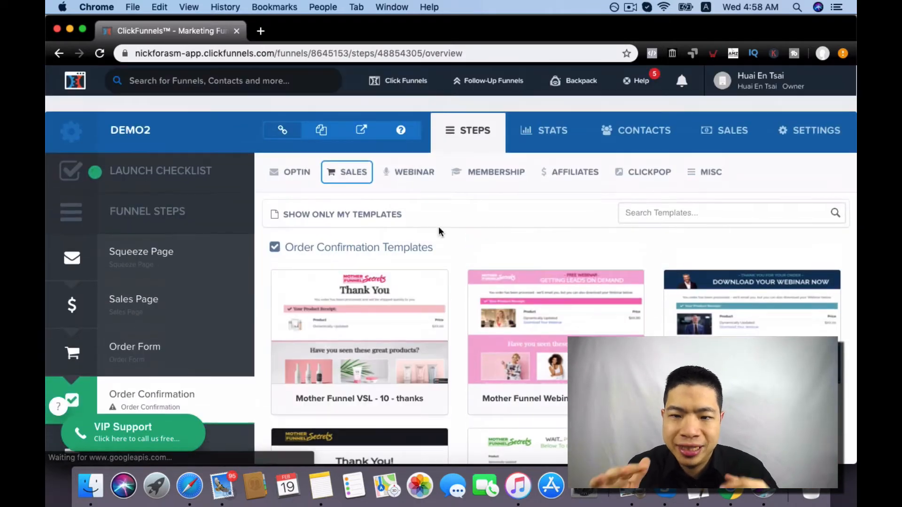
pyautogui.scroll(-3, 439, 230)
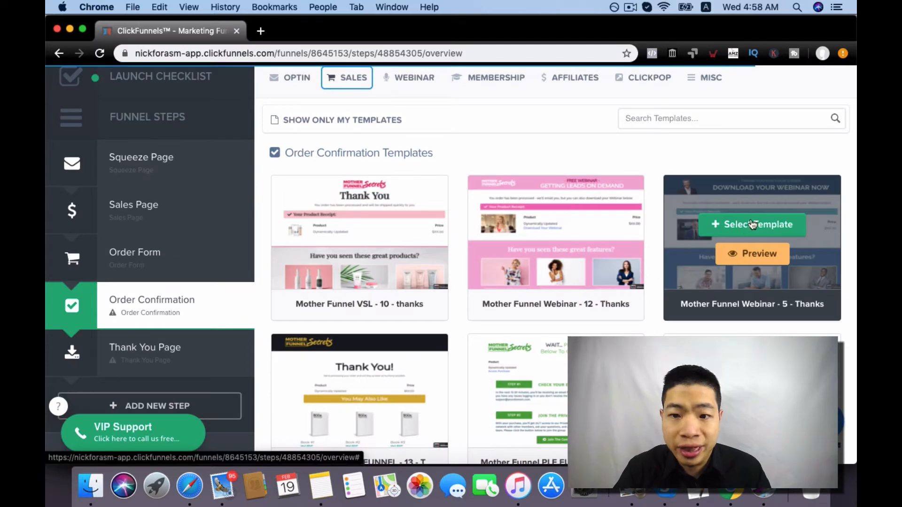
pyautogui.click(743, 234)
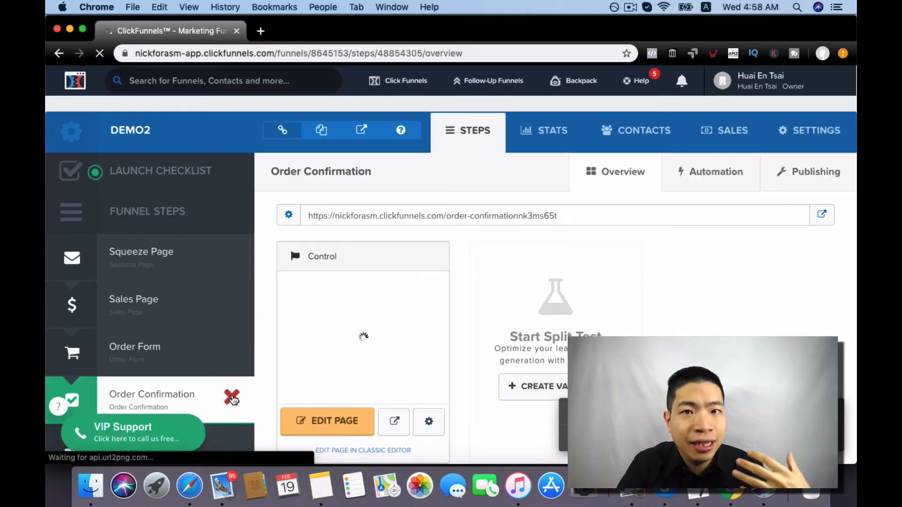
# - Apply the "Thanks! Grab your Video" template to the Thank You Page step
pyautogui.scroll(-3, 198, 359)
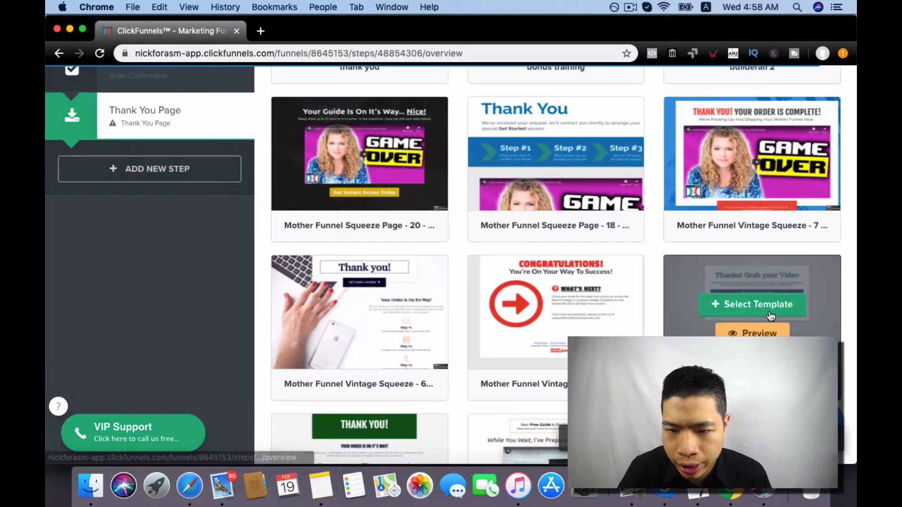
pyautogui.click(769, 308)
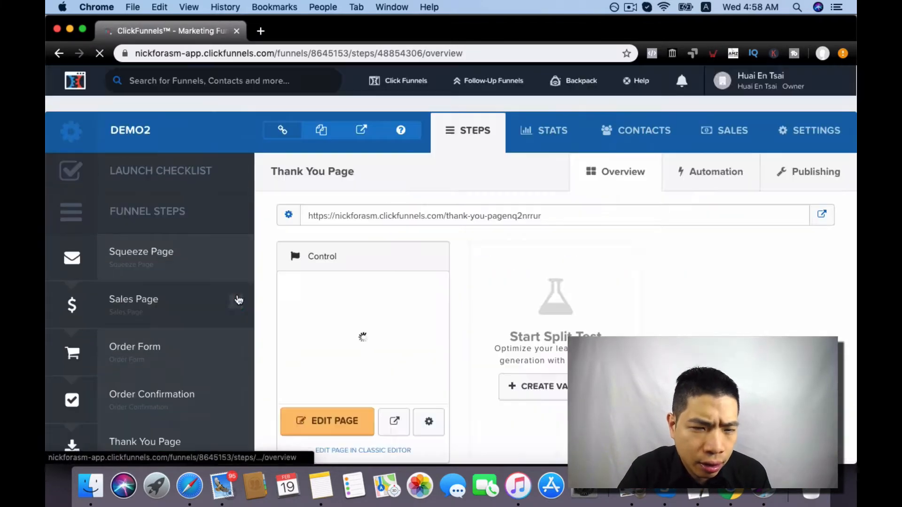
# - Add a new step named upsell to the funnel, leaving its path empty
pyautogui.scroll(-3, 288, 292)
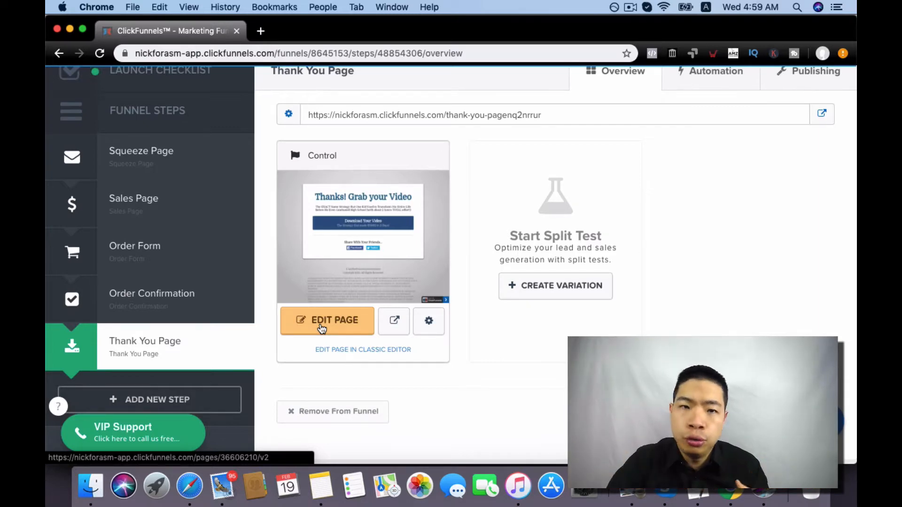
pyautogui.scroll(-2, 280, 416)
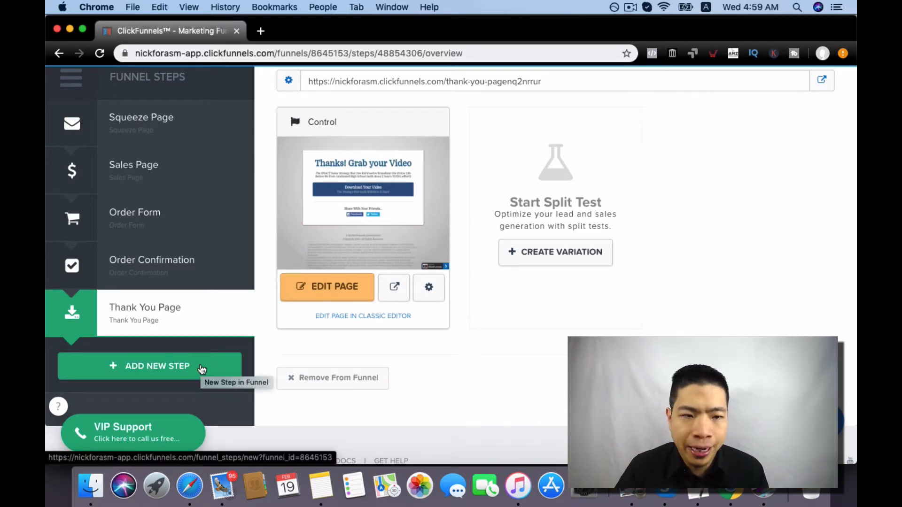
pyautogui.scroll(-2, 201, 369)
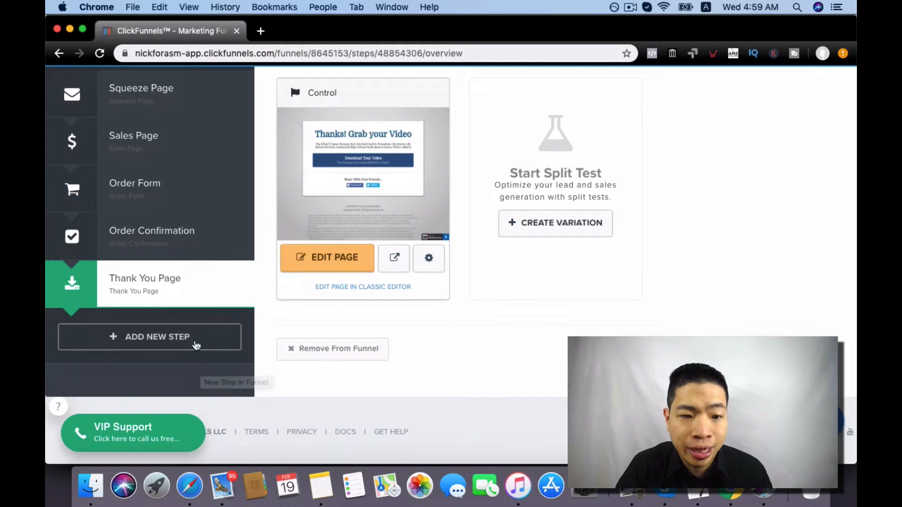
pyautogui.click(188, 339)
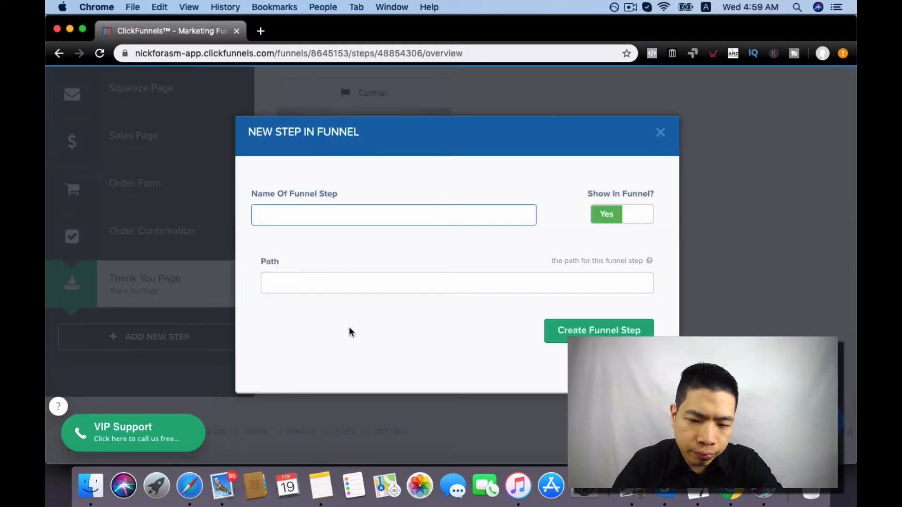
pyautogui.write('upsell')
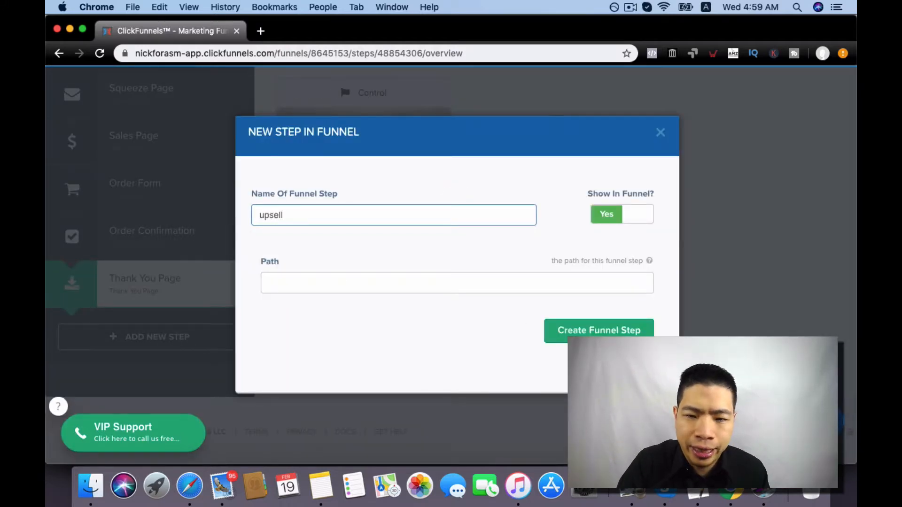
pyautogui.click(605, 332)
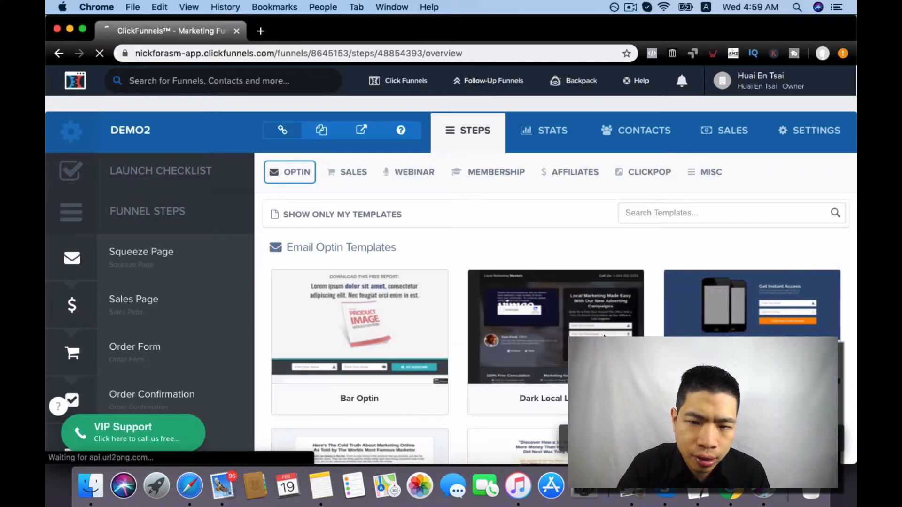
# - Apply the Mother Funnel one click upsell (OTO) template with the supplement bottles to the upsell step
pyautogui.scroll(-3, 554, 259)
pyautogui.scroll(3, 449, 188)
pyautogui.click(358, 174)
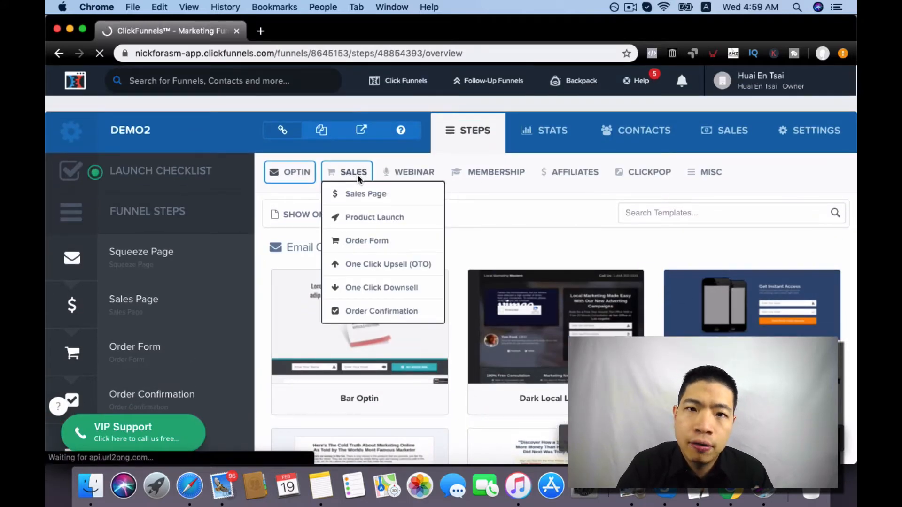
pyautogui.click(362, 266)
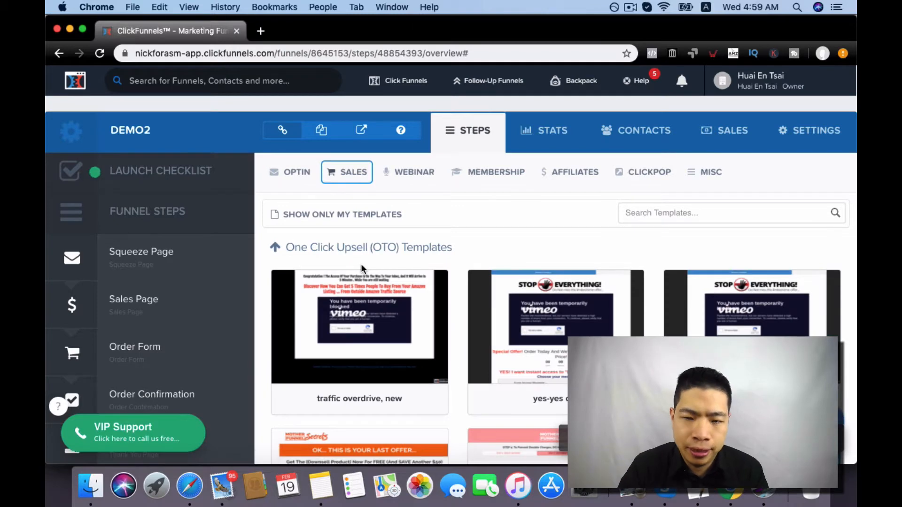
pyautogui.scroll(-3, 363, 267)
pyautogui.scroll(-5, 363, 267)
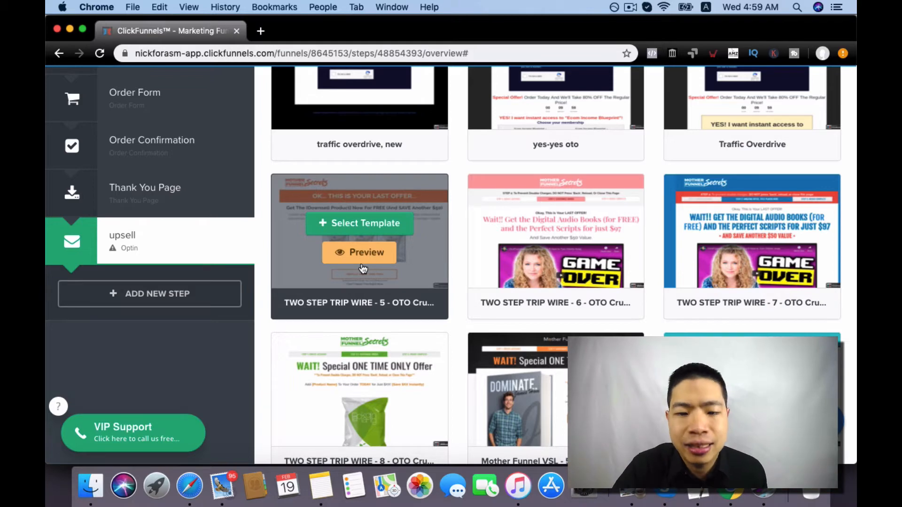
pyautogui.scroll(-5, 363, 267)
pyautogui.scroll(-4, 363, 266)
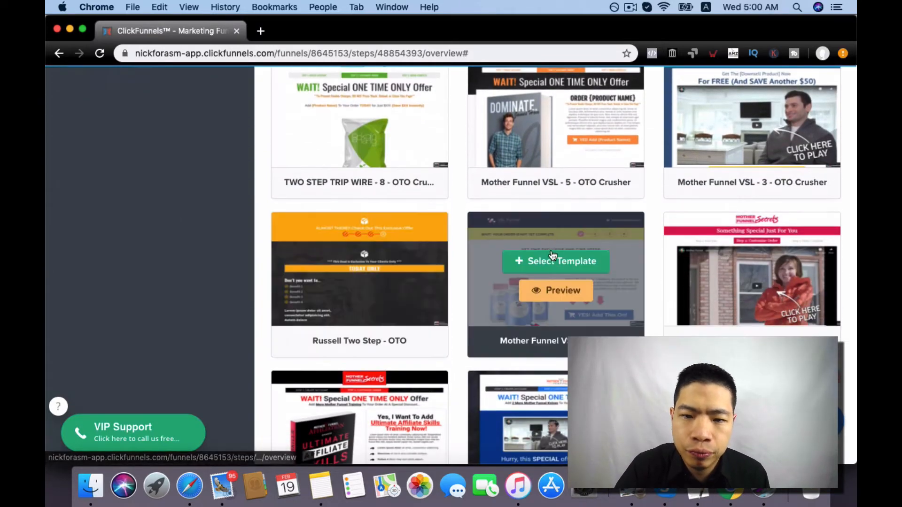
pyautogui.click(543, 256)
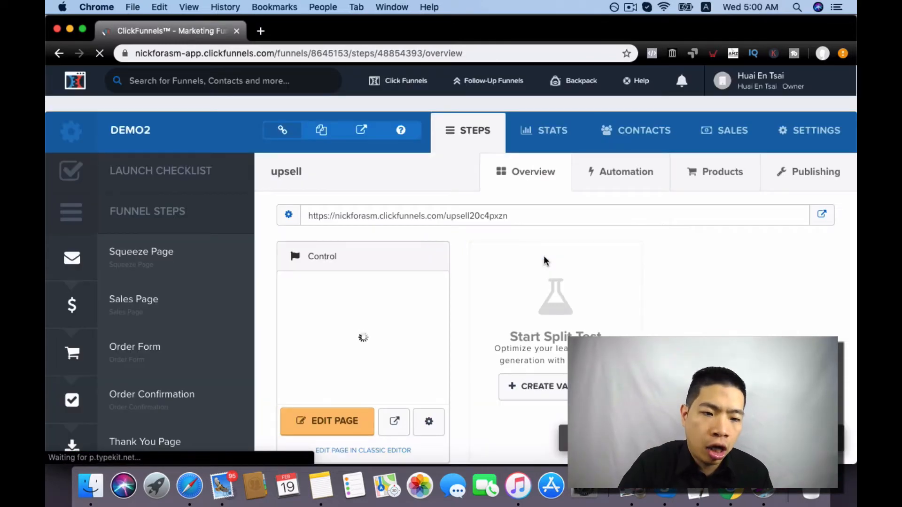
# - Move the upsell step between the Order Form and Order Confirmation steps in the funnel
pyautogui.scroll(-3, 187, 347)
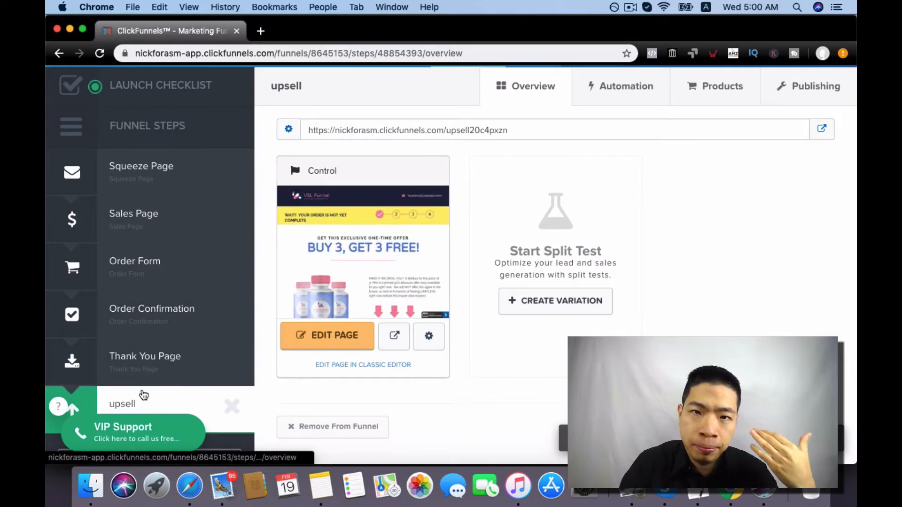
pyautogui.moveTo(136, 400); pyautogui.dragTo(141, 297)
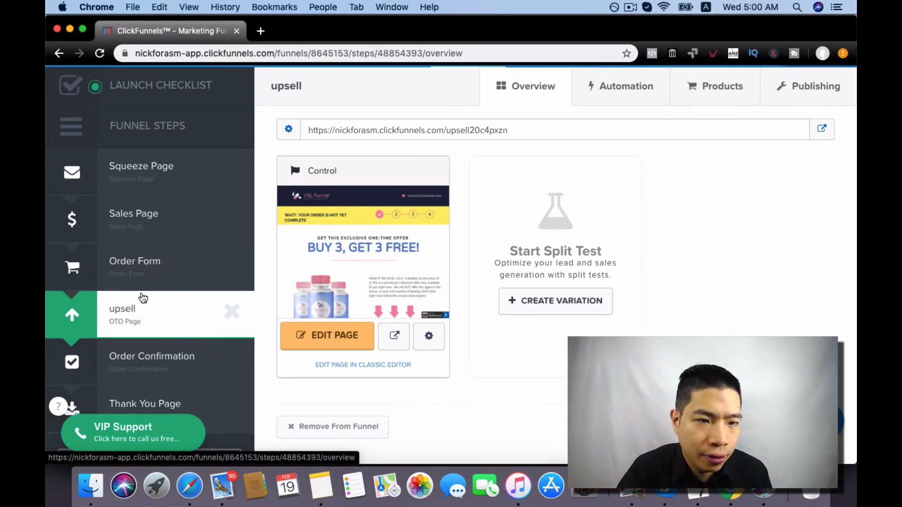
pyautogui.scroll(2, 136, 294)
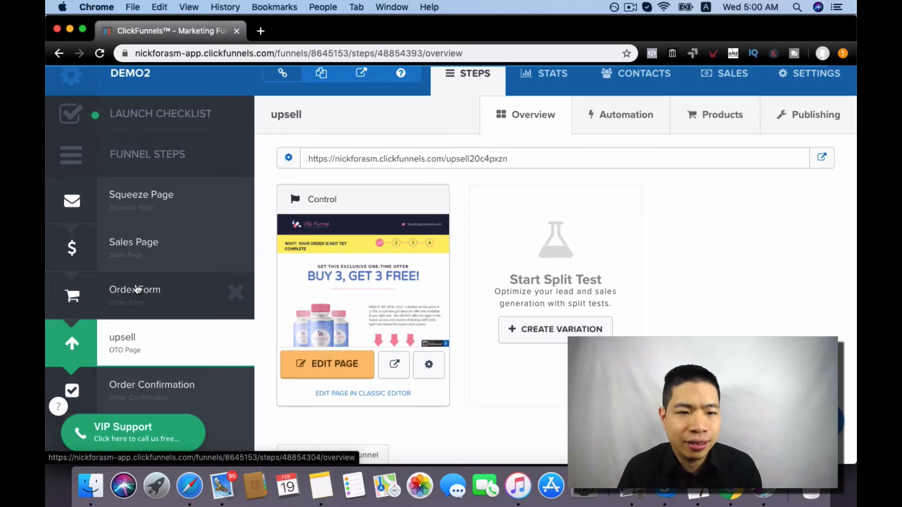
pyautogui.scroll(-3, 141, 324)
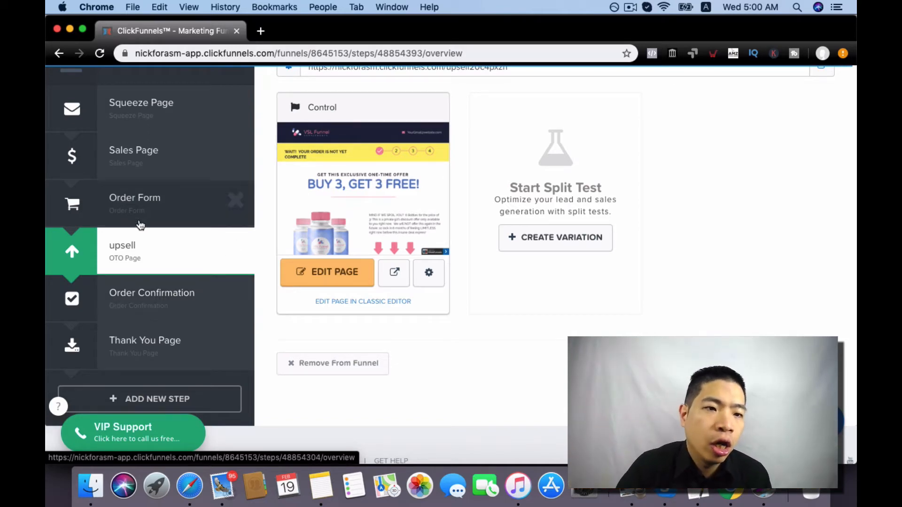
# - Open the Squeeze Page for editing and set its main headline's bold color to red #ed261b
pyautogui.click(170, 100)
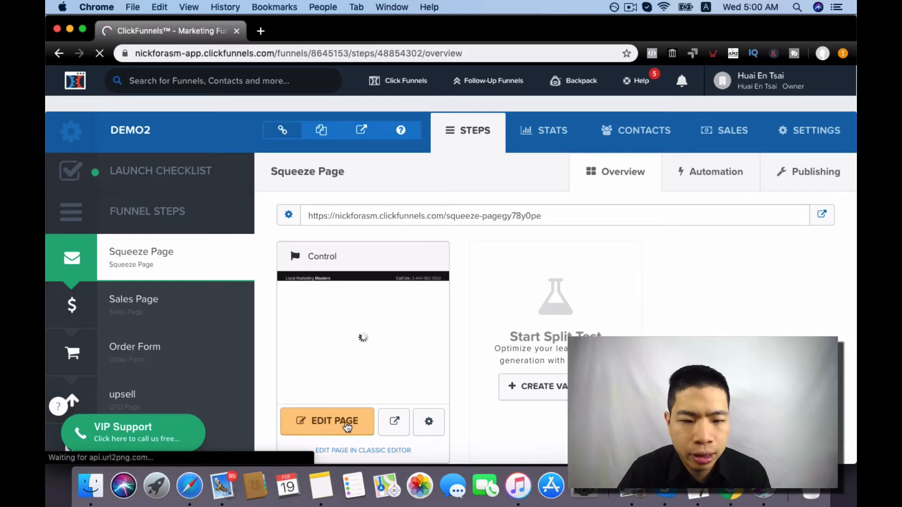
pyautogui.click(347, 427)
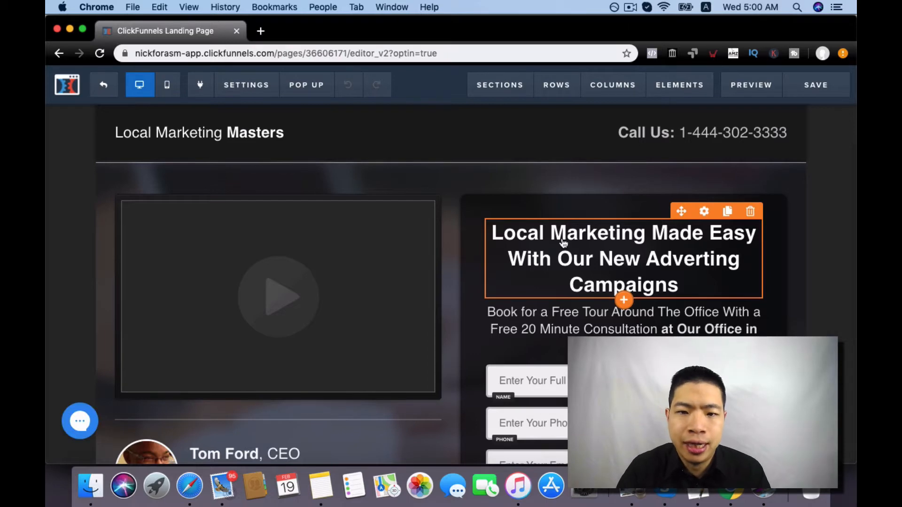
pyautogui.click(563, 243)
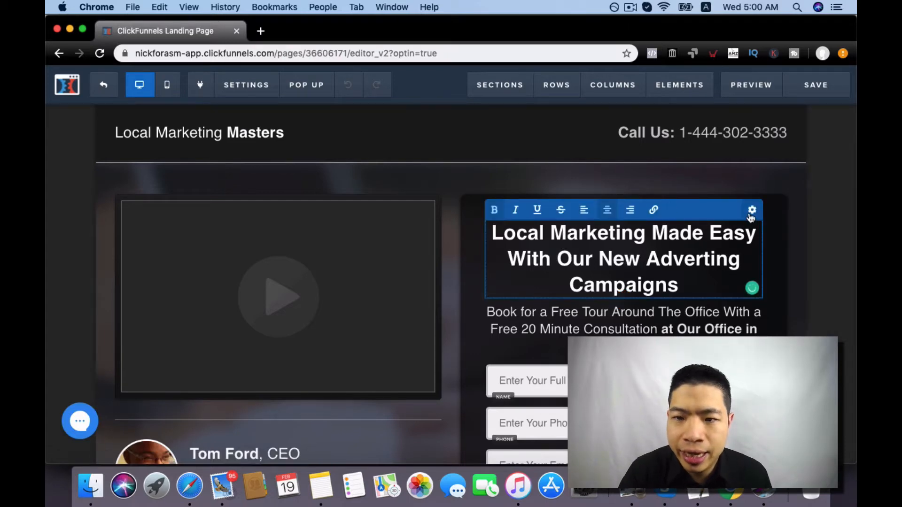
pyautogui.click(752, 213)
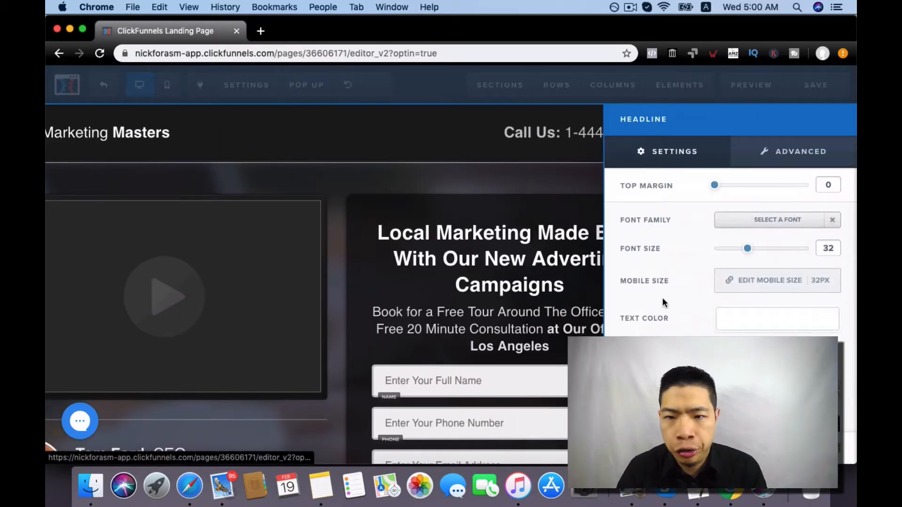
pyautogui.scroll(-2, 664, 303)
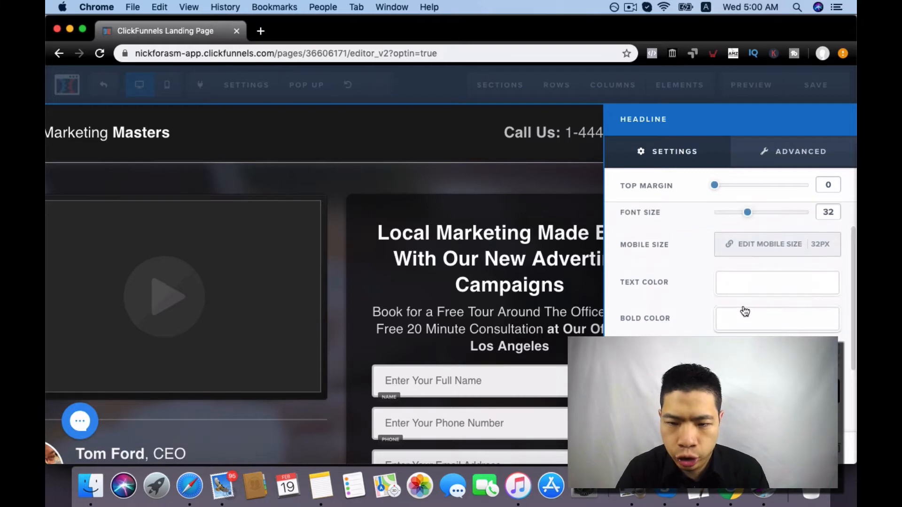
pyautogui.click(745, 311)
pyautogui.click(638, 232)
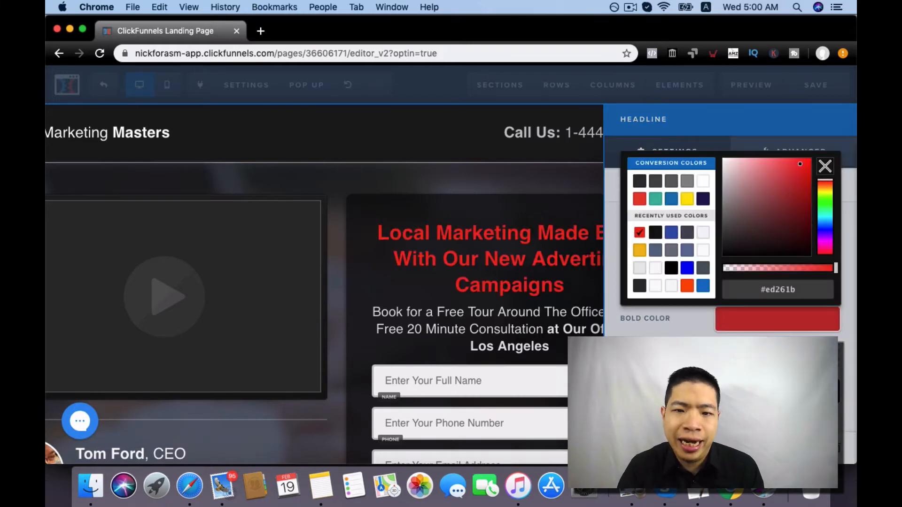
pyautogui.click(623, 315)
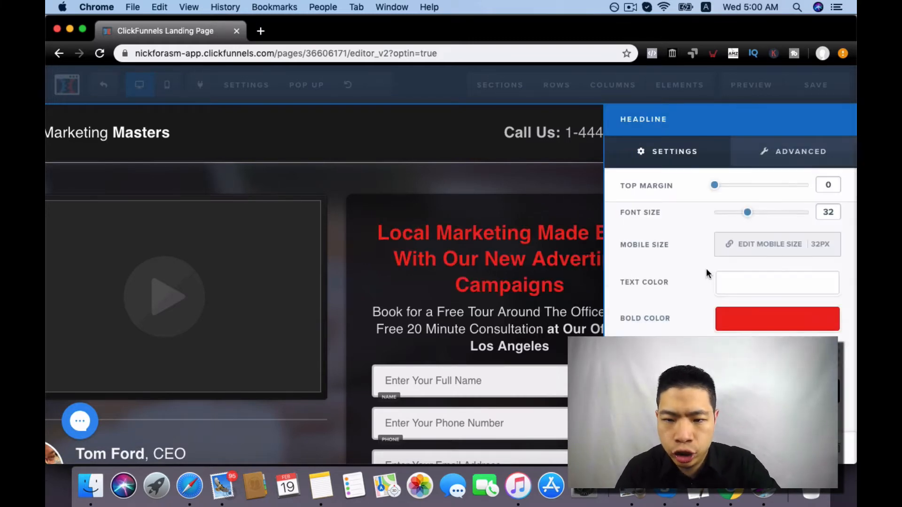
pyautogui.click(742, 286)
pyautogui.click(607, 252)
pyautogui.click(493, 264)
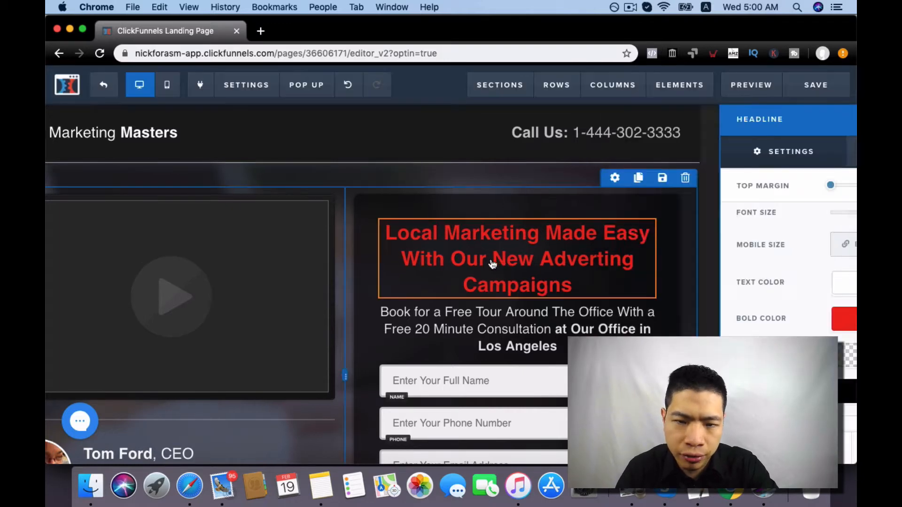
# - Remove the bold formatting from the headline's words "With Our New Adverting"
pyautogui.moveTo(508, 258); pyautogui.dragTo(729, 254)
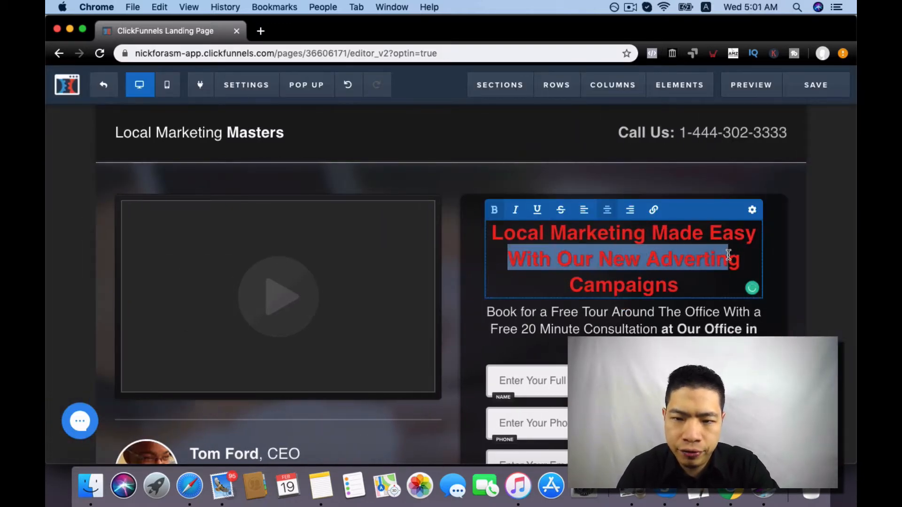
pyautogui.press('super+b')
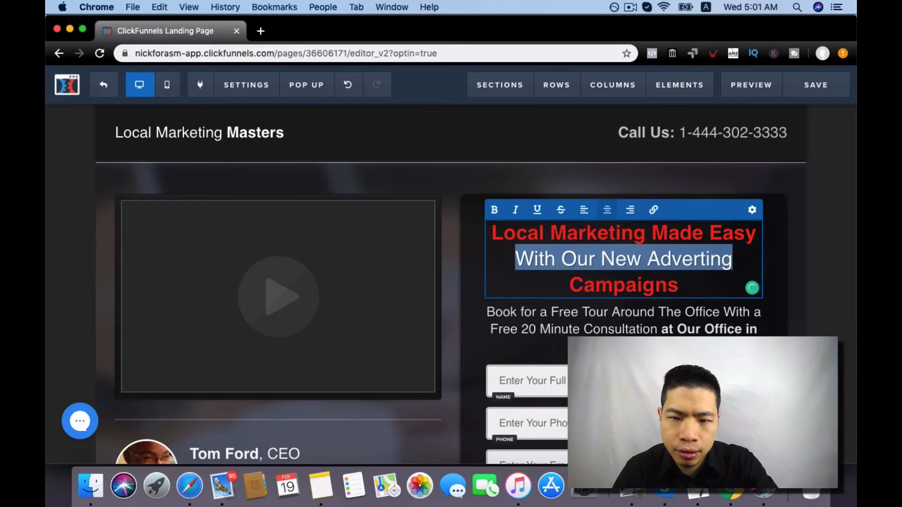
pyautogui.click(681, 283)
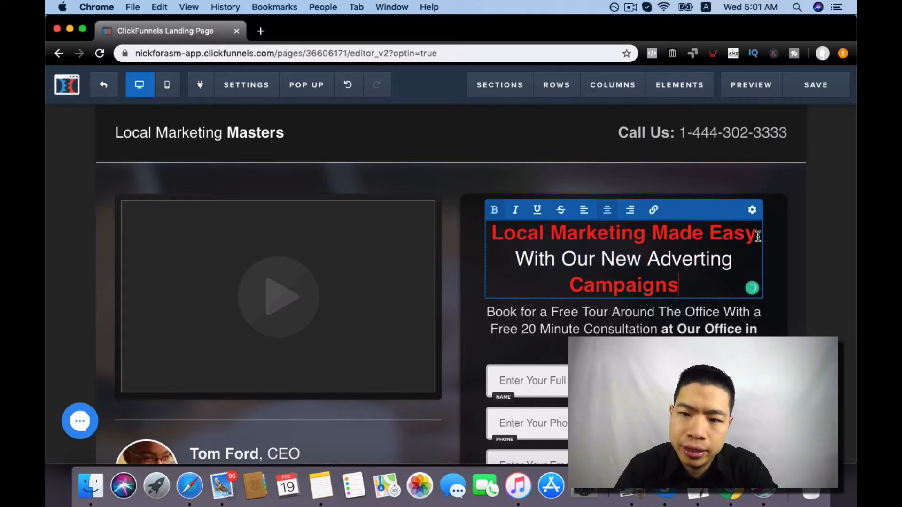
# - Change the headline's font family to a narrow condensed font
pyautogui.click(752, 209)
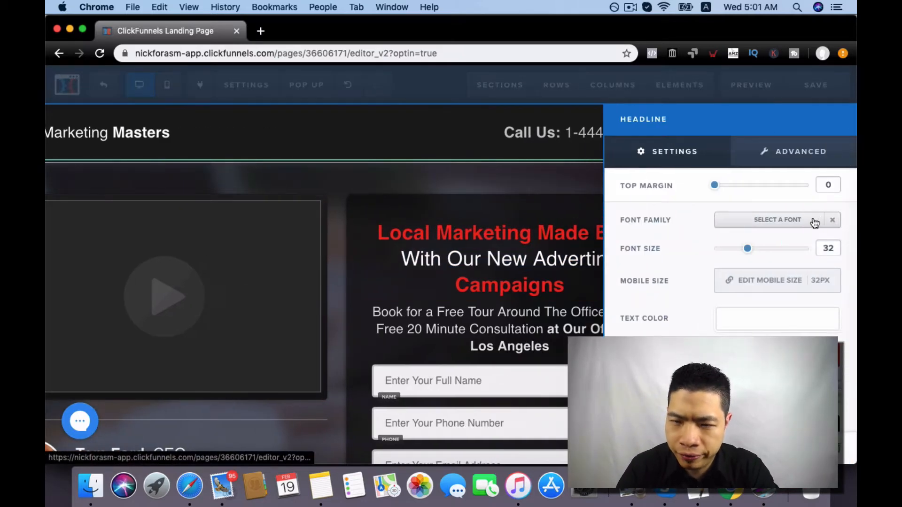
pyautogui.click(832, 219)
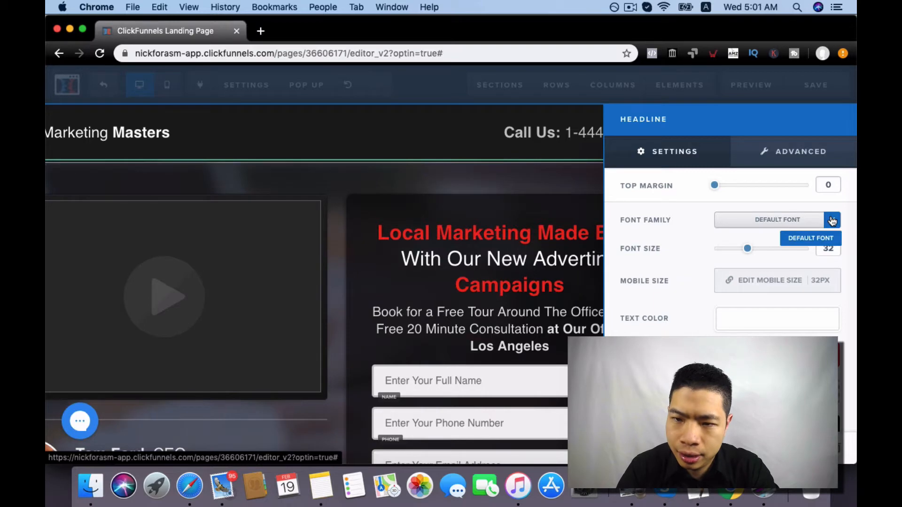
pyautogui.click(801, 226)
pyautogui.click(650, 300)
pyautogui.click(534, 307)
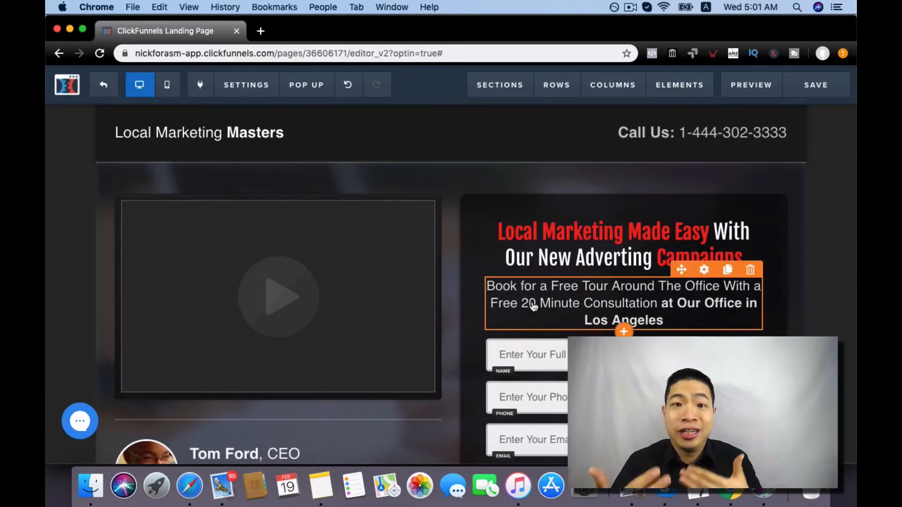
# - Delete the phone number field from the opt-in form
pyautogui.scroll(-2, 534, 306)
pyautogui.scroll(2, 532, 304)
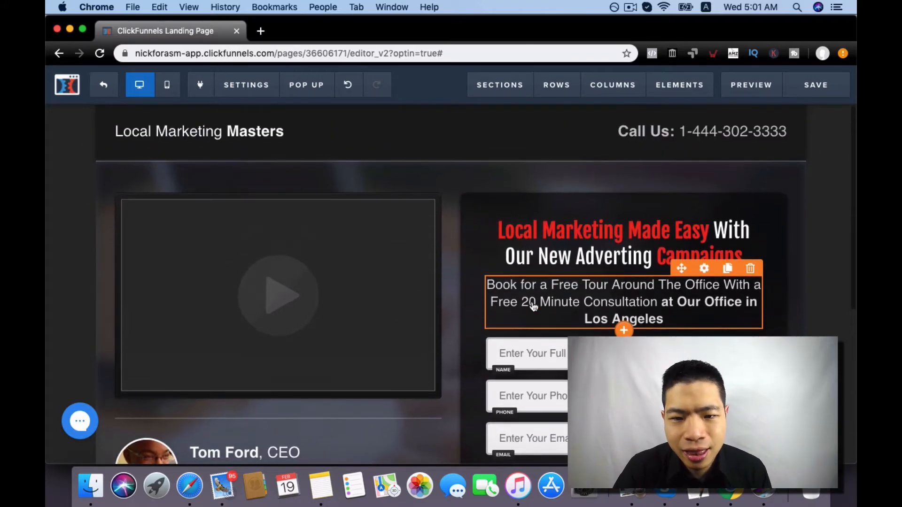
pyautogui.scroll(-2, 533, 304)
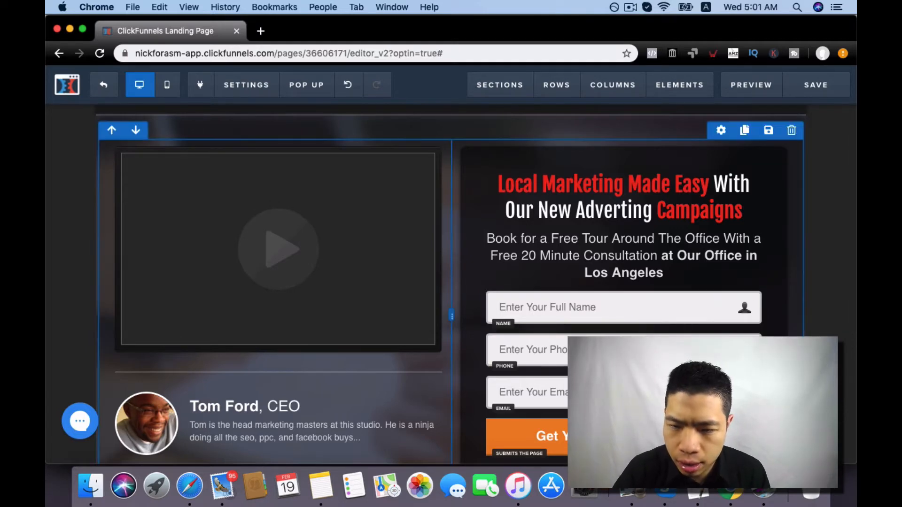
pyautogui.click(751, 327)
pyautogui.click(559, 125)
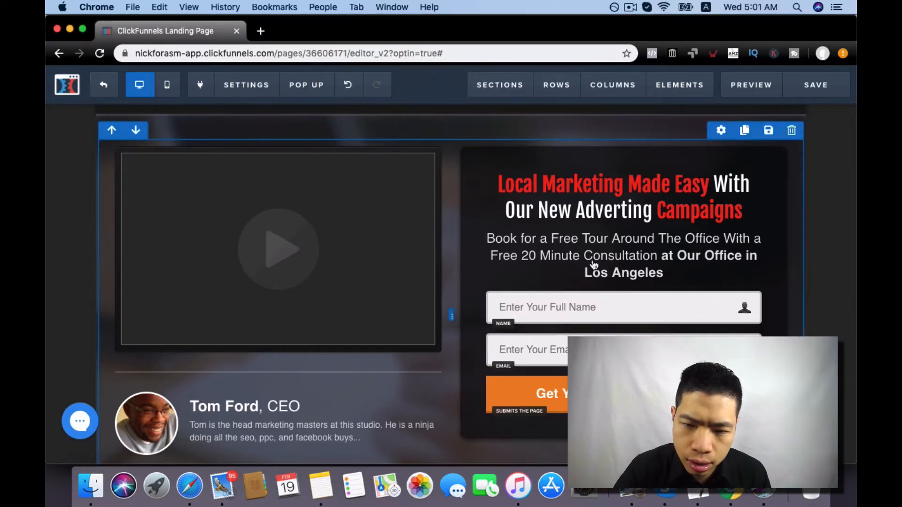
# - Set the background color of the form's submit button to the recently used red
pyautogui.click(672, 390)
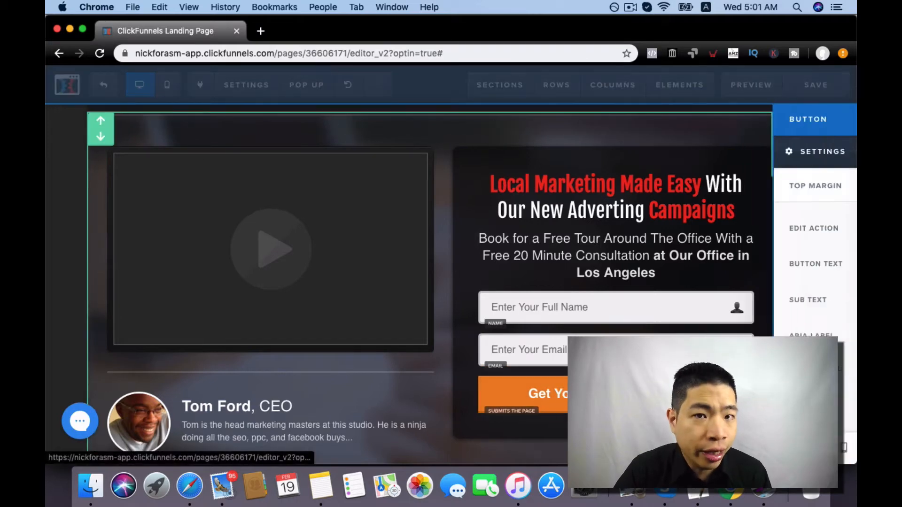
pyautogui.scroll(-5, 704, 390)
pyautogui.click(776, 404)
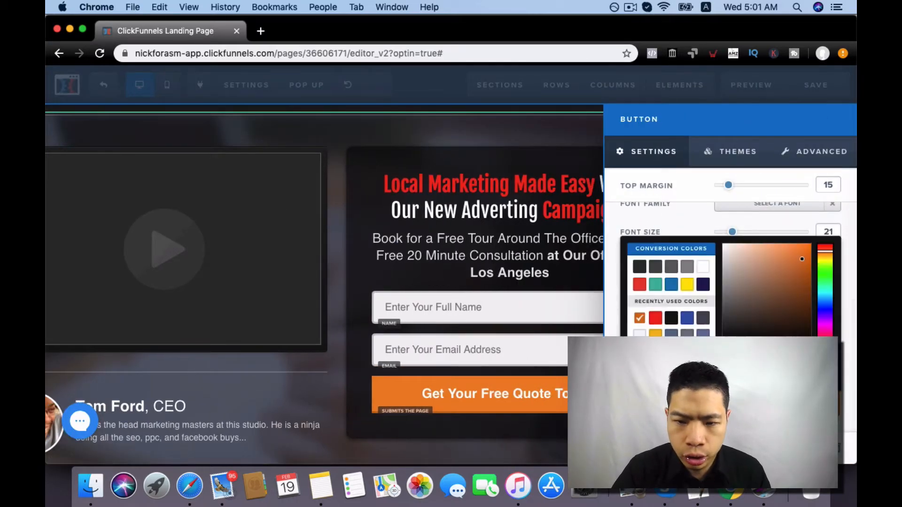
pyautogui.click(655, 318)
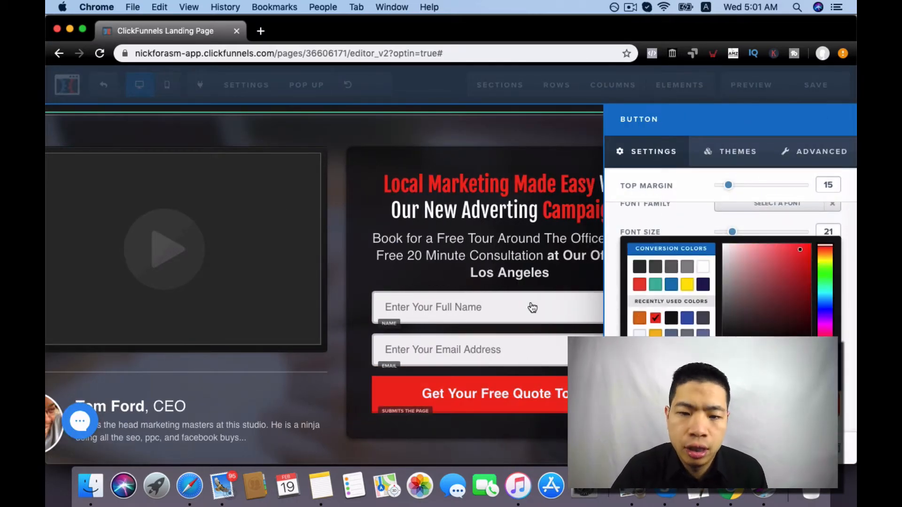
pyautogui.click(529, 305)
# - Review the video element's settings and the page's auto-responder integration choices
pyautogui.click(358, 251)
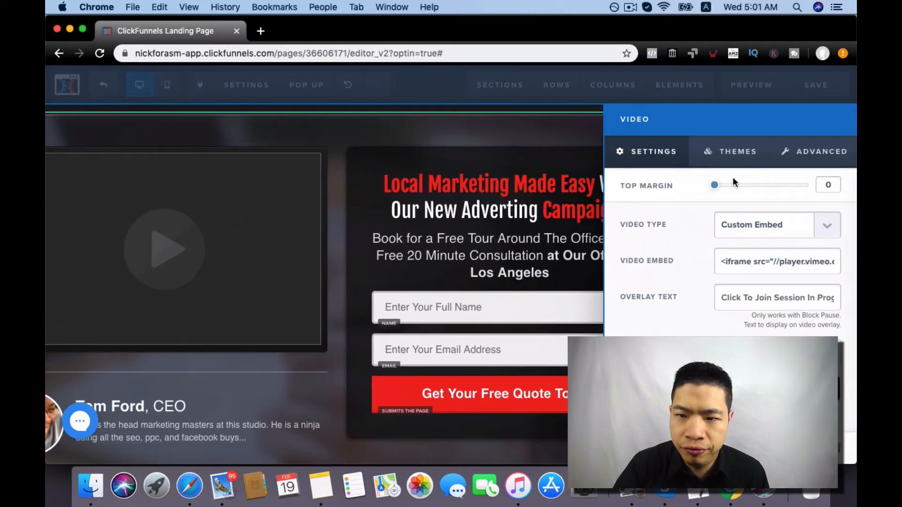
pyautogui.click(478, 238)
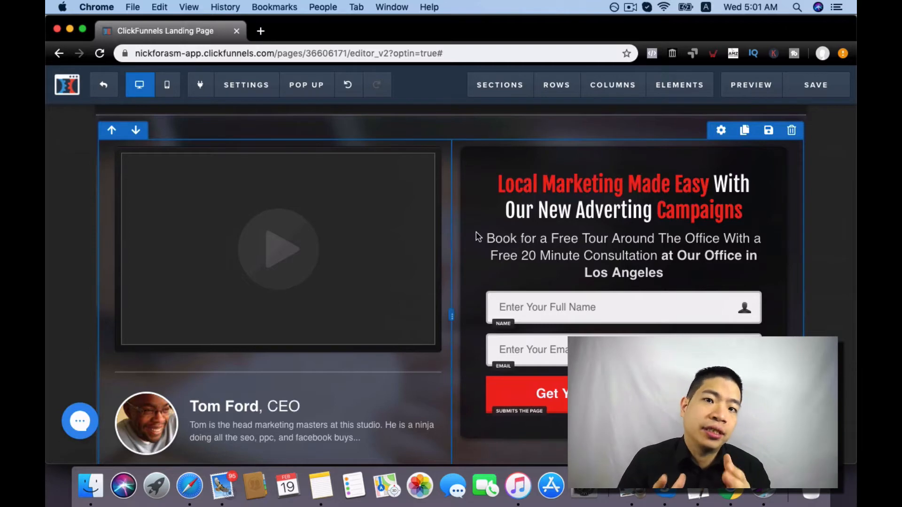
pyautogui.click(246, 85)
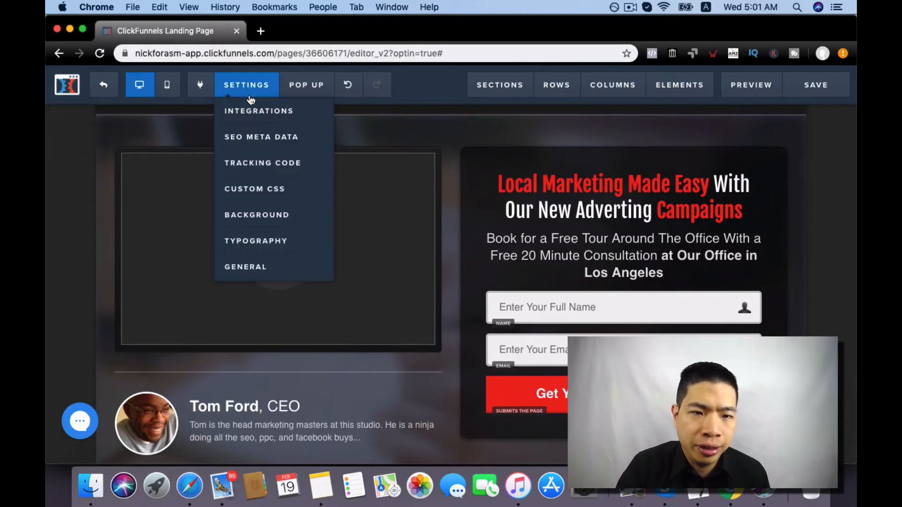
pyautogui.click(254, 111)
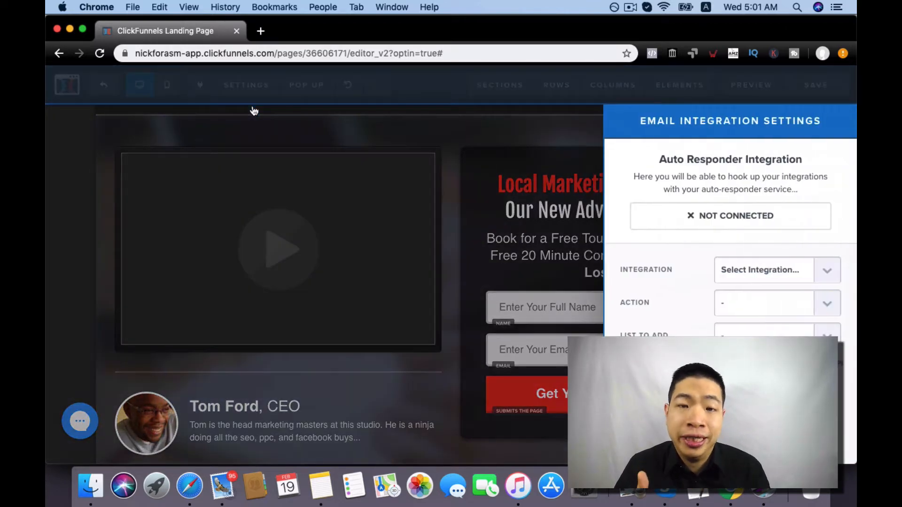
pyautogui.click(742, 275)
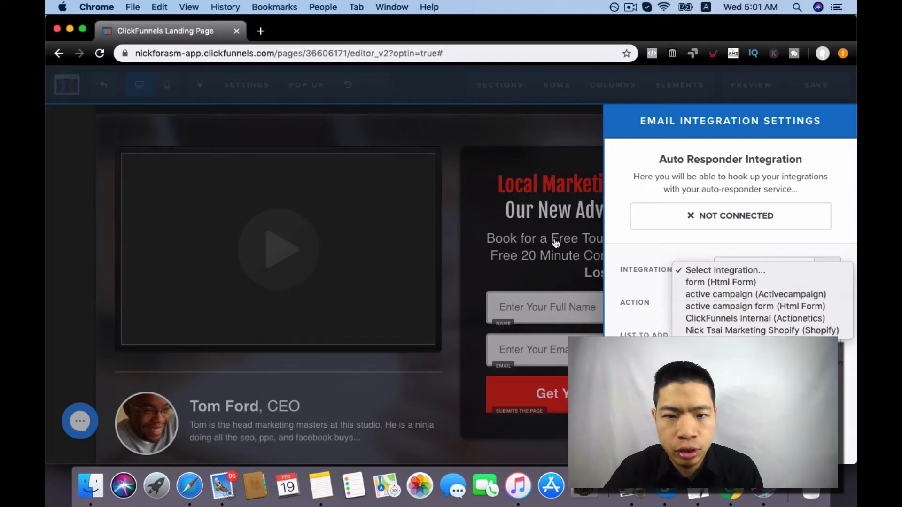
pyautogui.click(519, 224)
pyautogui.click(518, 224)
pyautogui.scroll(-3, 519, 224)
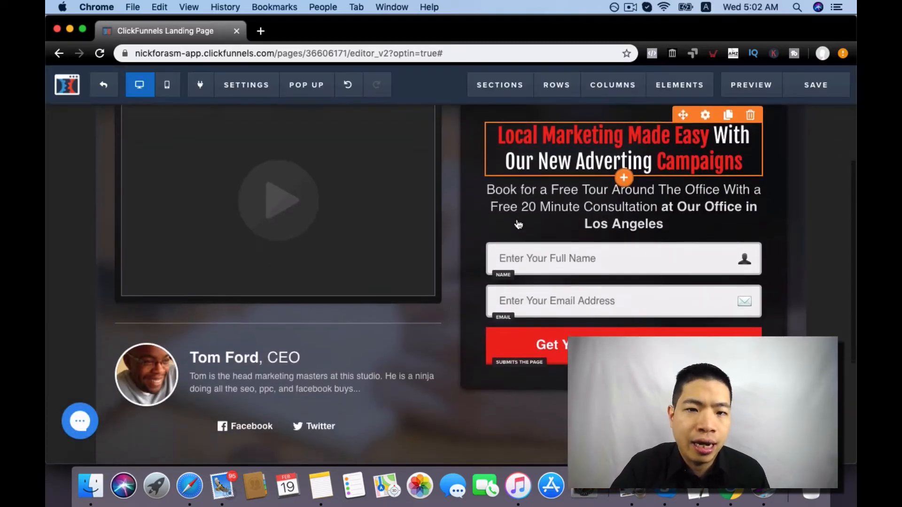
# - Set the affiliate badge to Hide in the Squeeze Page's general settings and save the page
pyautogui.scroll(5, 519, 224)
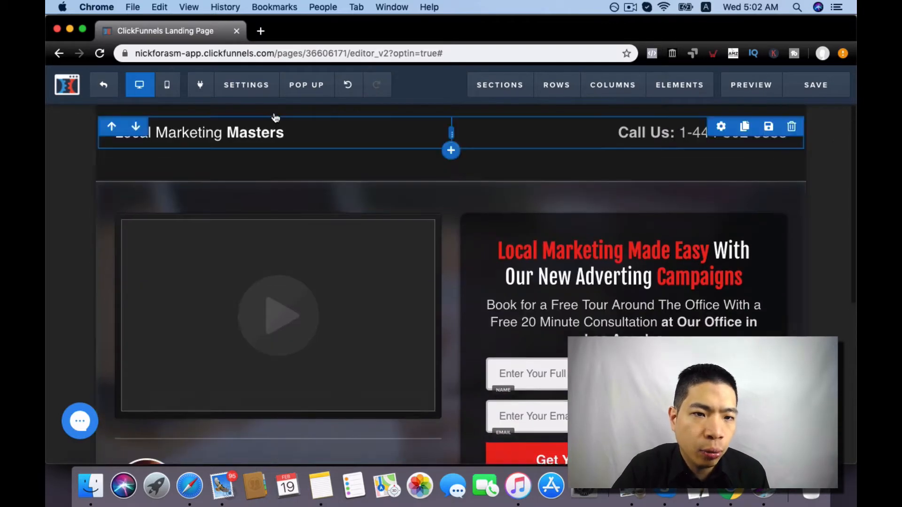
pyautogui.click(246, 84)
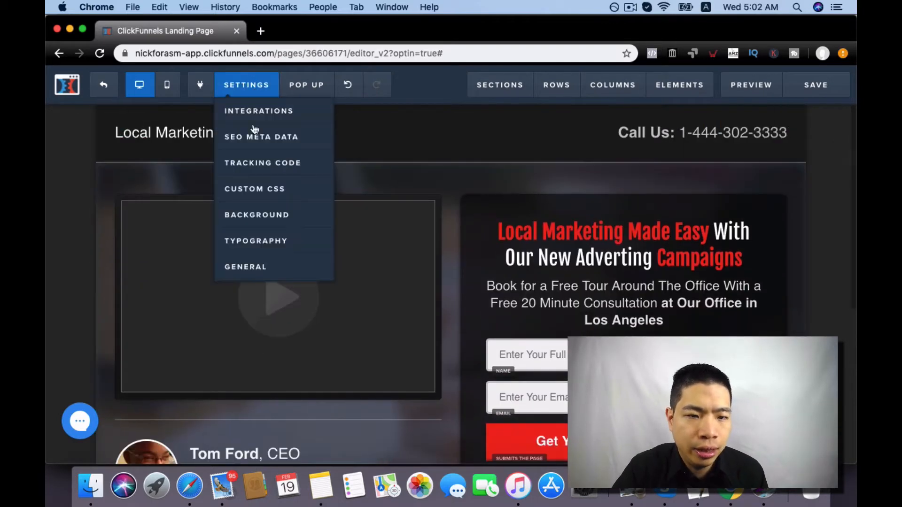
pyautogui.click(278, 266)
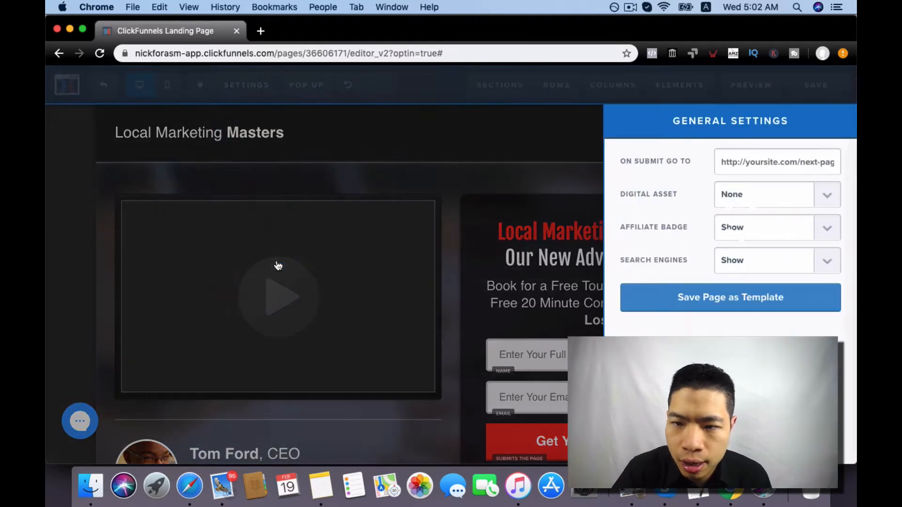
pyautogui.click(766, 225)
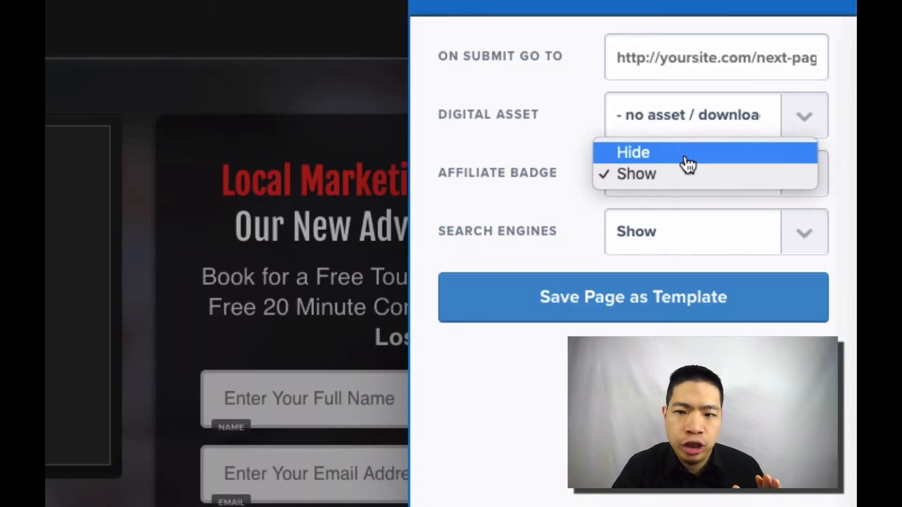
pyautogui.click(686, 157)
pyautogui.click(255, 192)
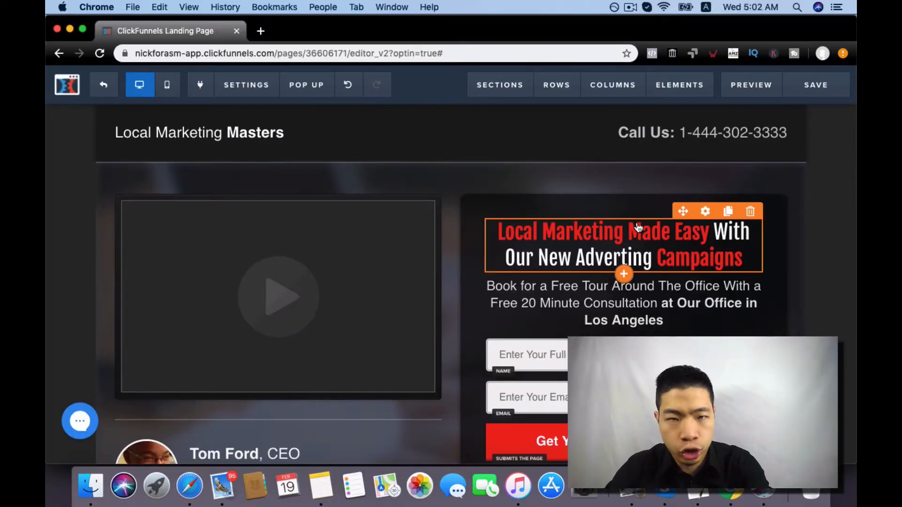
pyautogui.click(812, 79)
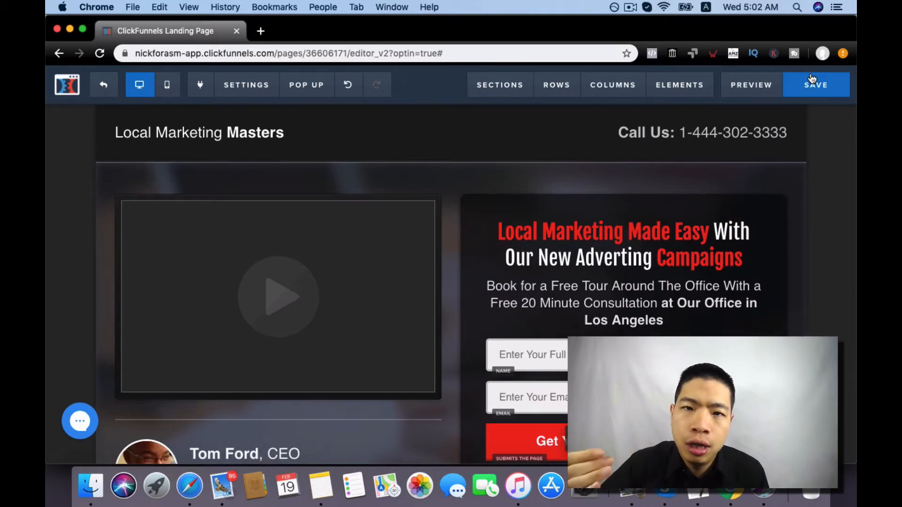
# - Return to the demo2 funnel steps and open the Sales Page in the editor
pyautogui.click(106, 94)
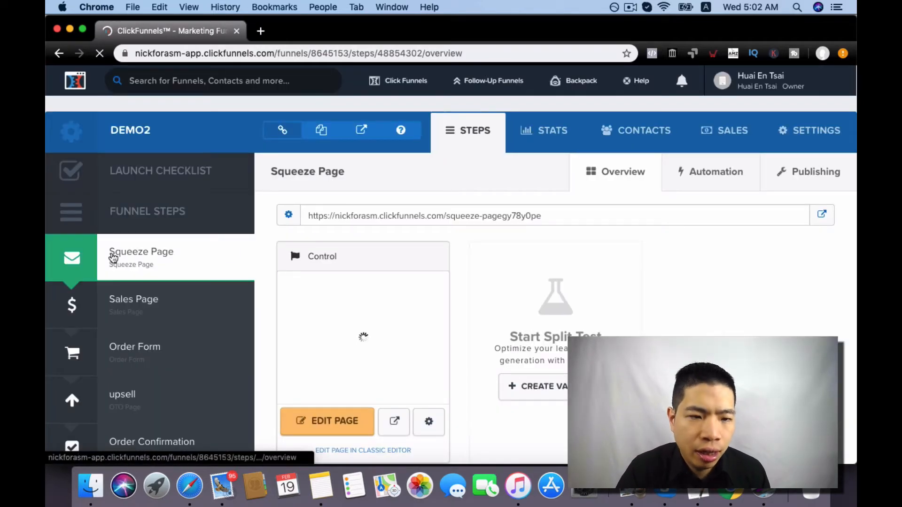
pyautogui.click(153, 307)
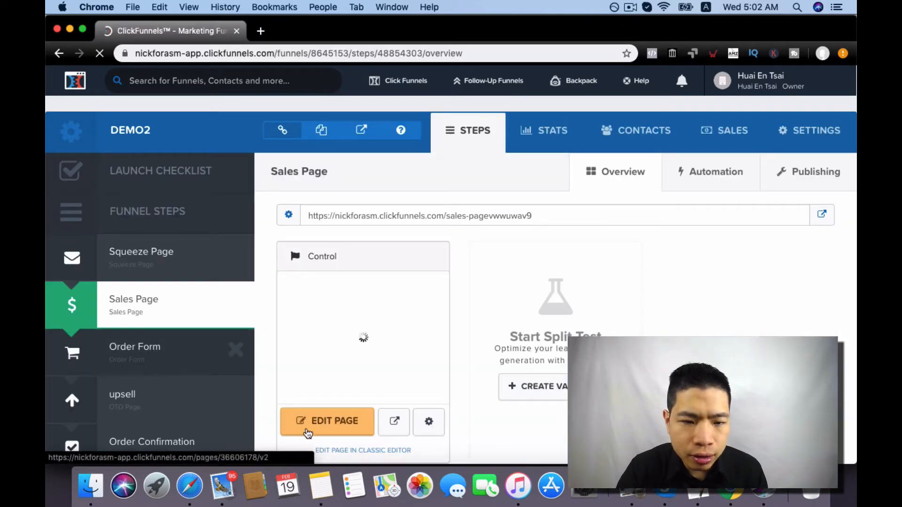
pyautogui.click(314, 421)
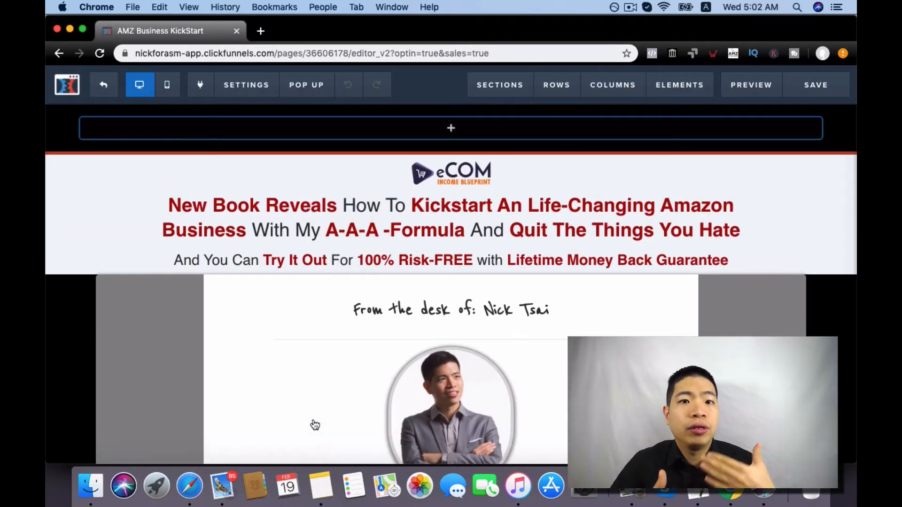
# - Look over the sales letter and the pop-up attached to the Sales Page
pyautogui.scroll(-10, 237, 374)
pyautogui.scroll(-15, 237, 373)
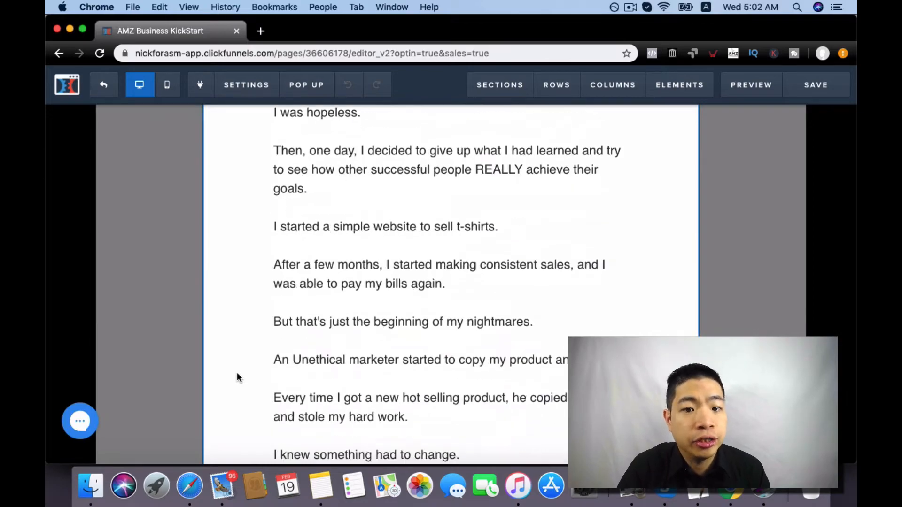
pyautogui.scroll(20, 237, 374)
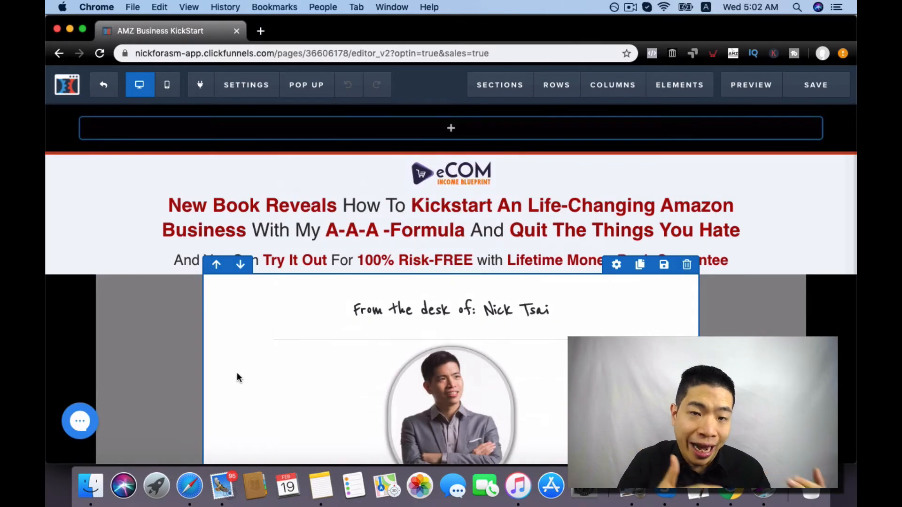
pyautogui.moveTo(330, 90)
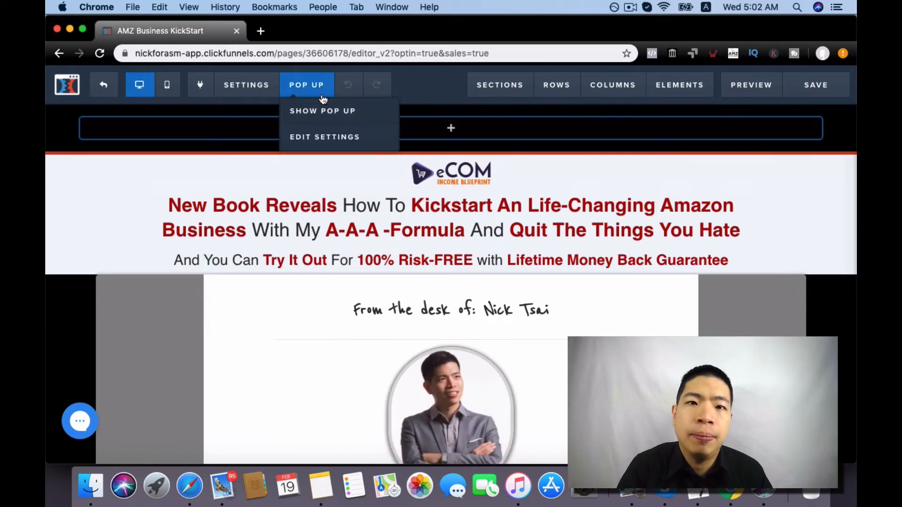
pyautogui.click(317, 111)
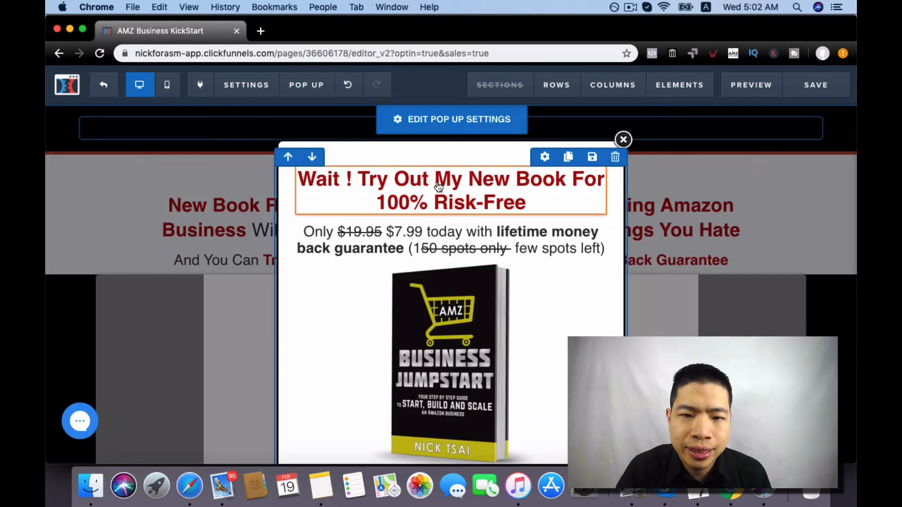
pyautogui.scroll(-3, 439, 189)
pyautogui.scroll(3, 439, 188)
pyautogui.click(621, 116)
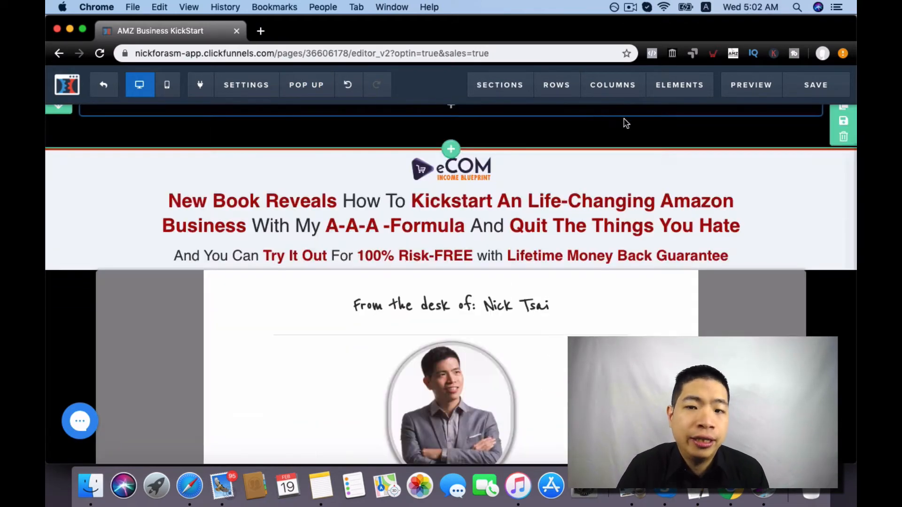
# - Preview the Sales Page and trigger its exit pop-up by moving to leave the page
pyautogui.click(742, 81)
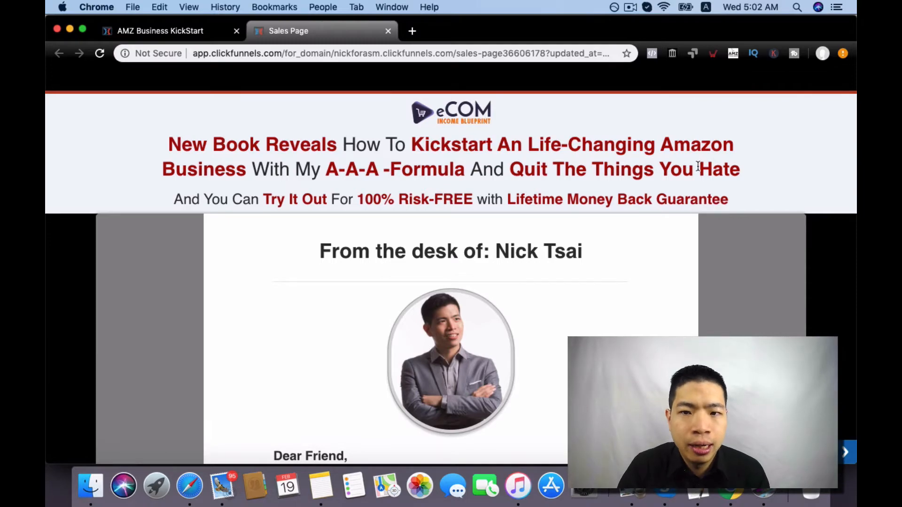
pyautogui.scroll(-10, 698, 167)
pyautogui.scroll(2, 698, 166)
pyautogui.scroll(-3, 698, 168)
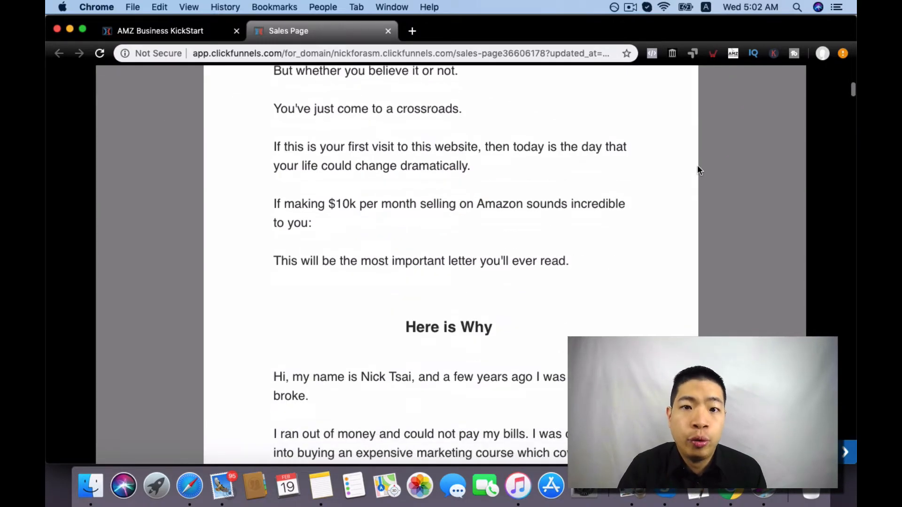
pyautogui.scroll(-1, 698, 170)
pyautogui.moveTo(347, 3)
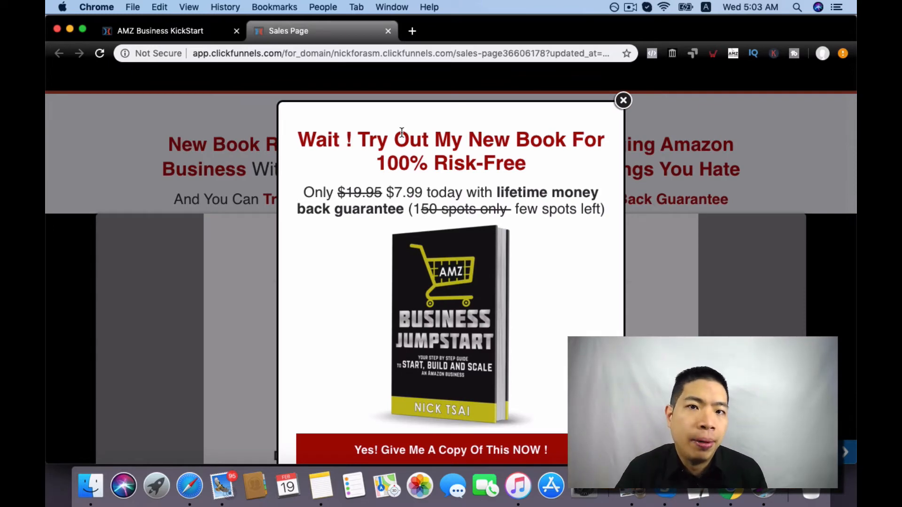
# - Go back to the Sales Page editor and bring up the pop-up to examine its content
pyautogui.click(201, 35)
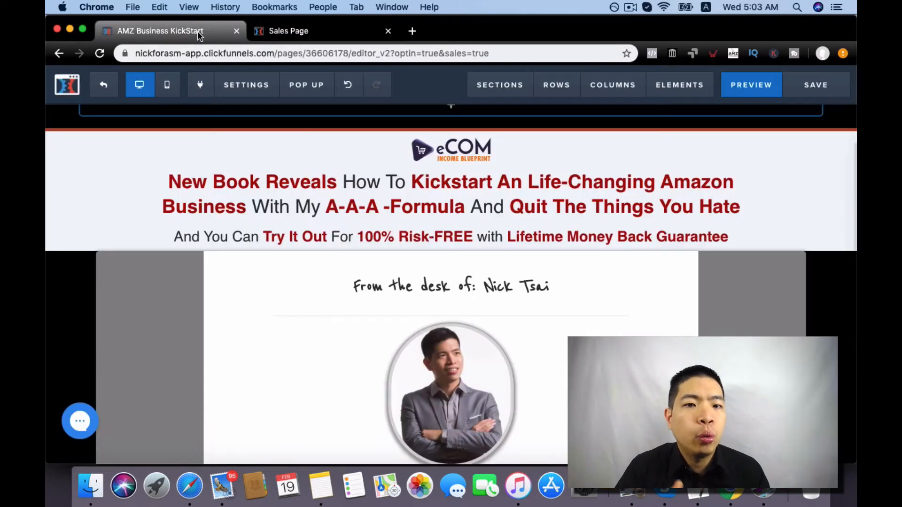
pyautogui.moveTo(301, 84)
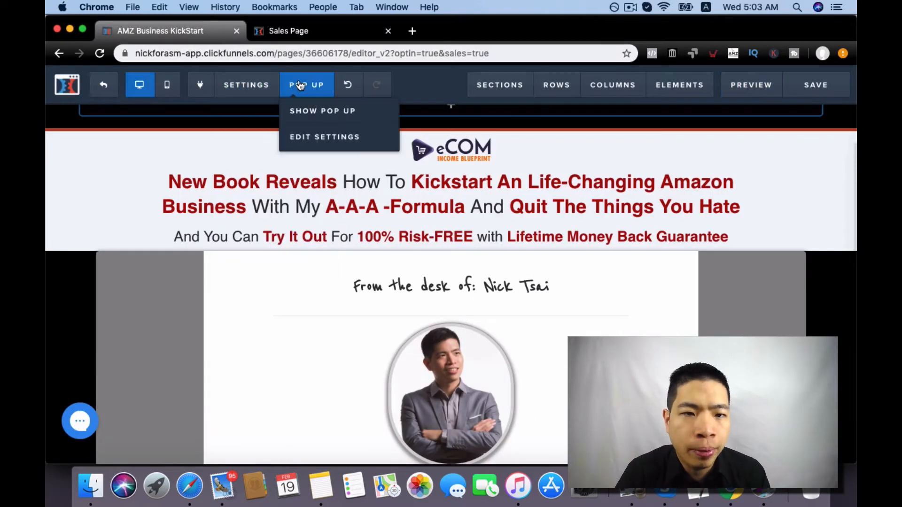
pyautogui.click(316, 112)
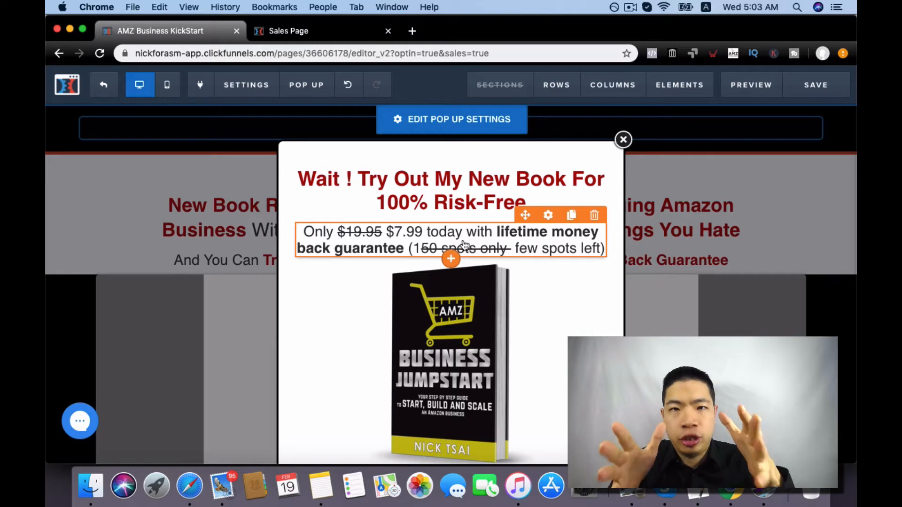
pyautogui.scroll(-2, 465, 245)
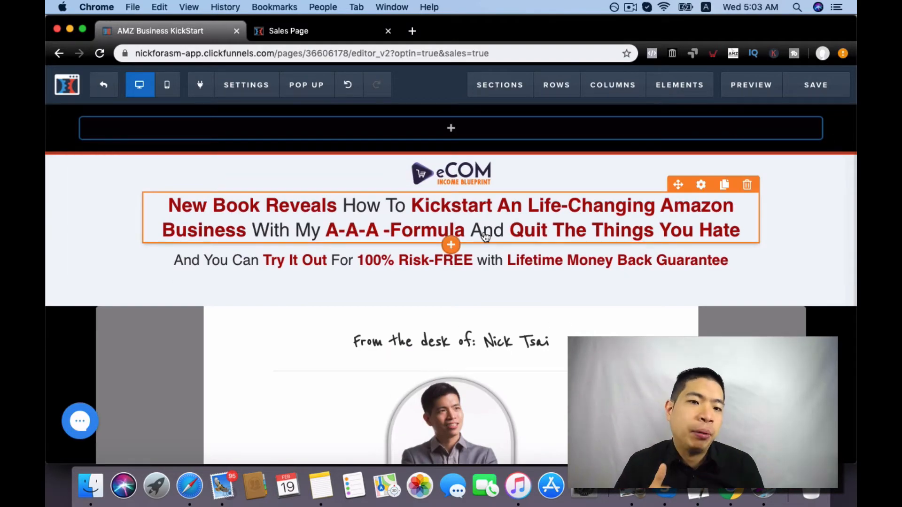
# - Review the Trigger On Exit options in the pop-up's settings and close the pop-up
pyautogui.moveTo(320, 94)
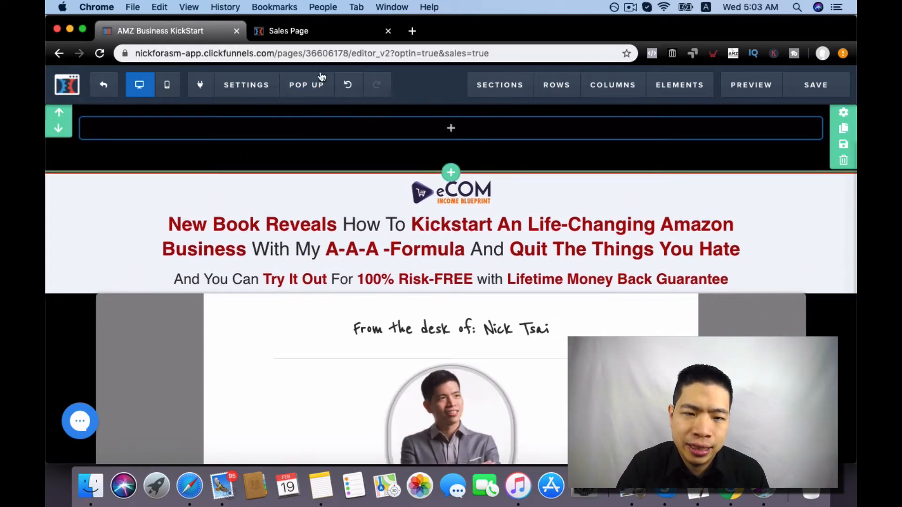
pyautogui.click(321, 136)
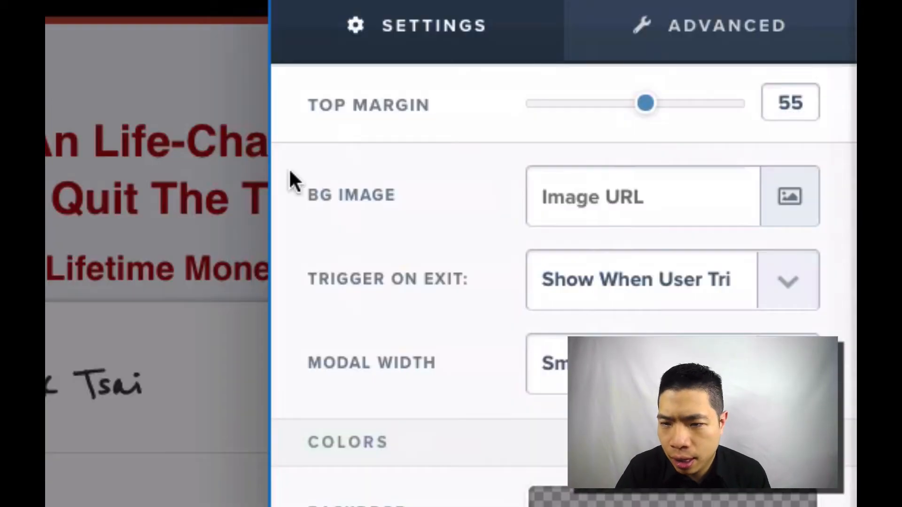
pyautogui.click(698, 302)
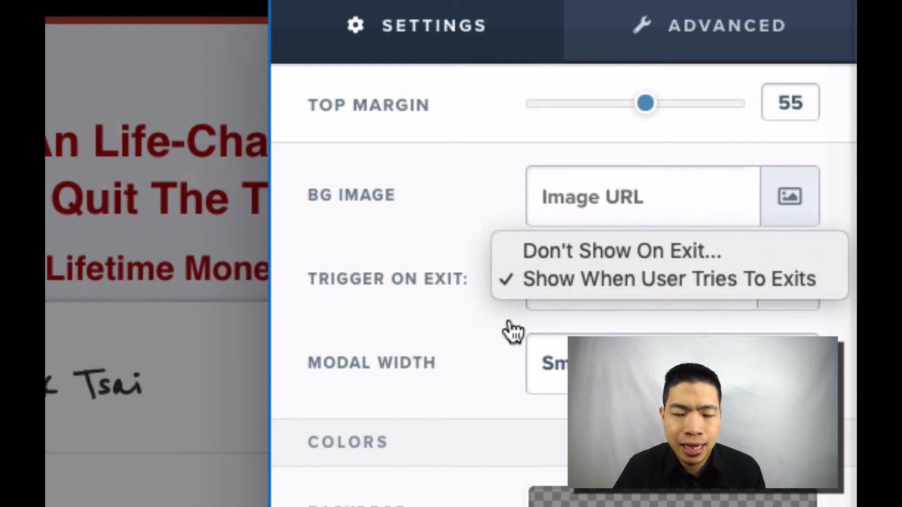
pyautogui.click(491, 139)
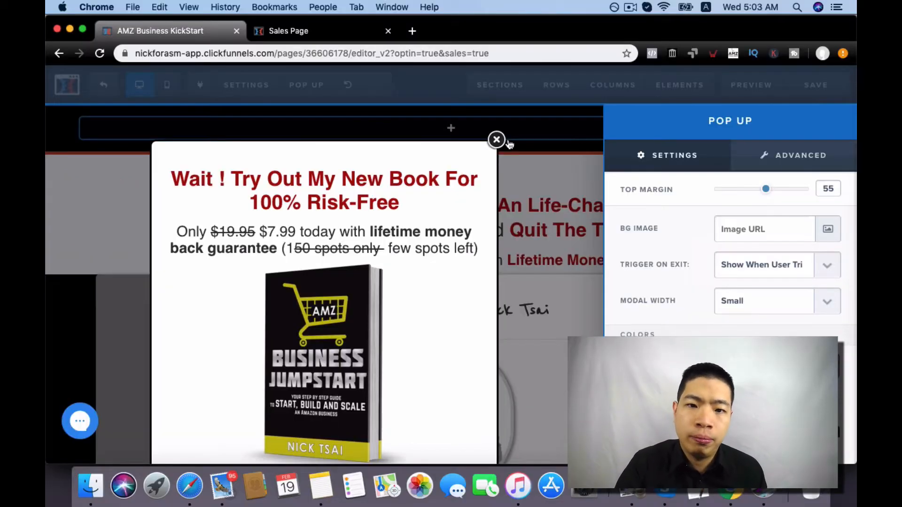
pyautogui.click(509, 144)
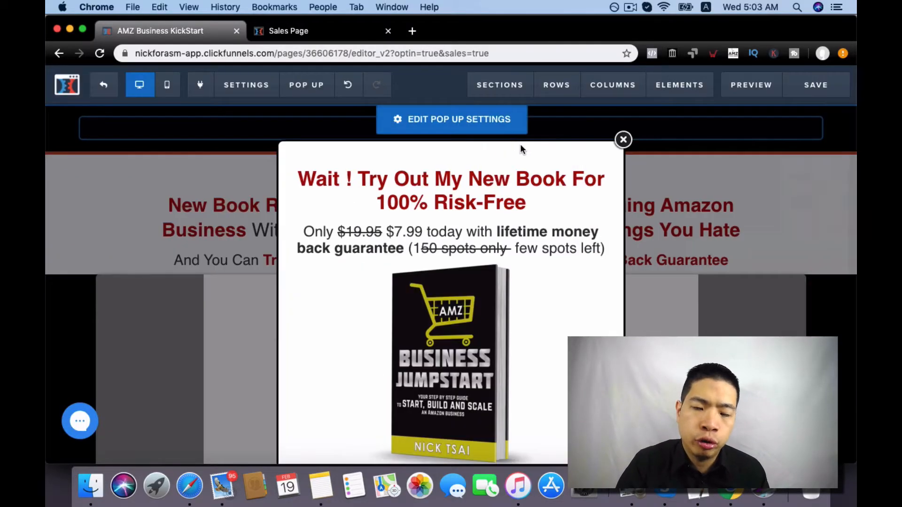
pyautogui.click(619, 141)
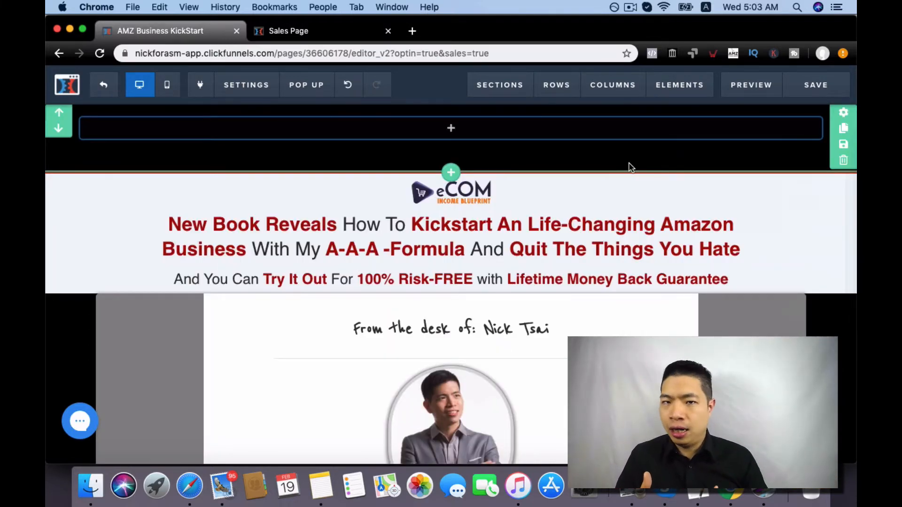
# - Add a headline element above the "Here is Why" heading in the sales letter and another element directly beneath it
pyautogui.scroll(-10, 578, 236)
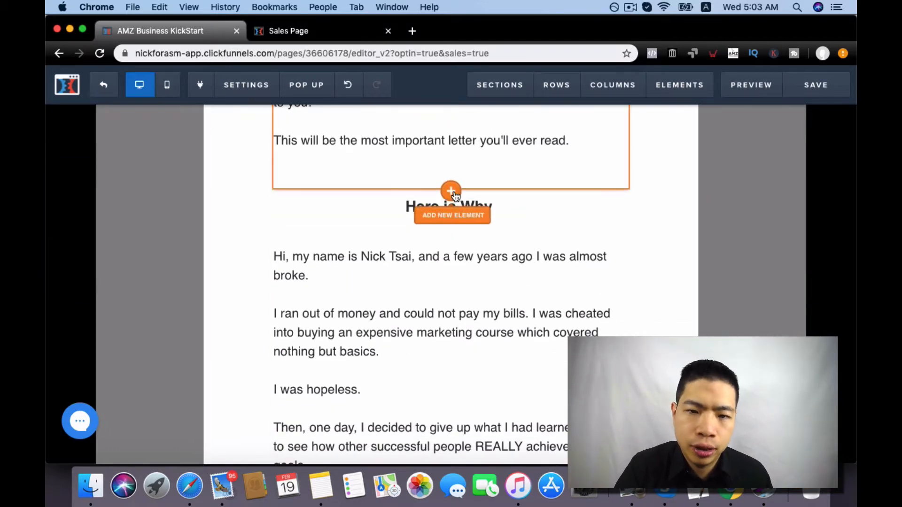
pyautogui.click(453, 190)
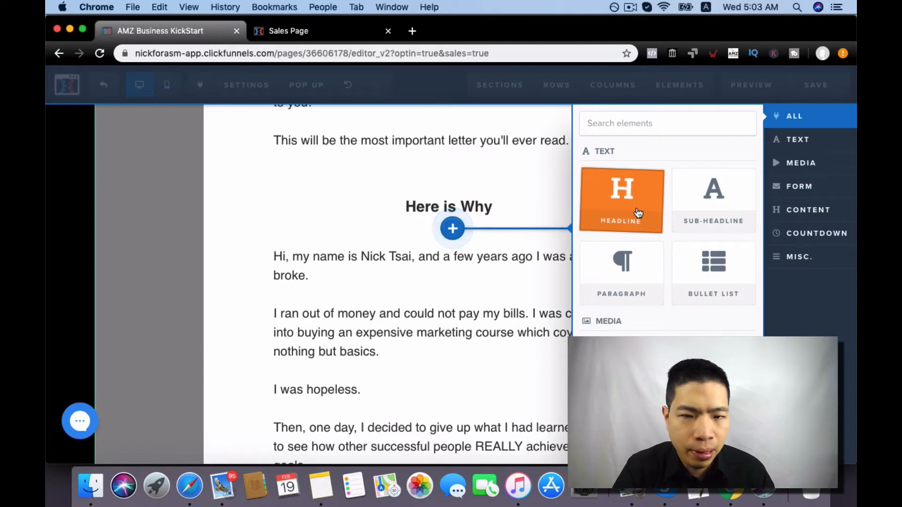
pyautogui.click(630, 213)
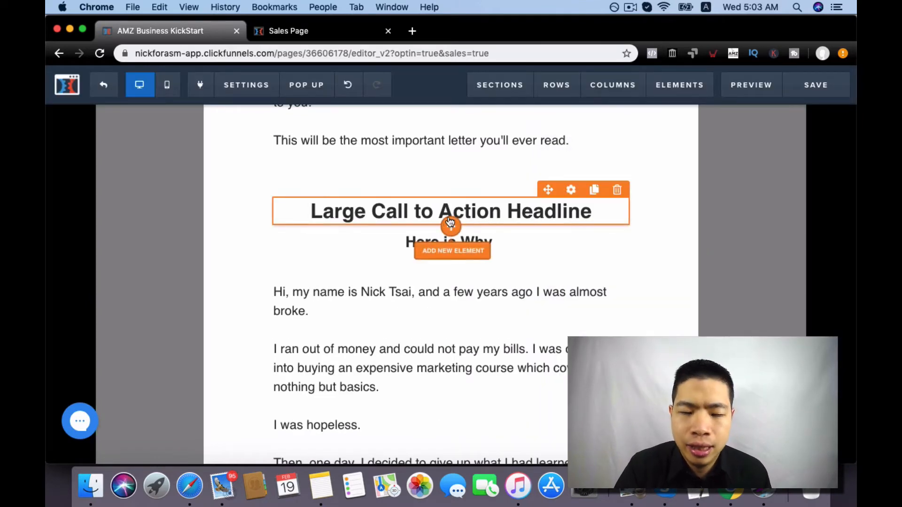
pyautogui.click(453, 250)
pyautogui.click(682, 258)
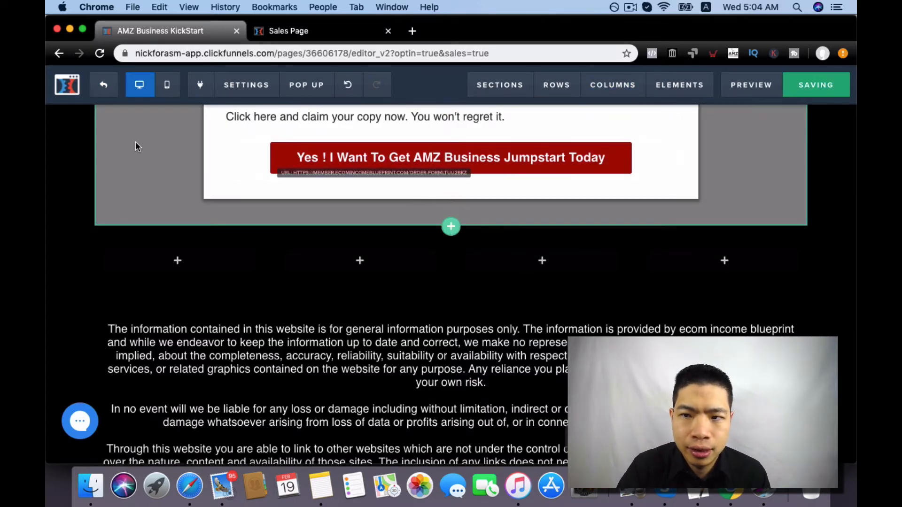
# - Return to the demo2 funnel steps, open the Order Form page in the editor and look over its checkout fields
pyautogui.click(100, 87)
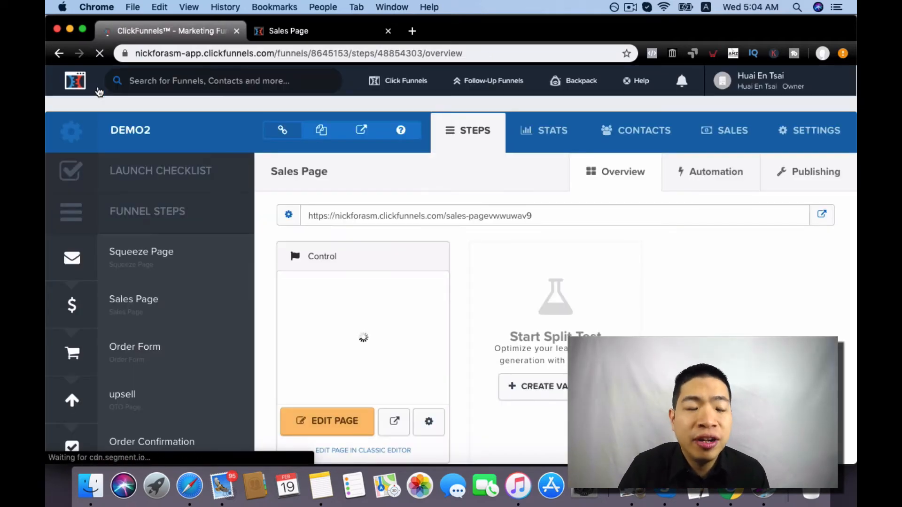
pyautogui.click(139, 348)
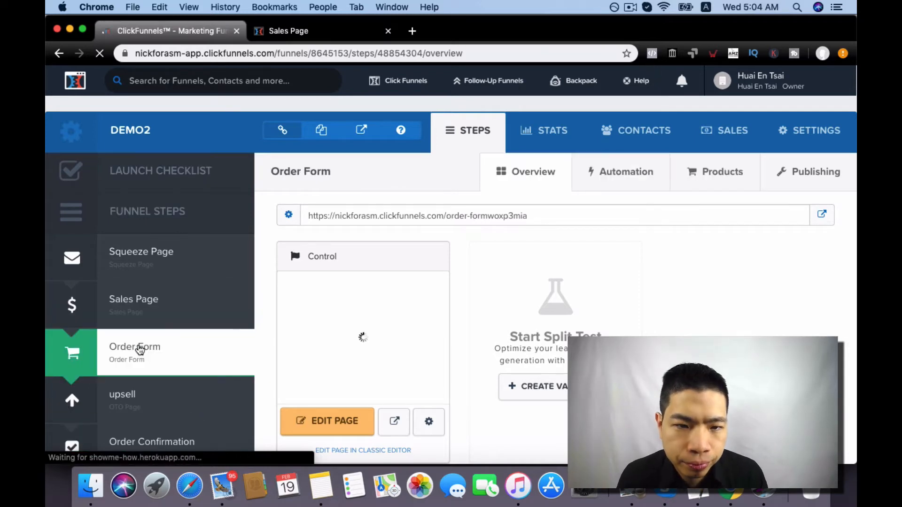
pyautogui.click(310, 425)
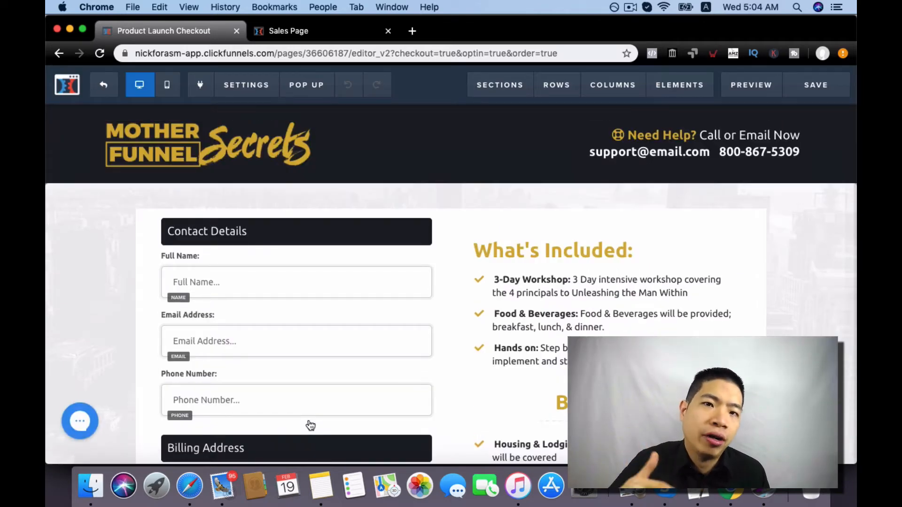
pyautogui.scroll(-3, 310, 425)
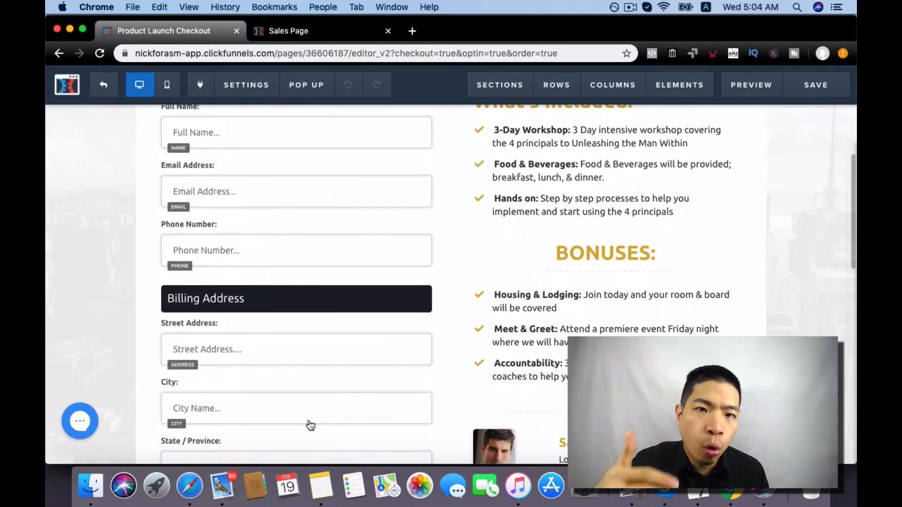
# - Add an Order Bump element directly beneath the Register Today button on the order form
pyautogui.scroll(-4, 310, 425)
pyautogui.scroll(-1, 310, 426)
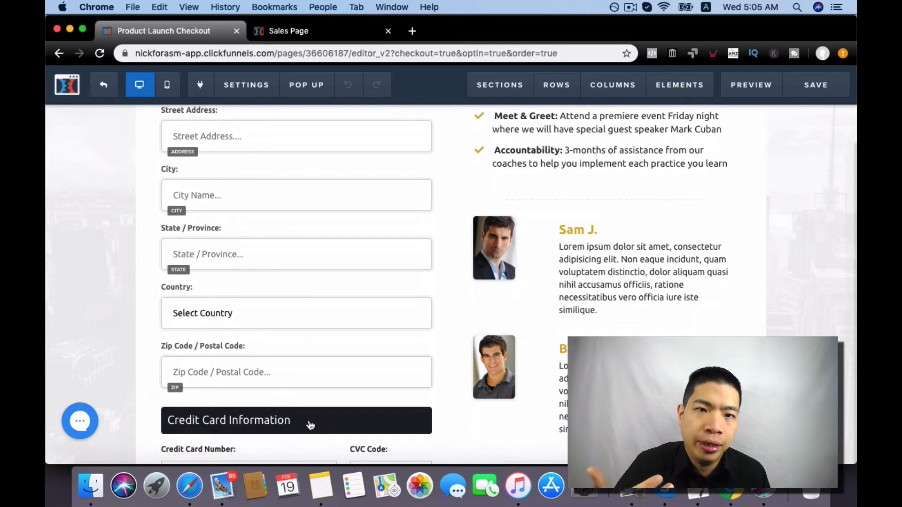
pyautogui.scroll(-3, 310, 426)
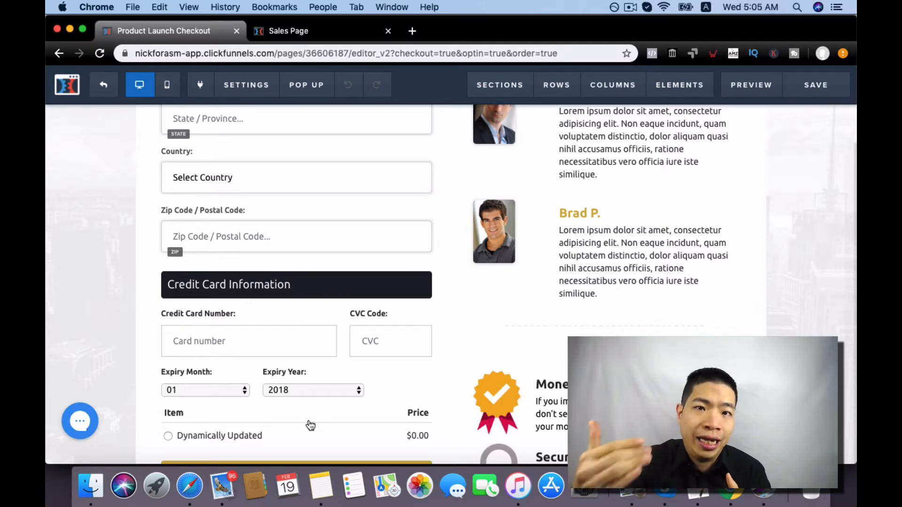
pyautogui.scroll(-4, 310, 425)
pyautogui.scroll(1, 310, 426)
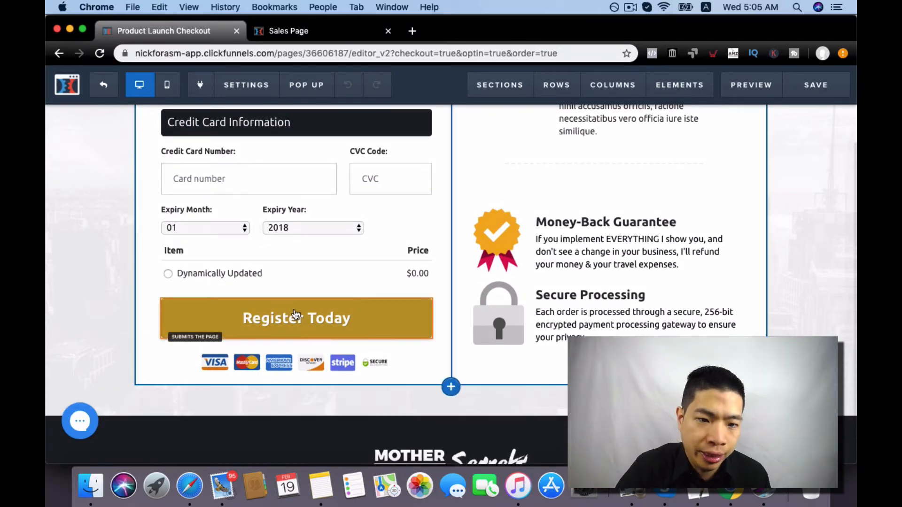
pyautogui.click(301, 340)
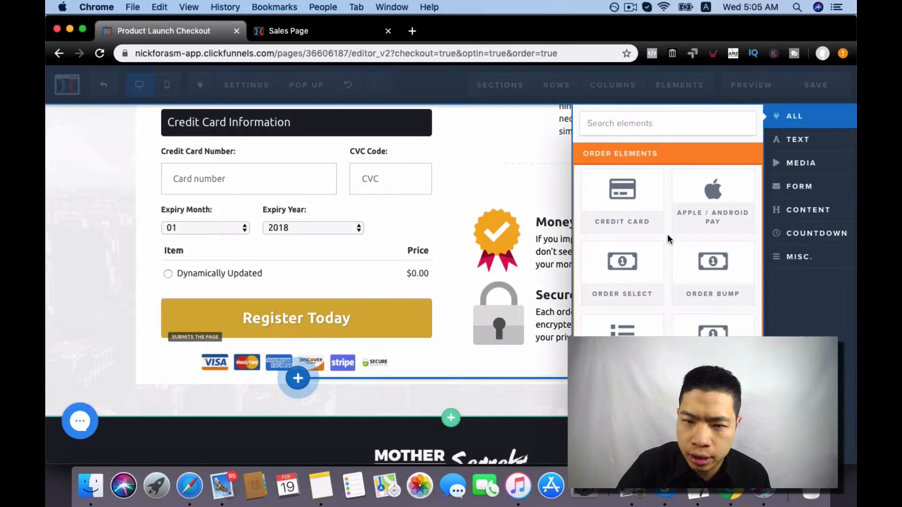
pyautogui.click(712, 281)
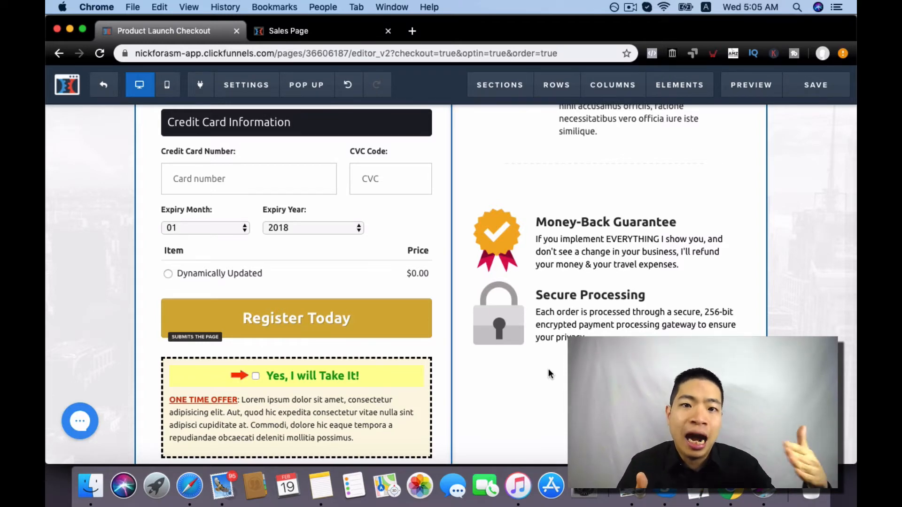
# - Add a headline element and position it between the Register Today button and the order bump
pyautogui.moveTo(308, 367)
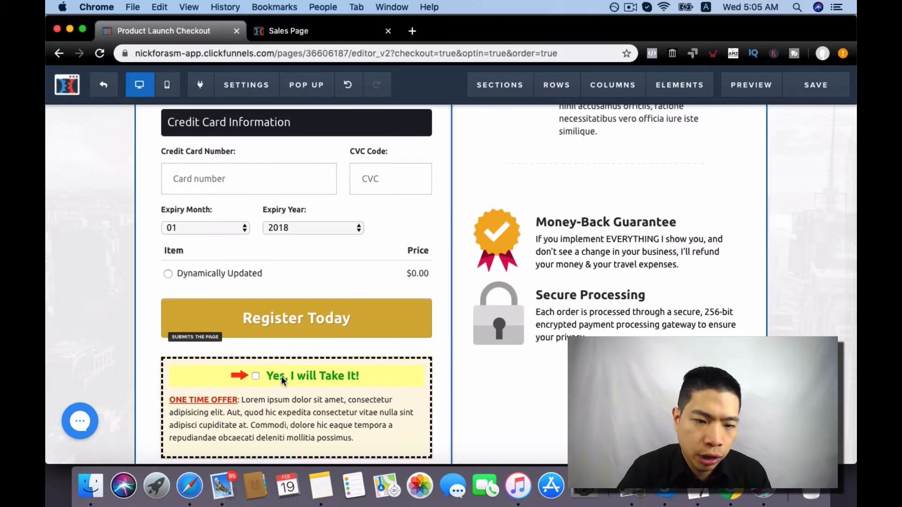
pyautogui.click(298, 458)
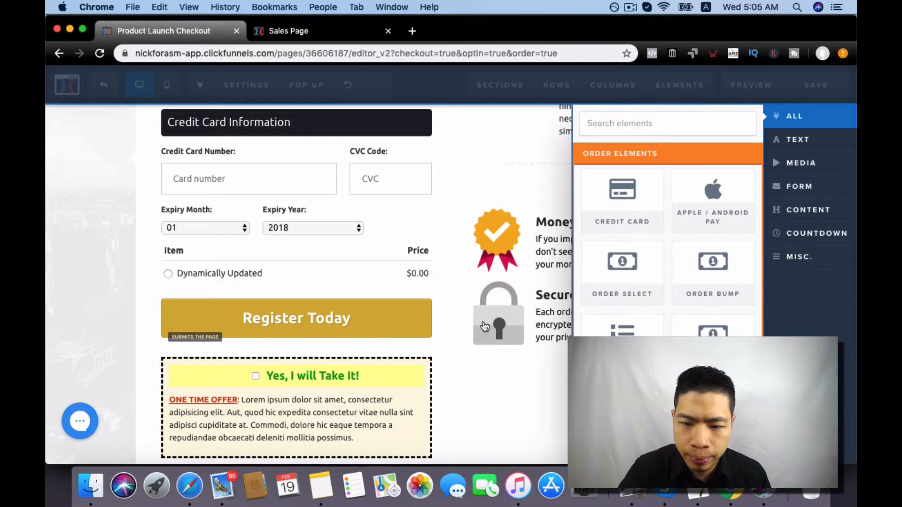
pyautogui.scroll(-5, 642, 258)
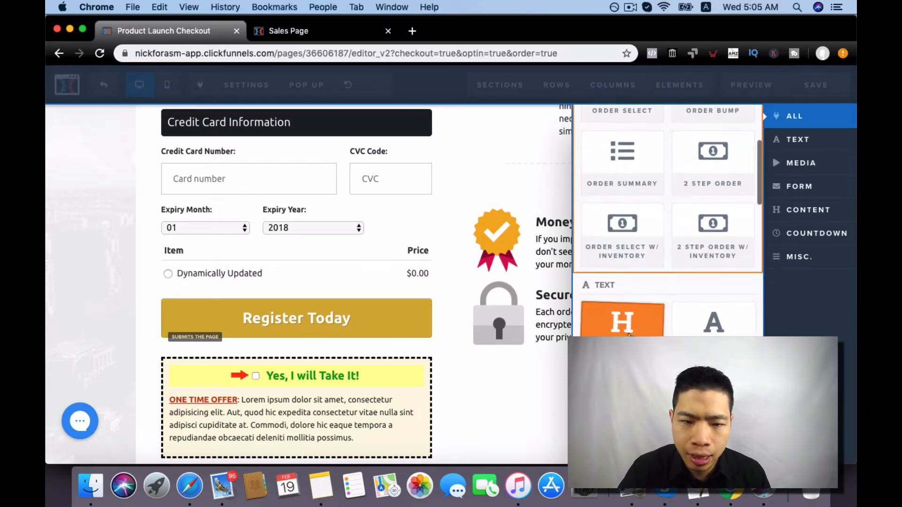
pyautogui.click(479, 331)
pyautogui.scroll(-2, 338, 396)
pyautogui.moveTo(372, 395); pyautogui.dragTo(330, 269)
# - Replace the new headline's text with "Want To upgrade to VIP for only $37?"
pyautogui.doubleClick(312, 274)
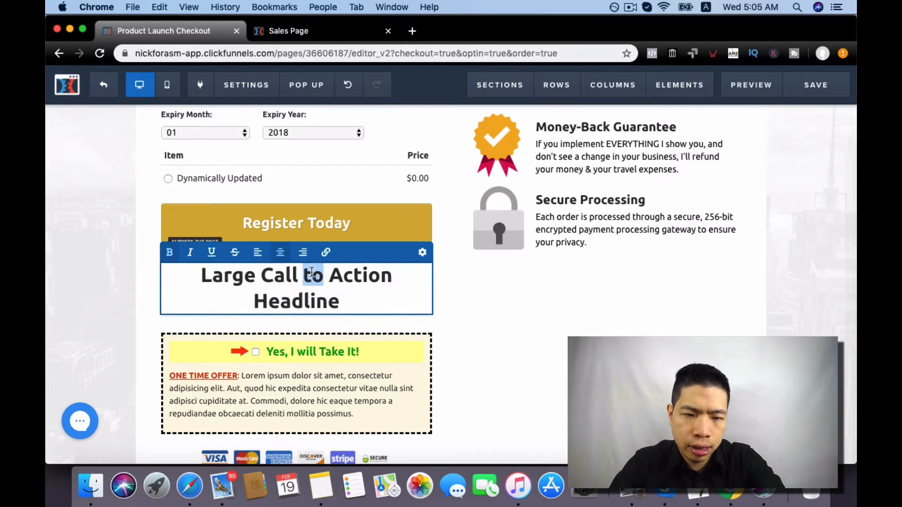
pyautogui.hotkey('ctrl', 'a')
pyautogui.write('Get')
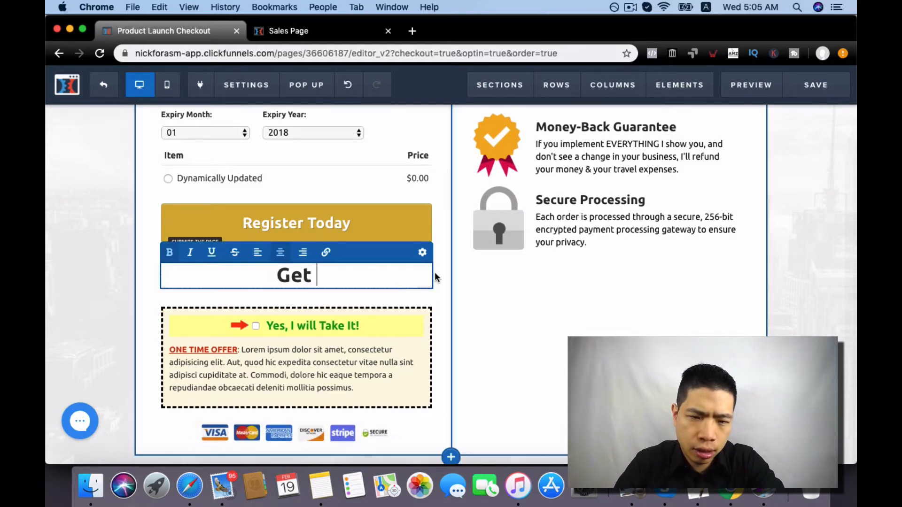
pyautogui.press('BackSpace')
pyautogui.press('BackSpace')
pyautogui.press('BackSpace')
pyautogui.press('BackSpace')
pyautogui.write('Wan')
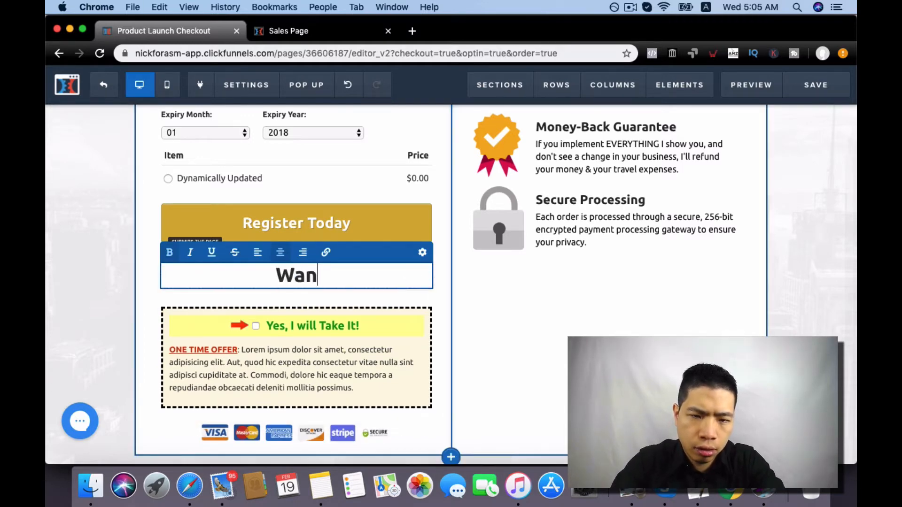
pyautogui.write('t To upgra')
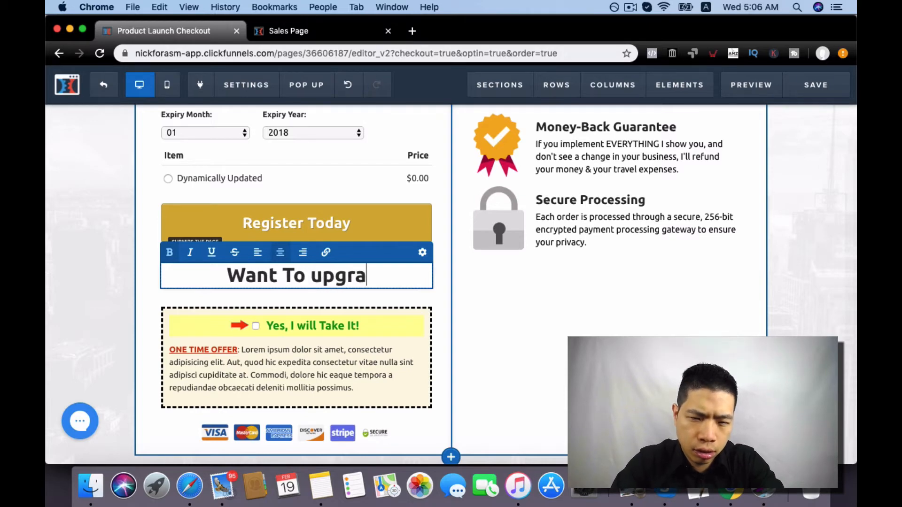
pyautogui.write('de to V')
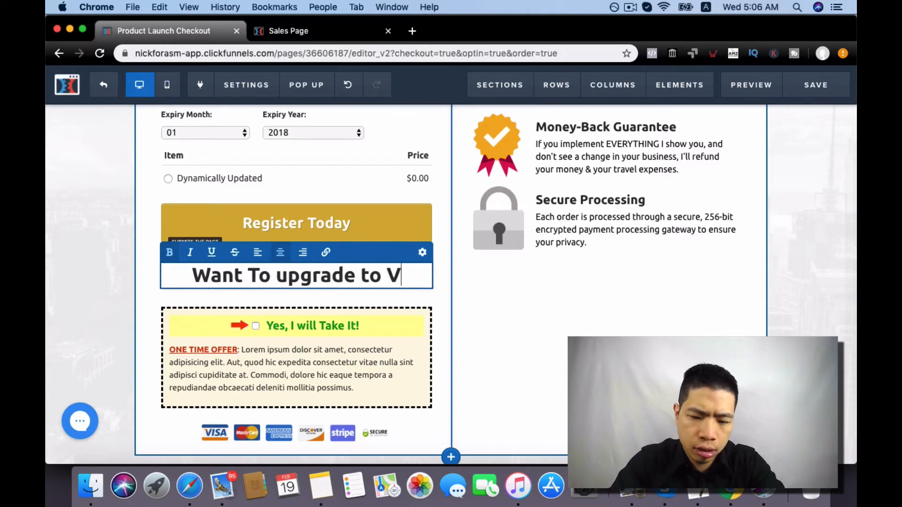
pyautogui.write('IP for')
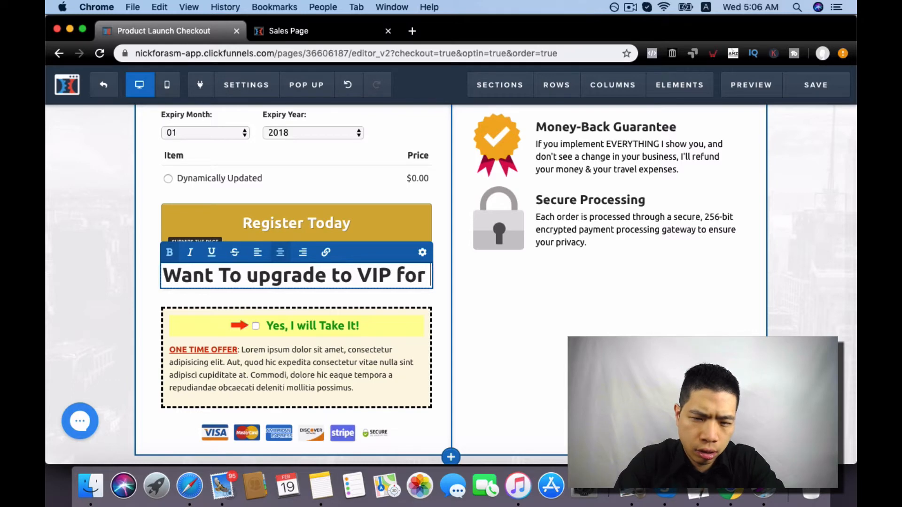
pyautogui.write(' only $3')
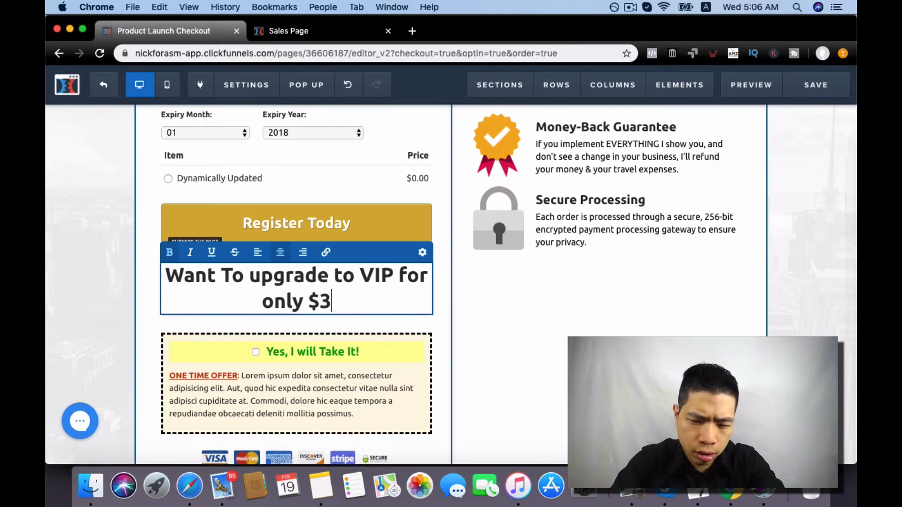
pyautogui.write('7?')
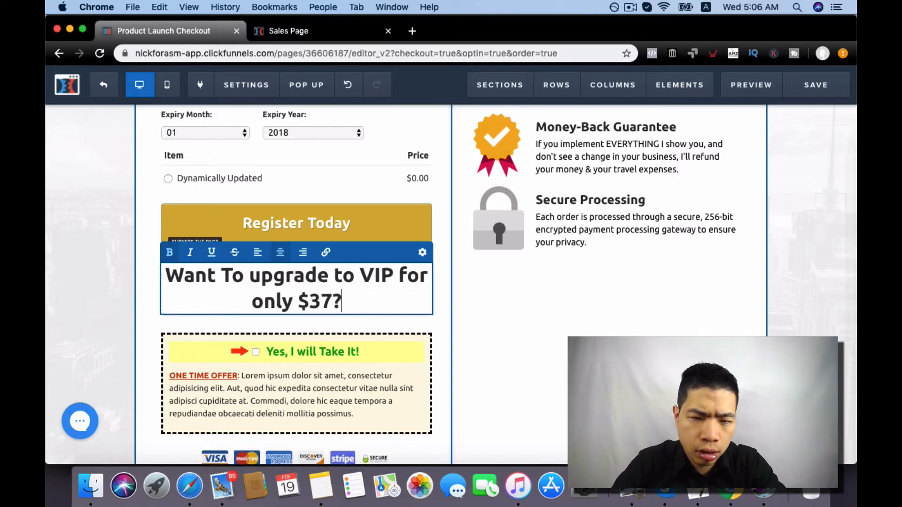
pyautogui.click(471, 307)
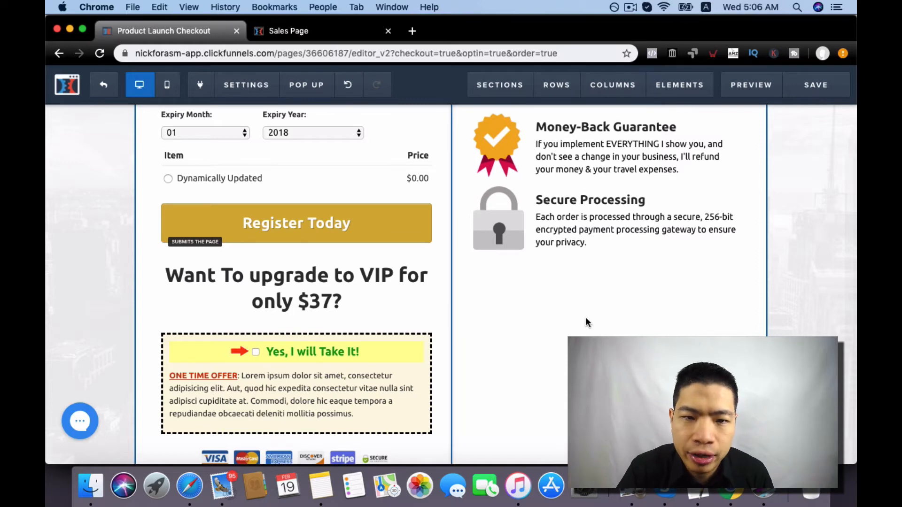
# - Save the order form page and return to the Order Form step of the Demo2 funnel
pyautogui.scroll(8, 586, 317)
pyautogui.click(815, 93)
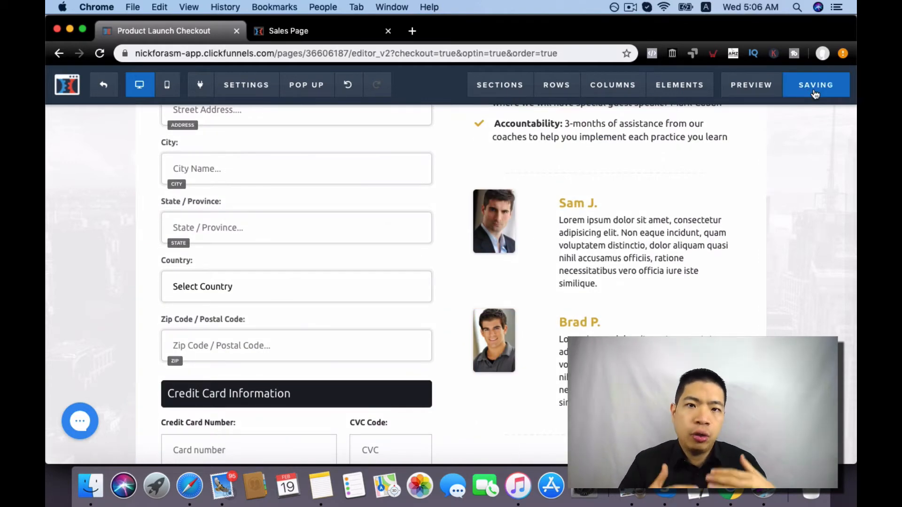
pyautogui.scroll(-5, 589, 262)
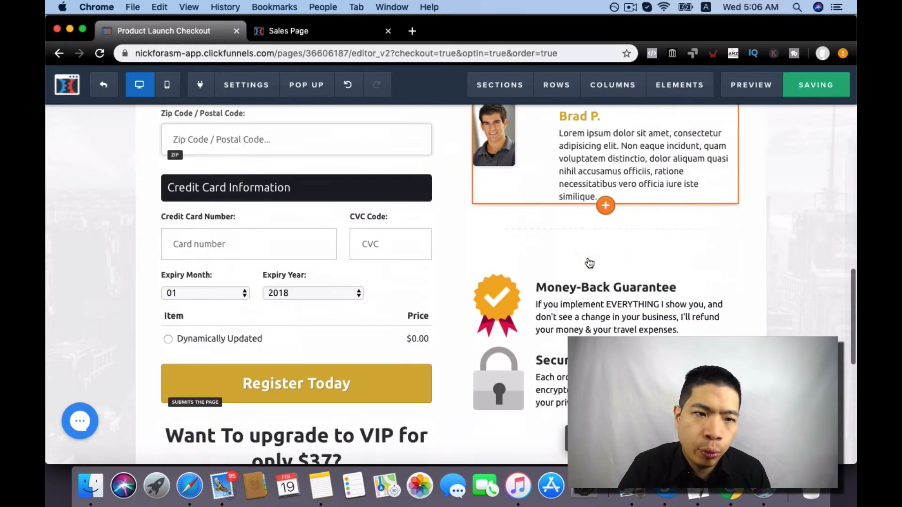
pyautogui.click(103, 89)
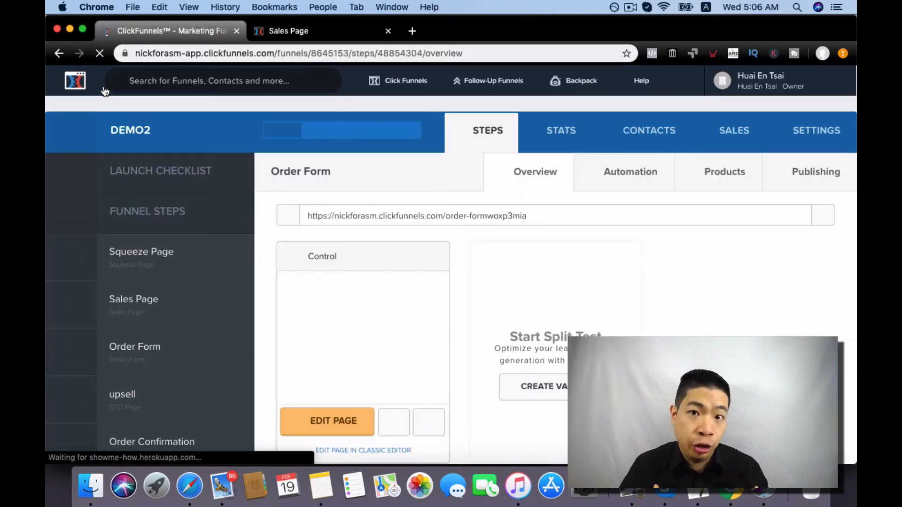
# - Start a new product for the Order Form step and save its payment options with the Stripe integration and One-Time type
pyautogui.click(711, 182)
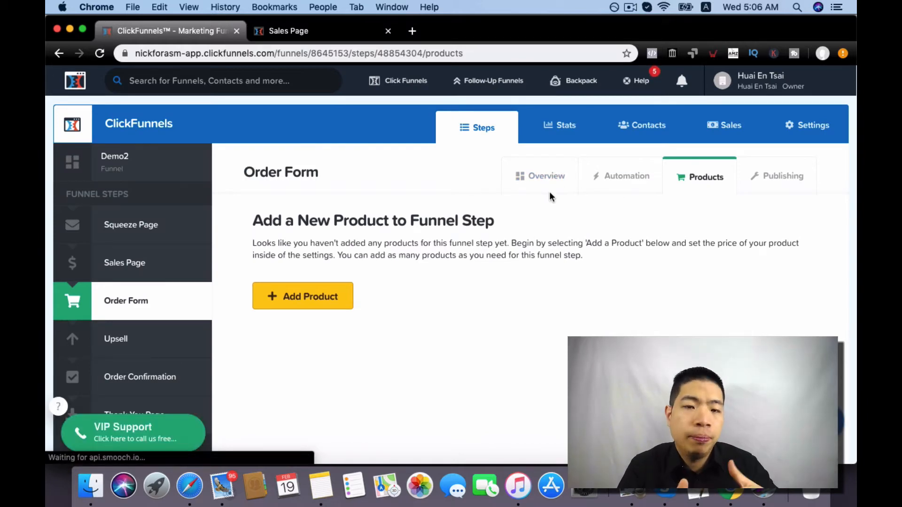
pyautogui.click(330, 289)
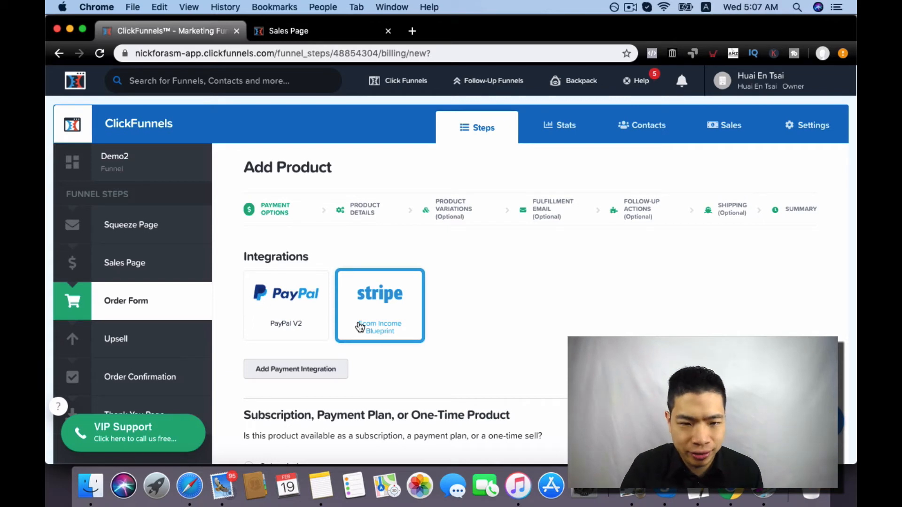
pyautogui.scroll(-5, 460, 288)
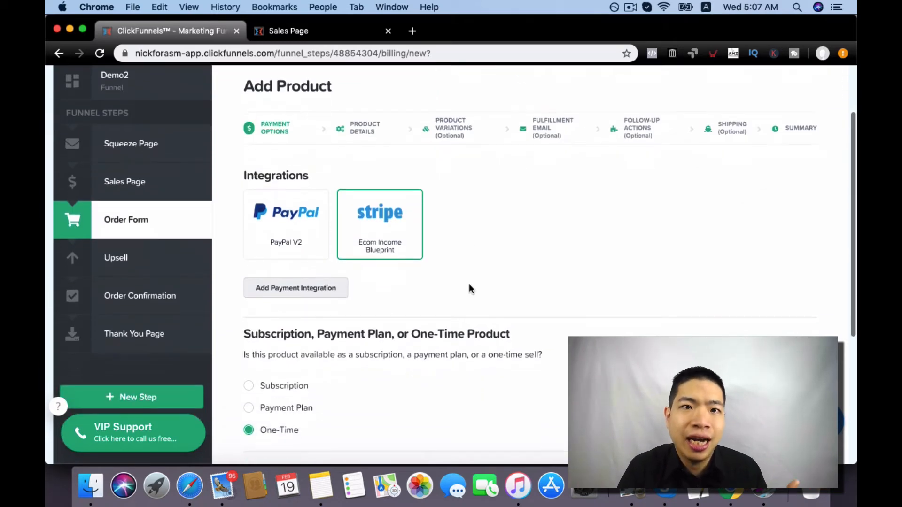
pyautogui.scroll(-8, 469, 283)
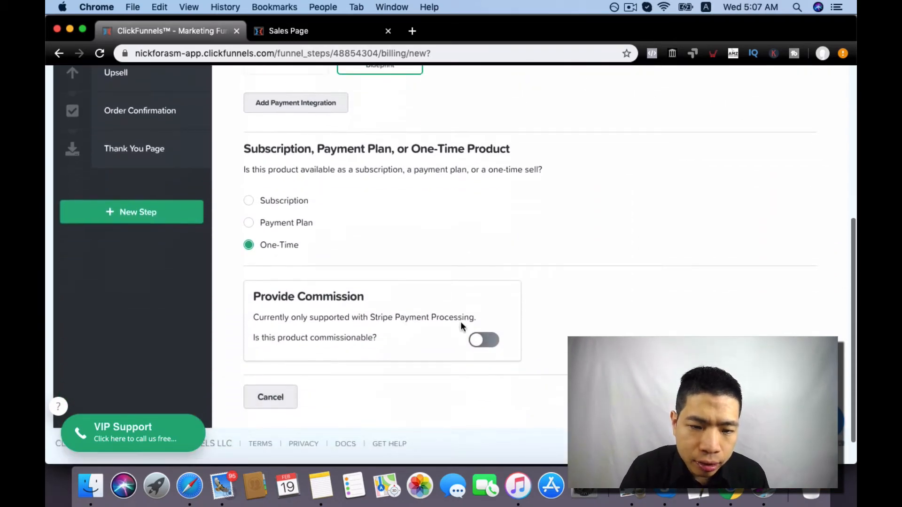
pyautogui.click(776, 362)
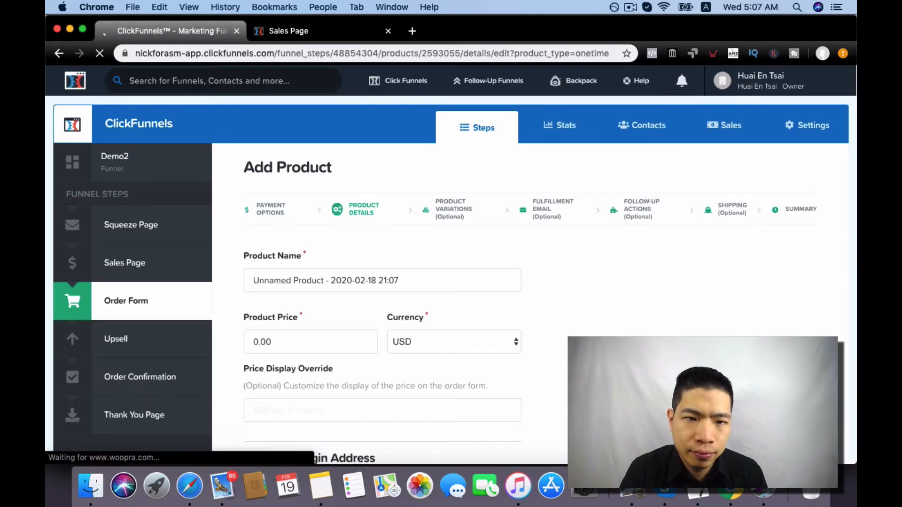
# - Name the product "product 1" and set its price to 7, keeping USD as the currency
pyautogui.scroll(-1, 650, 317)
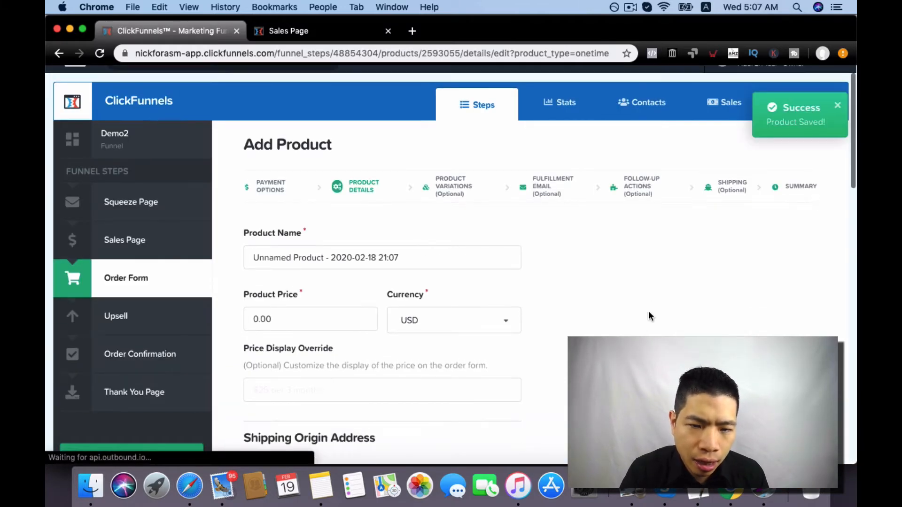
pyautogui.click(462, 259)
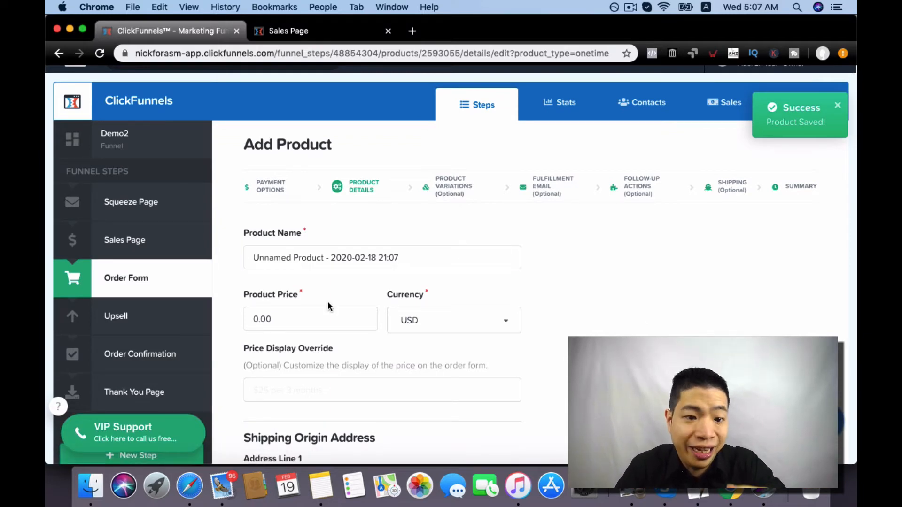
pyautogui.click(302, 312)
pyautogui.write('7')
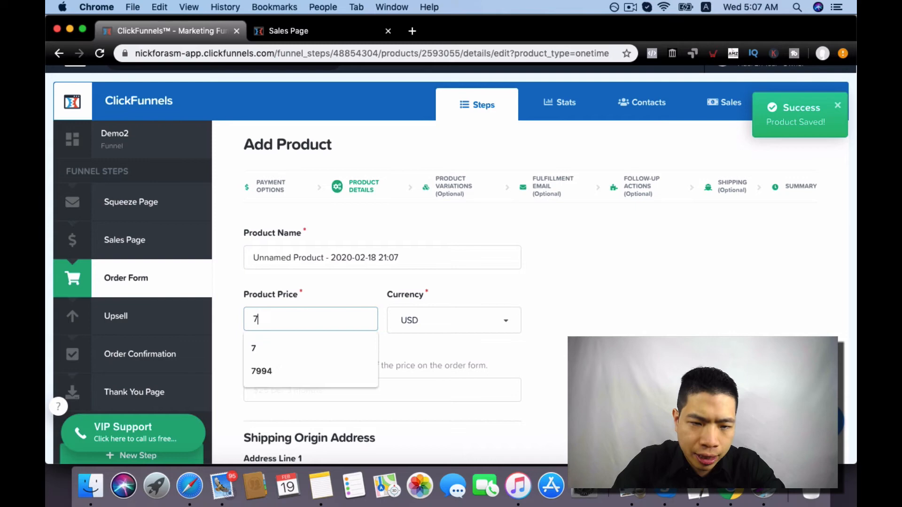
pyautogui.click(352, 257)
pyautogui.press('super+a')
pyautogui.write('prod')
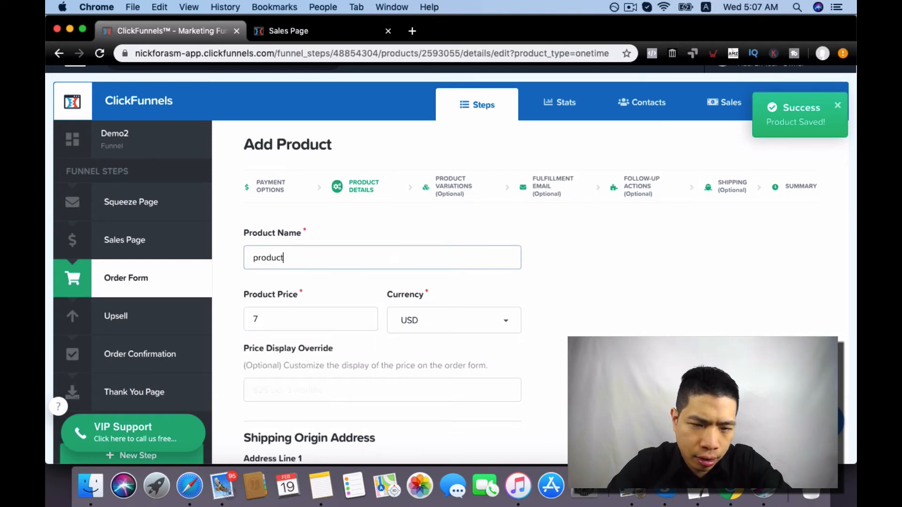
pyautogui.click(519, 310)
pyautogui.scroll(-2, 520, 310)
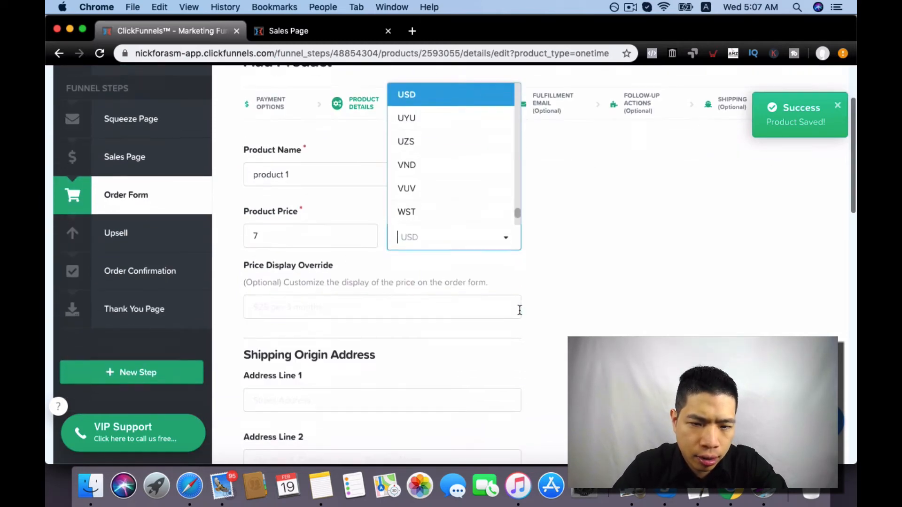
pyautogui.click(573, 315)
# - Save the product details with the bump and inventory limit off, and continue to the fulfillment email without creating variations
pyautogui.scroll(-10, 573, 316)
pyautogui.scroll(-10, 571, 314)
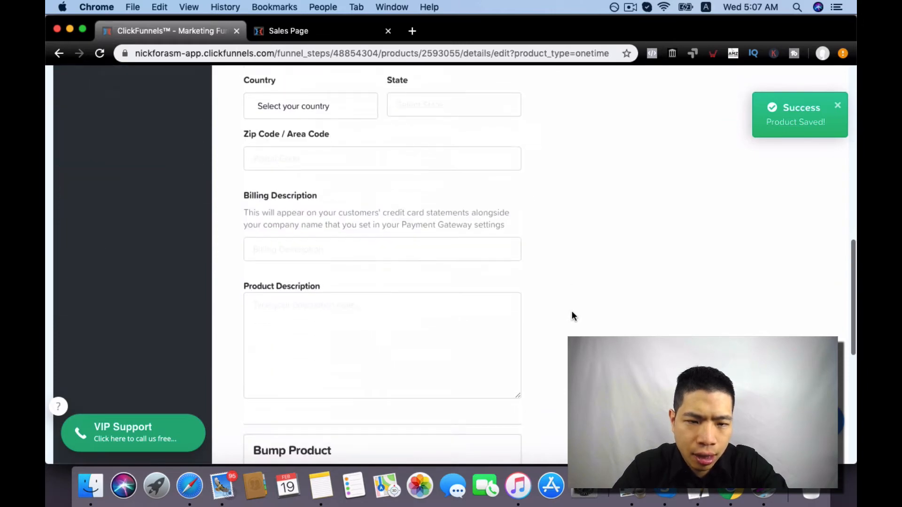
pyautogui.scroll(2, 571, 314)
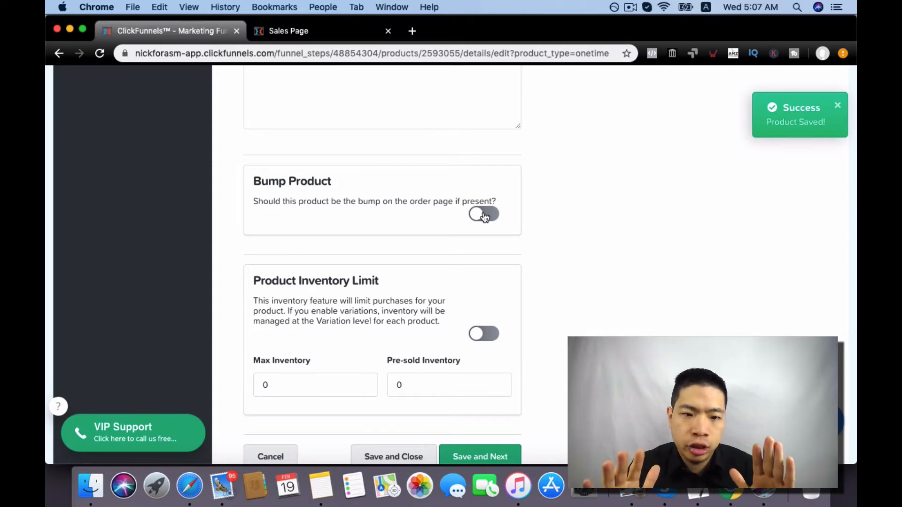
pyautogui.scroll(-3, 485, 216)
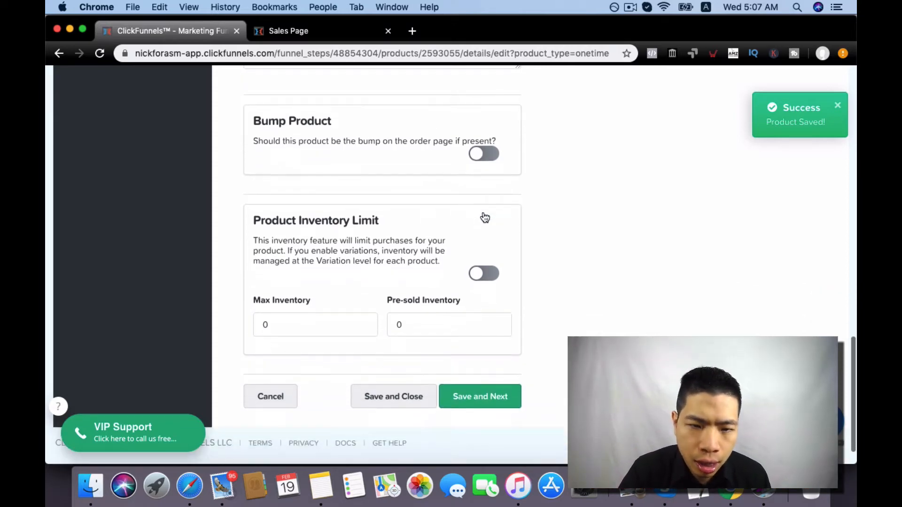
pyautogui.click(485, 402)
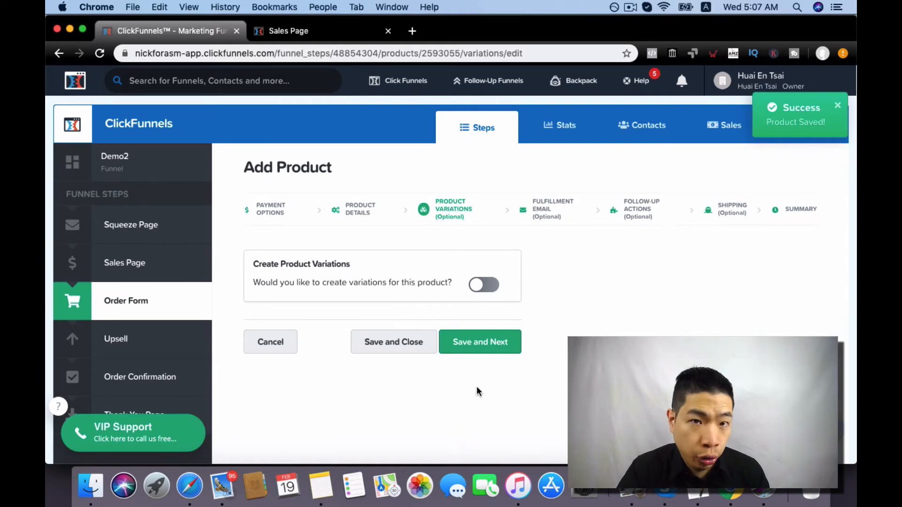
pyautogui.click(473, 344)
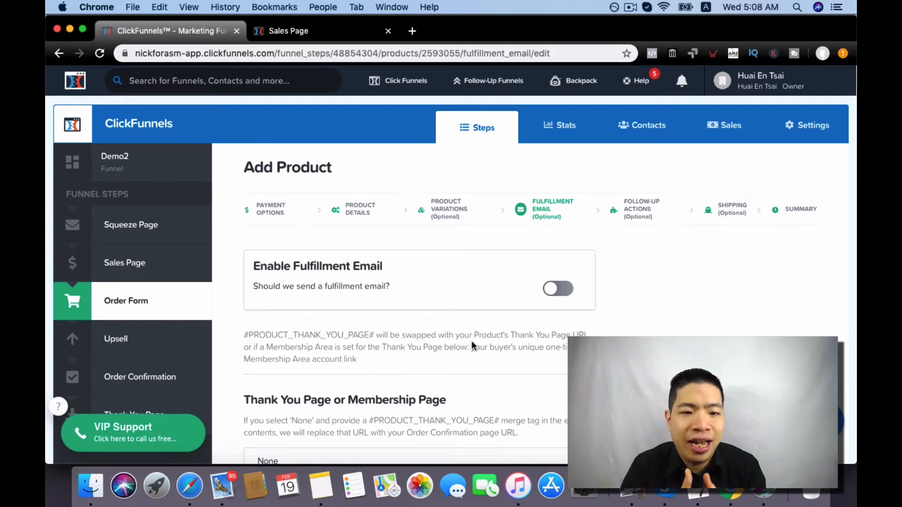
# - Turn on the fulfillment email to check its subject and message body fields, and turn it off again
pyautogui.scroll(-3, 472, 343)
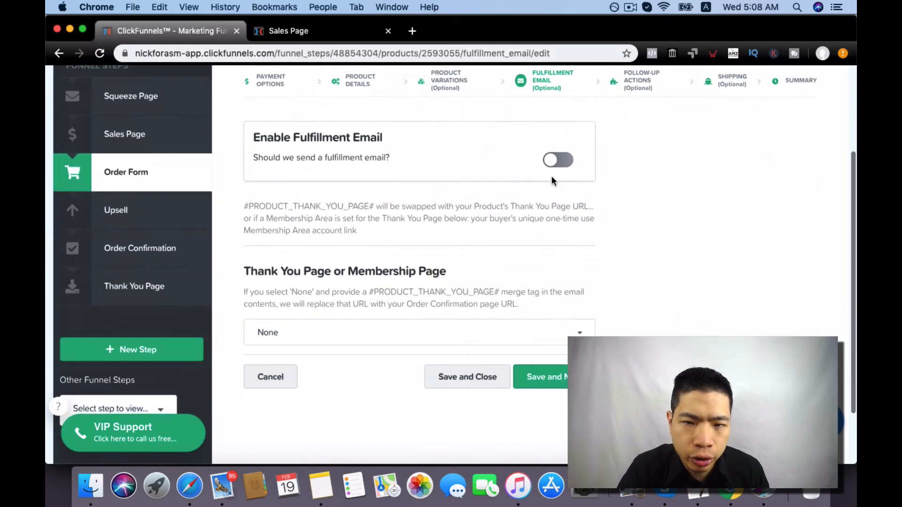
pyautogui.click(553, 165)
pyautogui.scroll(-1, 577, 263)
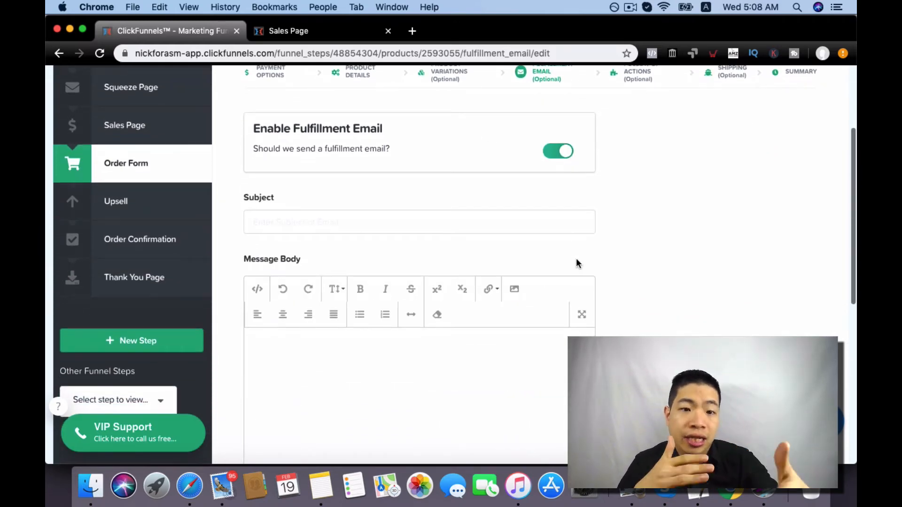
pyautogui.scroll(1, 575, 256)
pyautogui.scroll(-2, 569, 188)
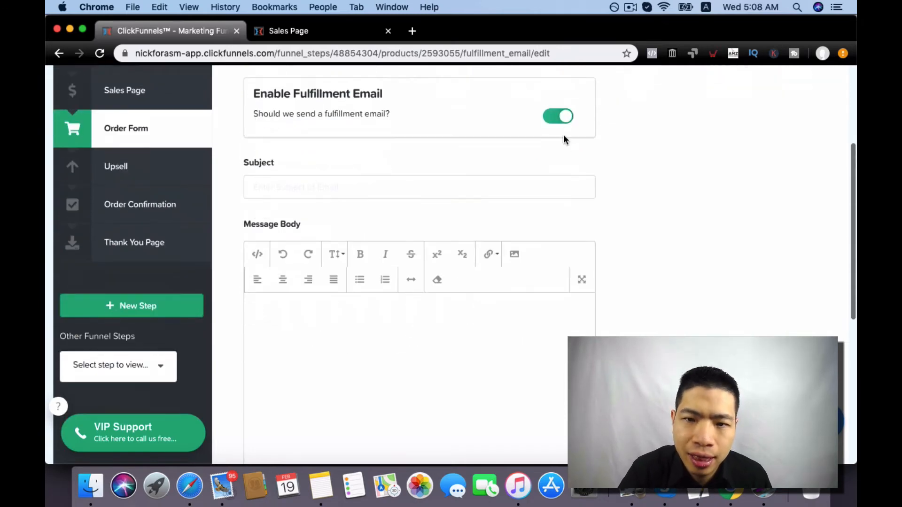
pyautogui.click(560, 117)
pyautogui.scroll(4, 568, 149)
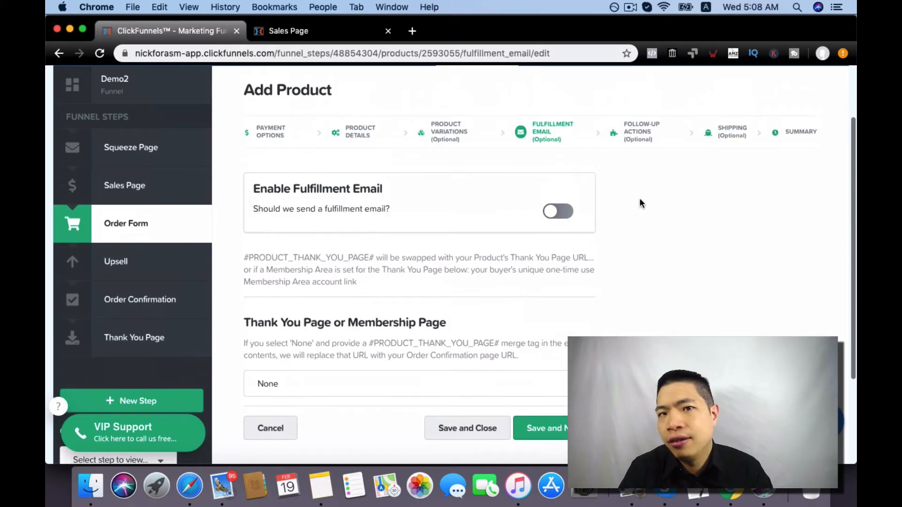
# - Save the product with the fulfillment email off and the thank you page set to None, and continue to the follow-up actions
pyautogui.scroll(-1, 642, 201)
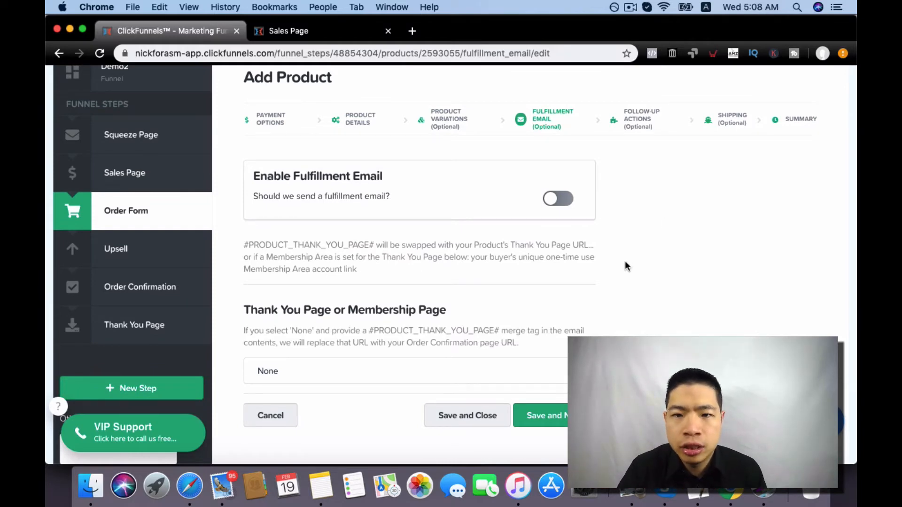
pyautogui.click(559, 415)
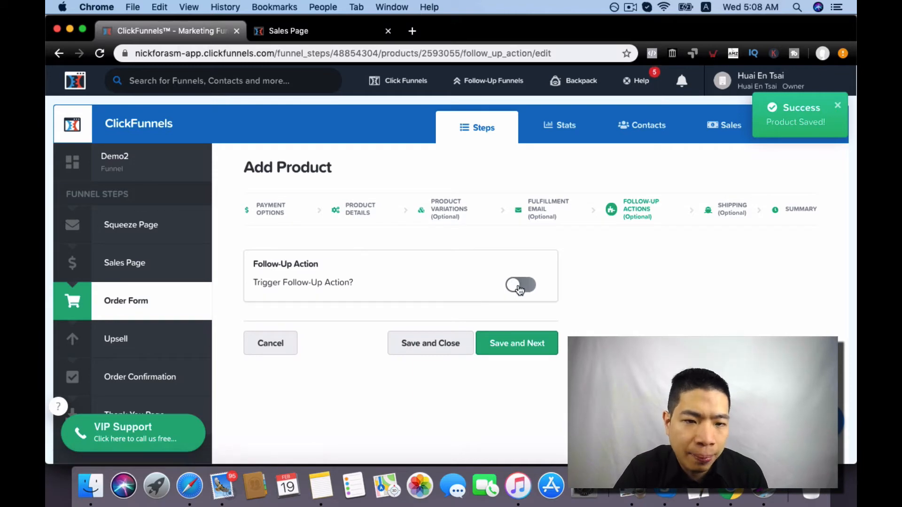
# - Try the follow-up action with the active campaign and ClickFunnels Internal integrations, view the account's integrations list, and return to the product
pyautogui.click(520, 290)
pyautogui.scroll(-3, 489, 303)
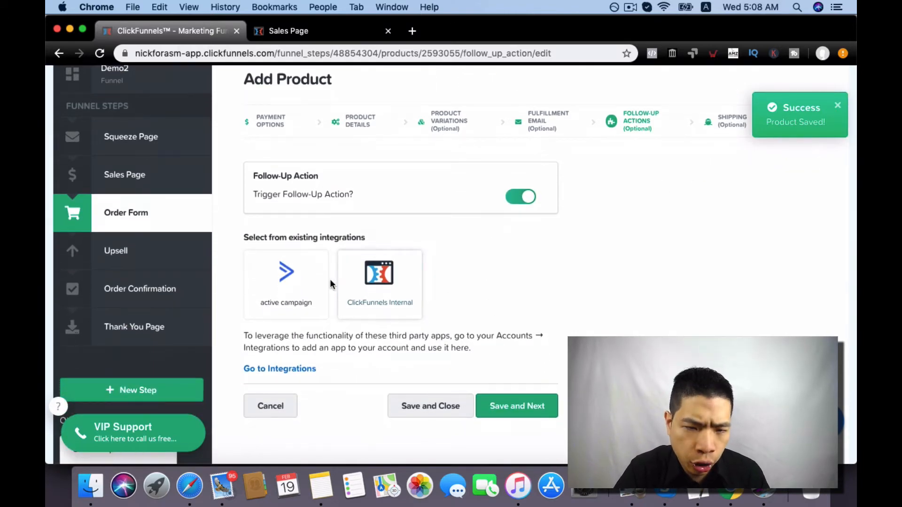
pyautogui.click(312, 287)
pyautogui.click(355, 309)
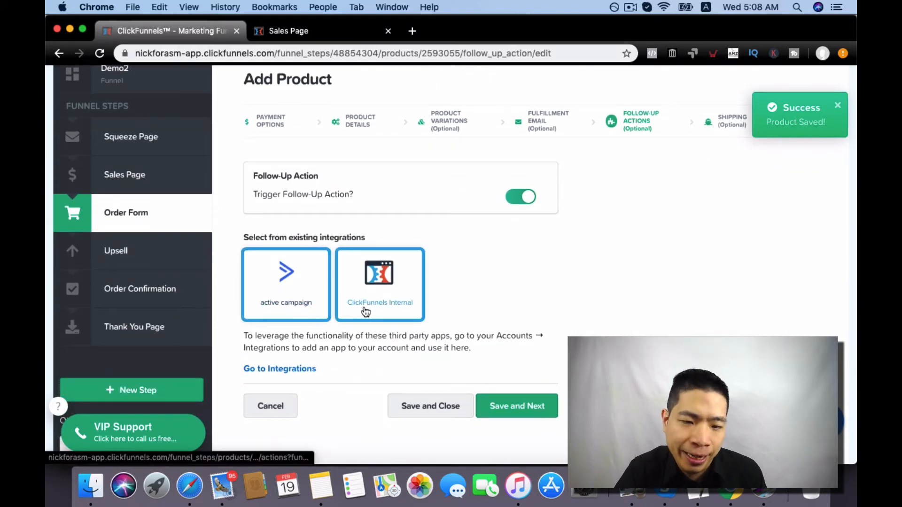
pyautogui.click(305, 370)
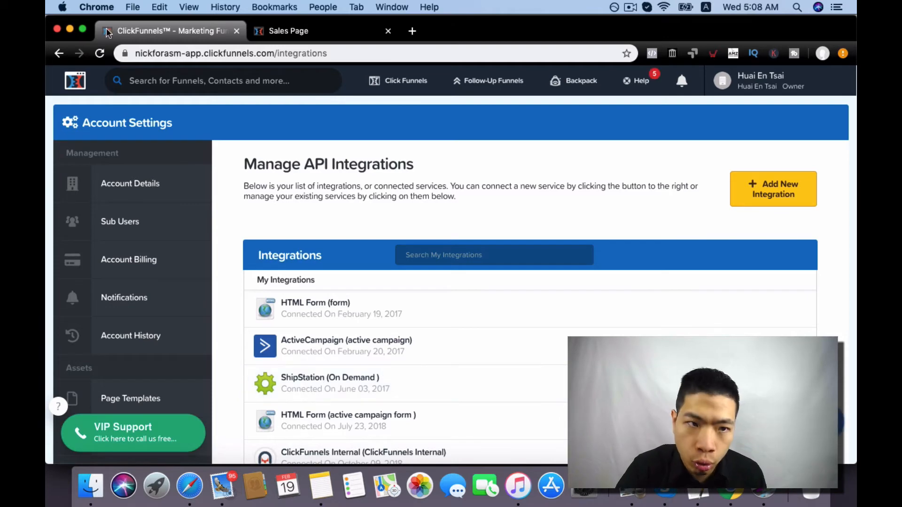
pyautogui.click(57, 54)
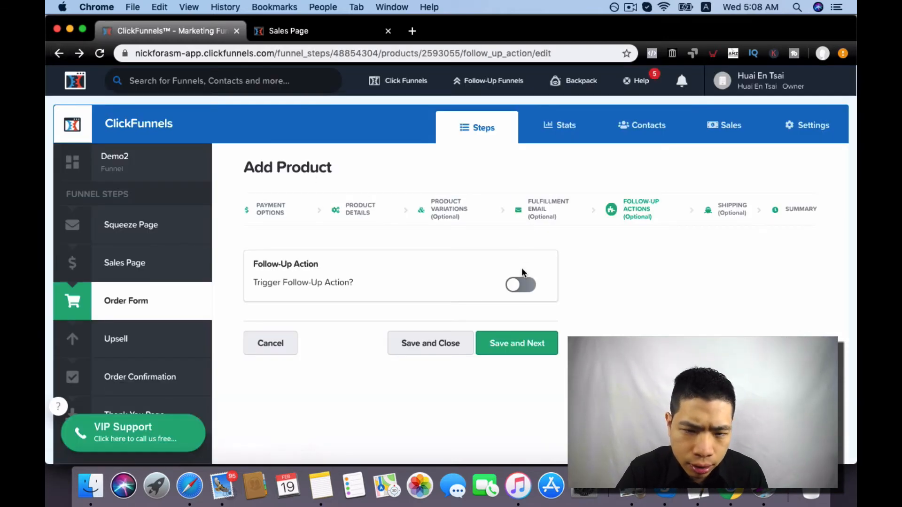
# - Select the active campaign integration for the product's follow-up action, save it and continue to the shipping settings
pyautogui.click(525, 286)
pyautogui.scroll(-3, 524, 286)
pyautogui.click(292, 271)
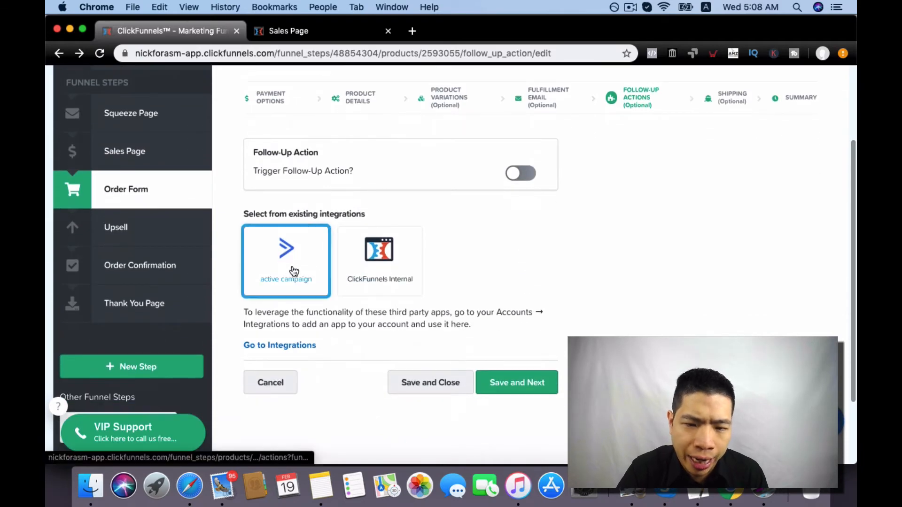
pyautogui.click(527, 390)
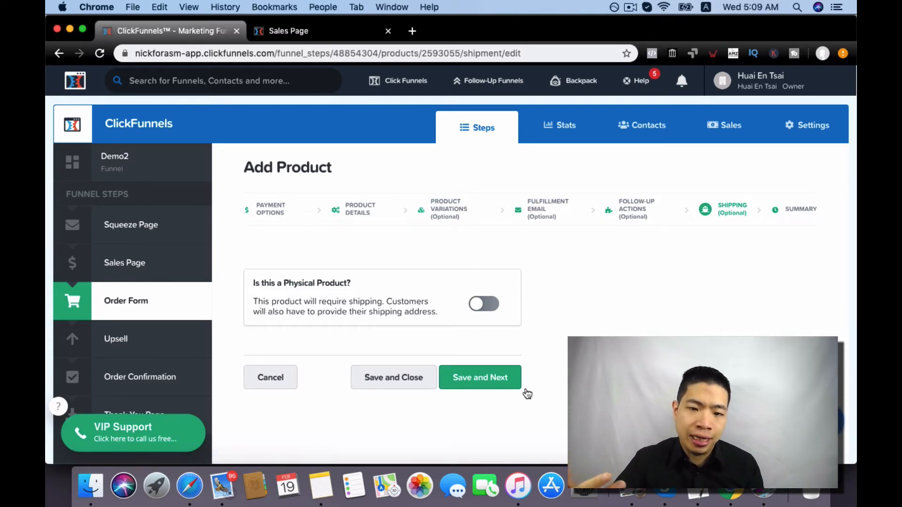
# - Turn on the physical product option to examine the available shipping integrations, and turn it off again
pyautogui.click(484, 312)
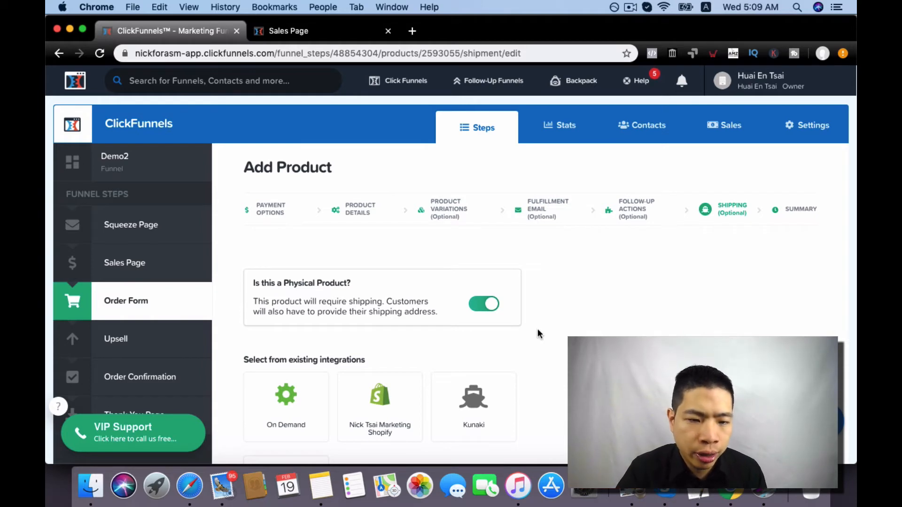
pyautogui.scroll(-3, 537, 328)
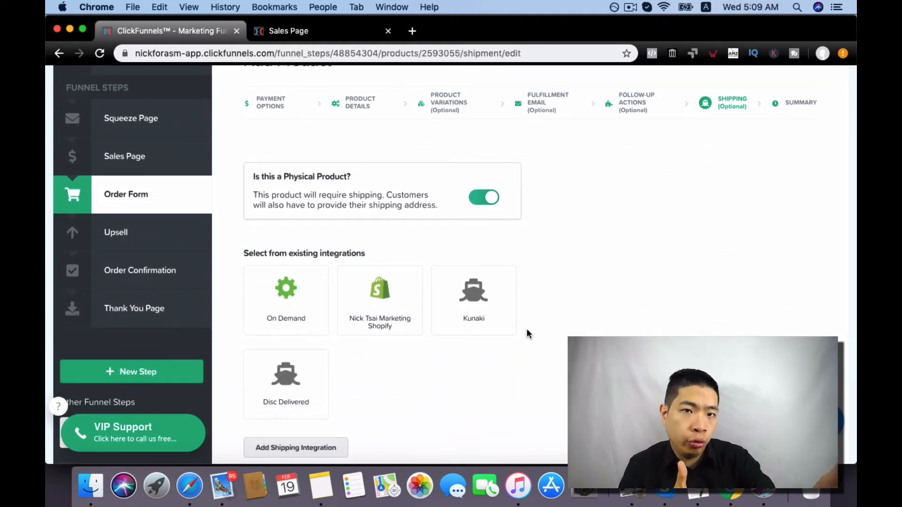
pyautogui.scroll(-1, 527, 331)
pyautogui.scroll(1, 516, 292)
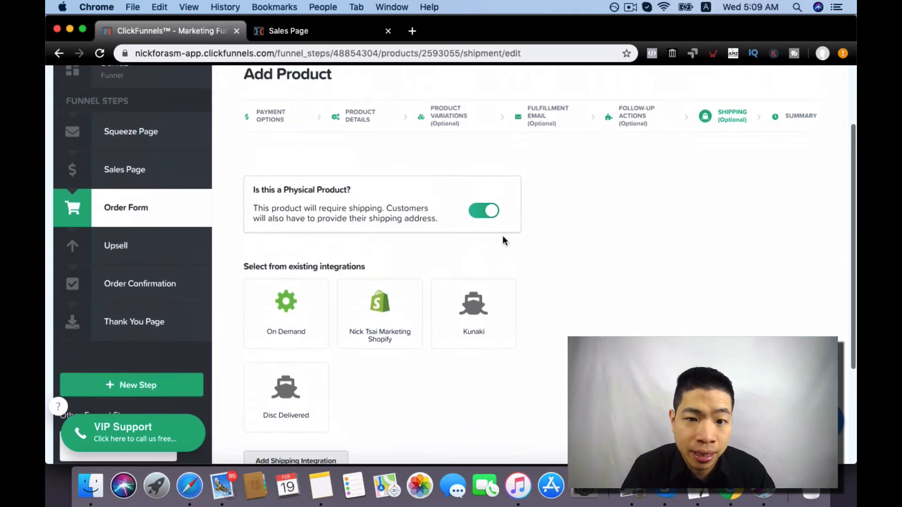
pyautogui.click(484, 210)
pyautogui.scroll(-1, 550, 262)
pyautogui.scroll(1, 551, 264)
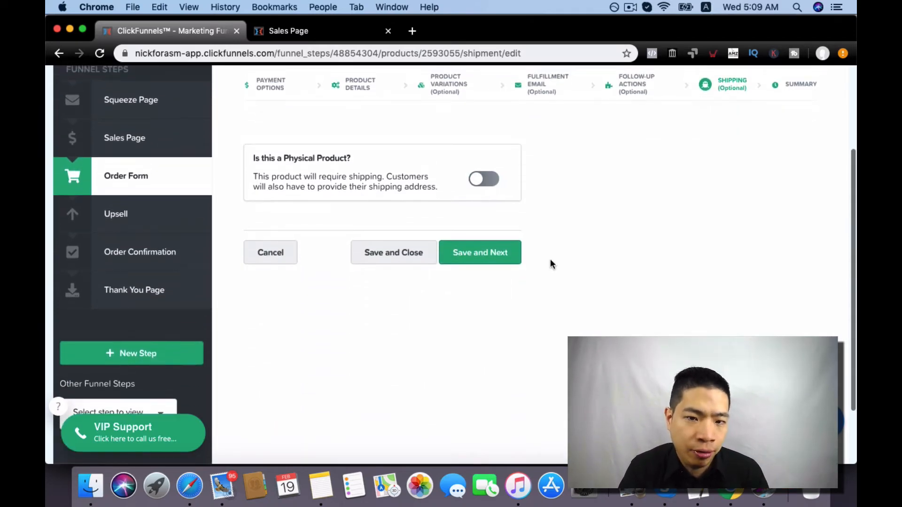
# - Save the shipping settings with the physical product option off, and finish from the summary to the Order Form's product list
pyautogui.click(501, 255)
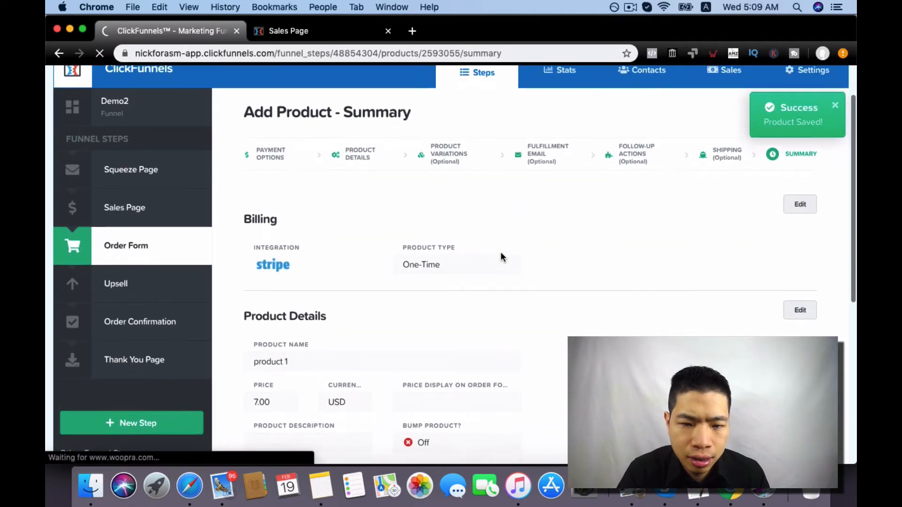
pyautogui.scroll(-6, 500, 251)
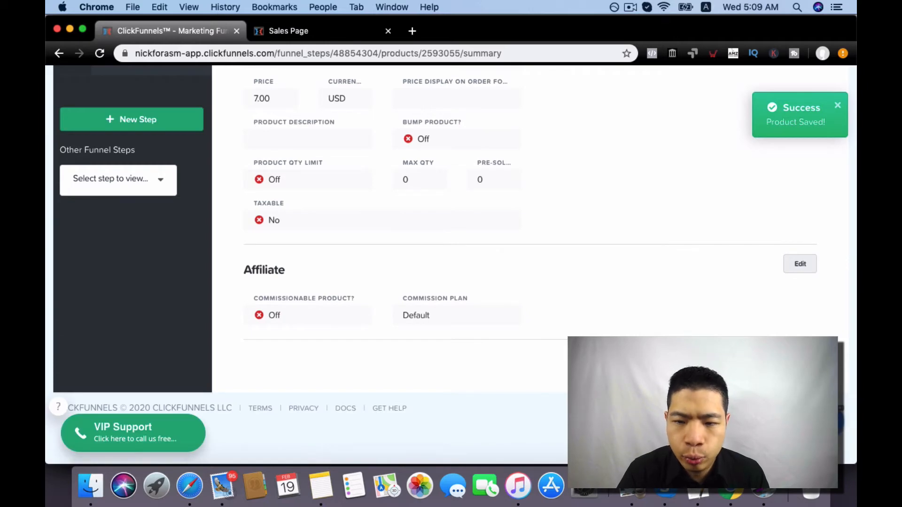
pyautogui.click(764, 366)
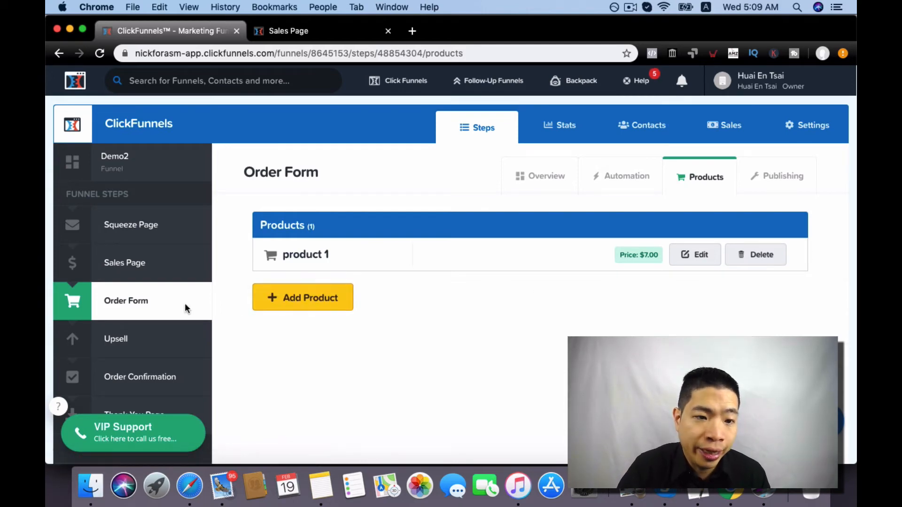
# - Start another product for the Order Form step and save its payment options with the Stripe integration and One-Time type
pyautogui.click(310, 305)
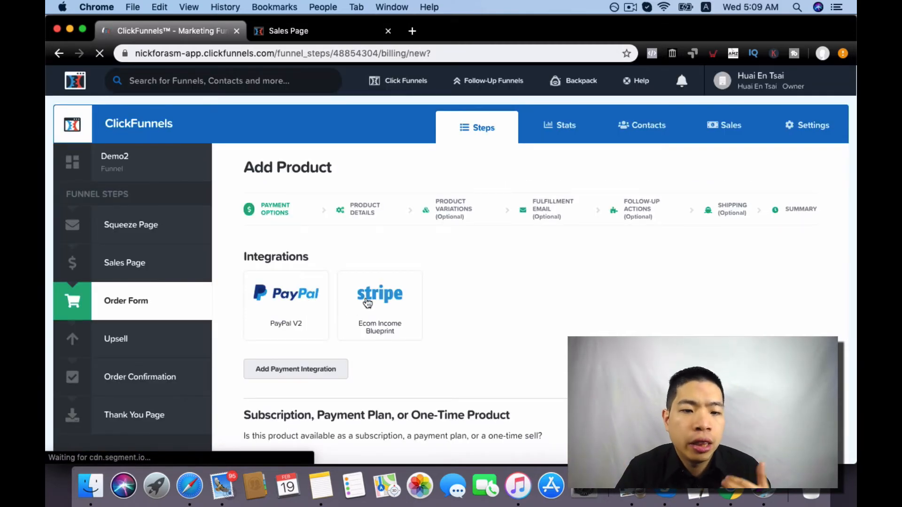
pyautogui.click(371, 301)
pyautogui.scroll(-5, 594, 326)
pyautogui.click(782, 456)
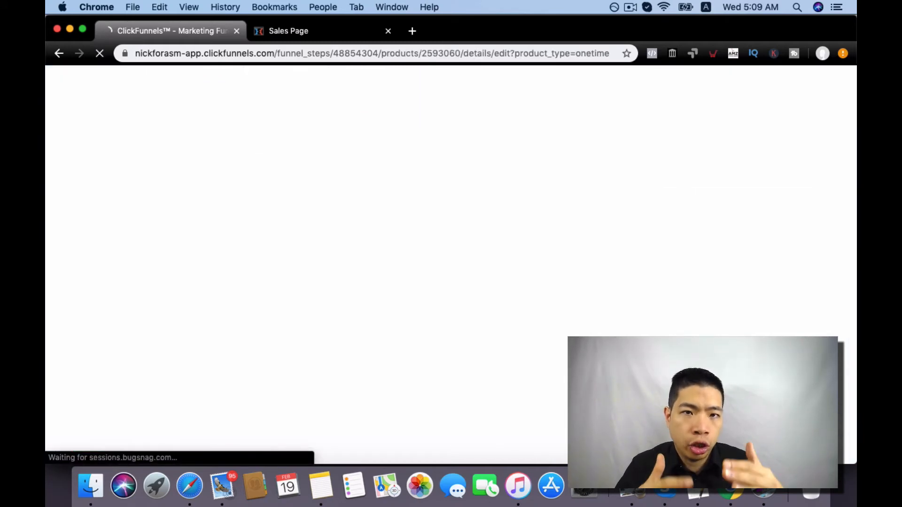
# - Name the product "bump" and set its price to 37, keeping USD as the currency
pyautogui.click(403, 279)
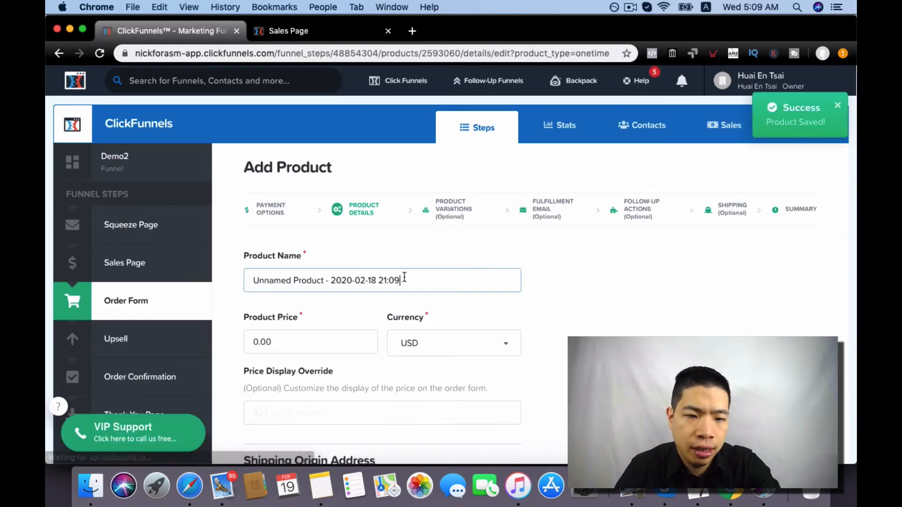
pyautogui.press('super+a')
pyautogui.write('p')
pyautogui.press('BackSpace')
pyautogui.write('bu')
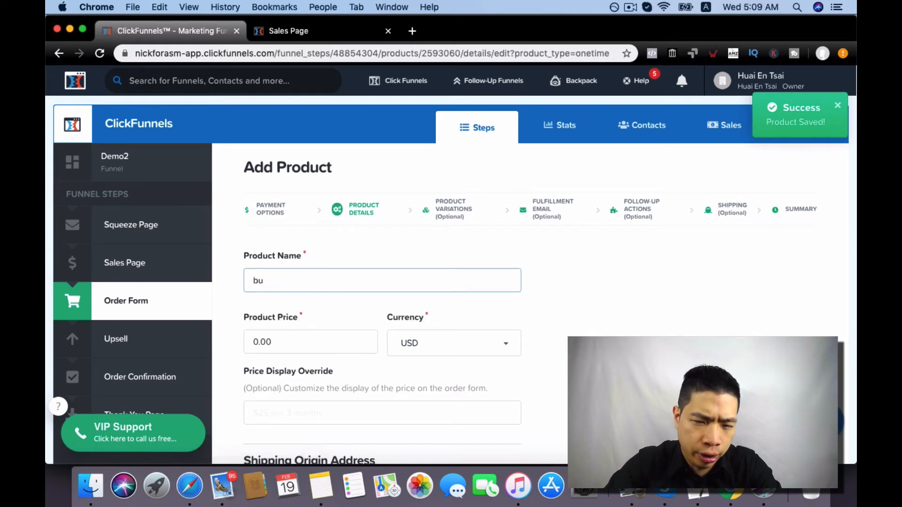
pyautogui.click(283, 337)
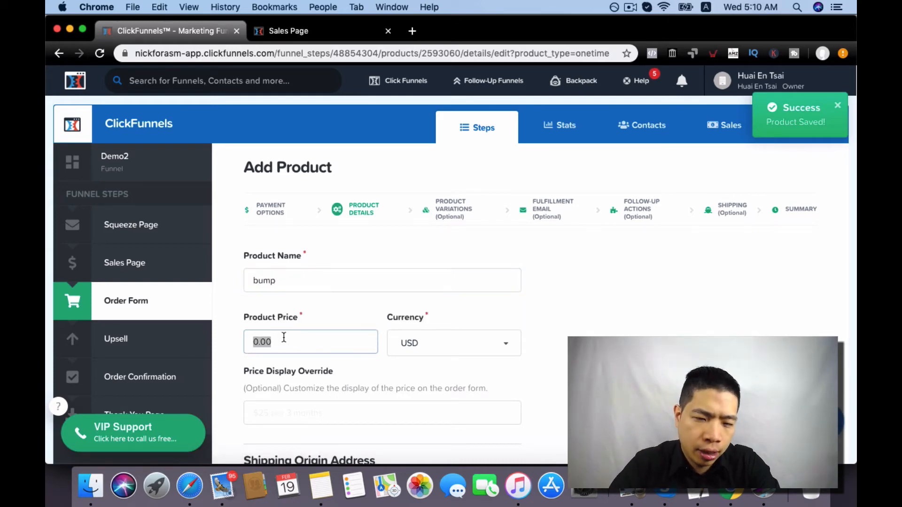
pyautogui.write('37')
# - Make this product the order page bump, leave the inventory limit off, and save and close it
pyautogui.scroll(-10, 498, 315)
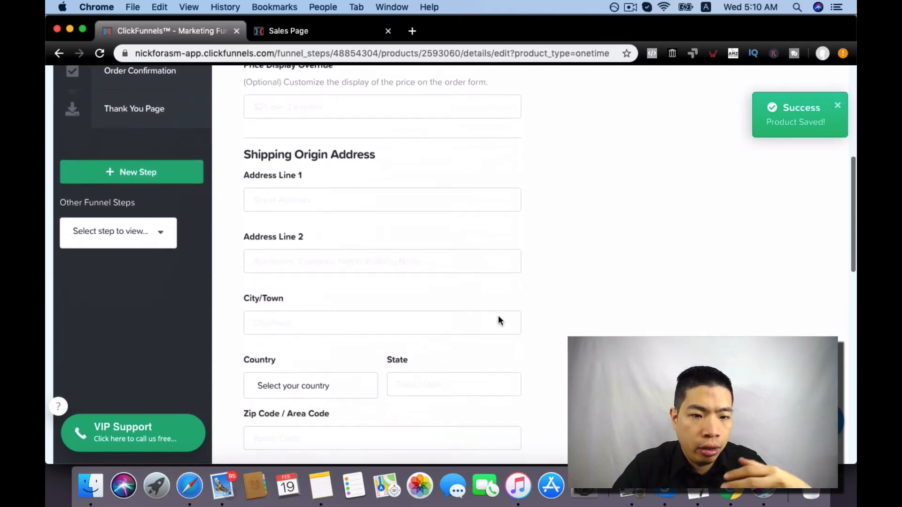
pyautogui.scroll(-6, 498, 310)
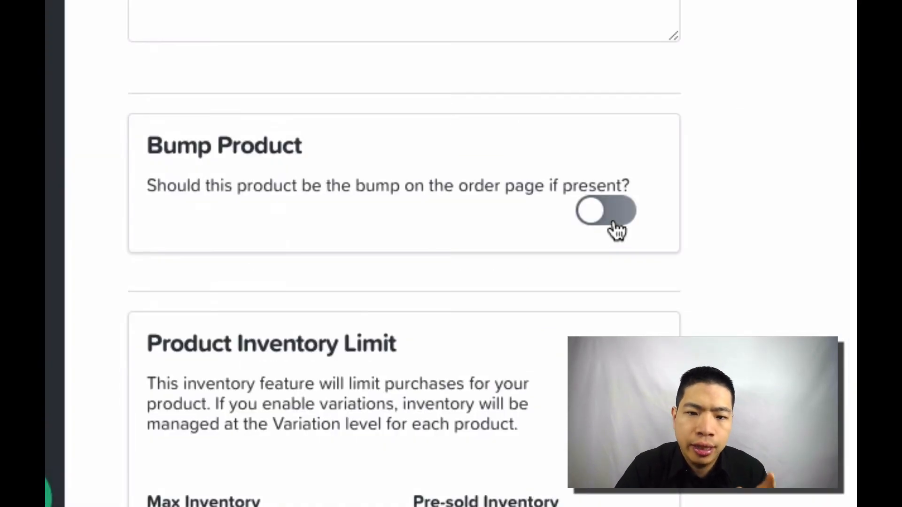
pyautogui.click(486, 292)
pyautogui.scroll(-5, 730, 308)
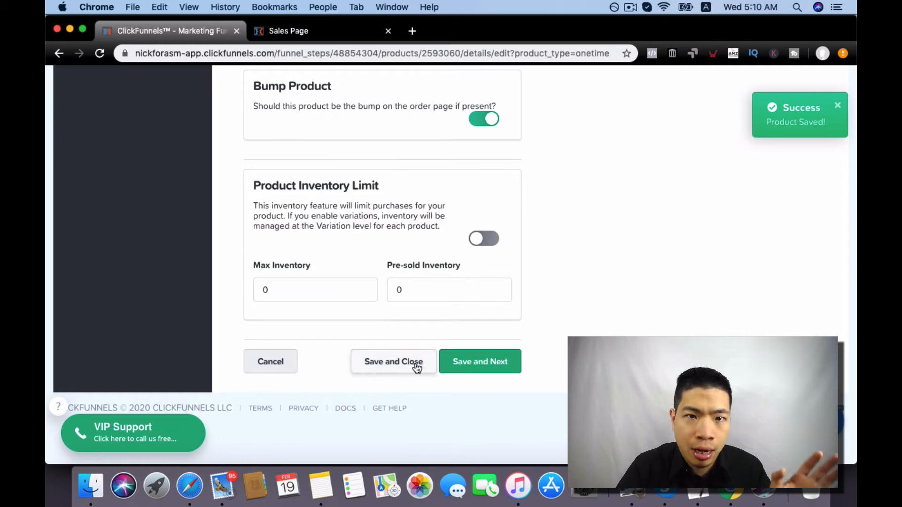
pyautogui.scroll(10, 415, 368)
pyautogui.scroll(-10, 415, 367)
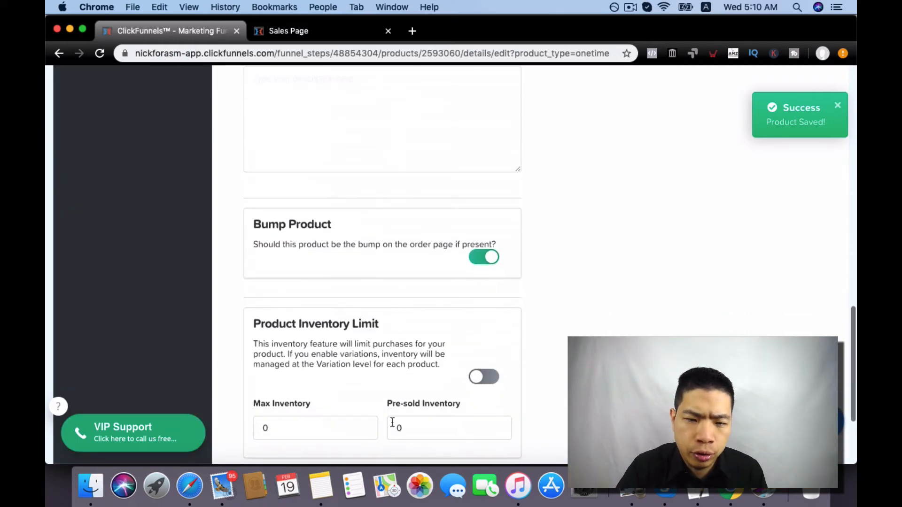
pyautogui.click(391, 416)
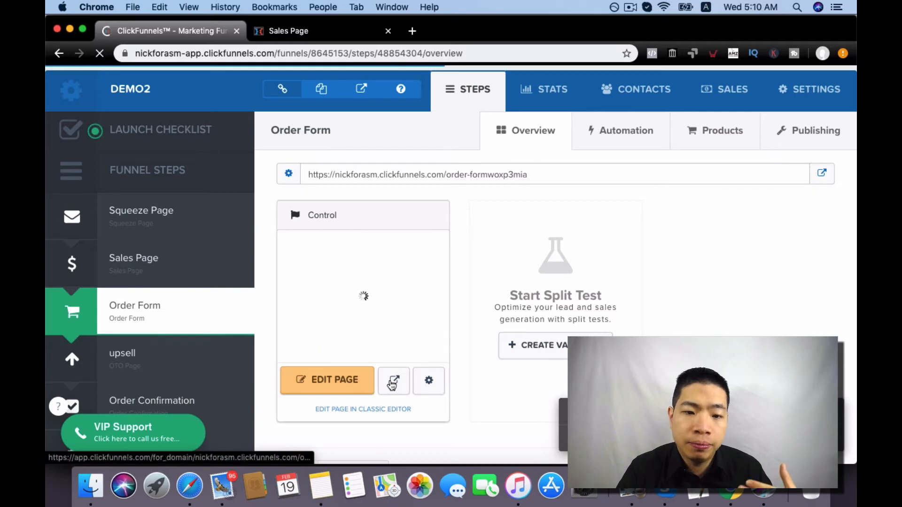
# - Preview the order form page and check its contact fields, product item, price and order bump section
pyautogui.click(394, 382)
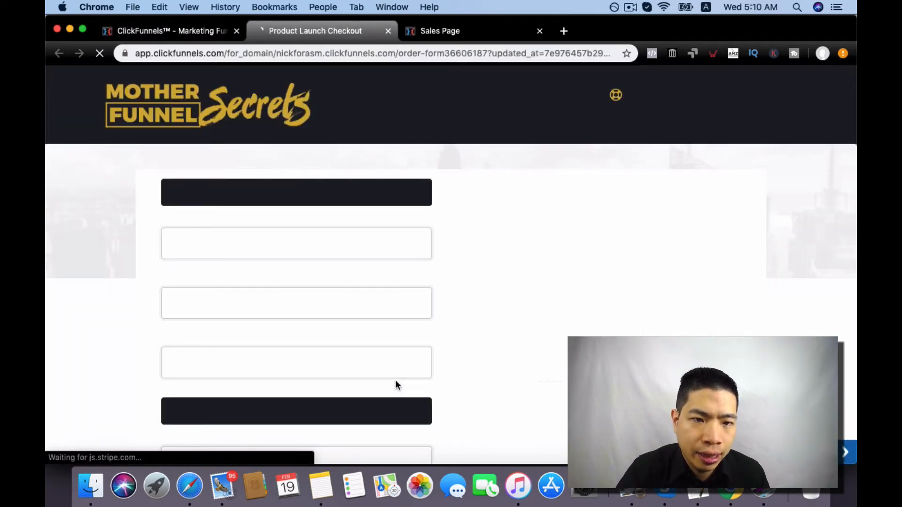
pyautogui.scroll(-5, 395, 381)
pyautogui.scroll(-8, 395, 380)
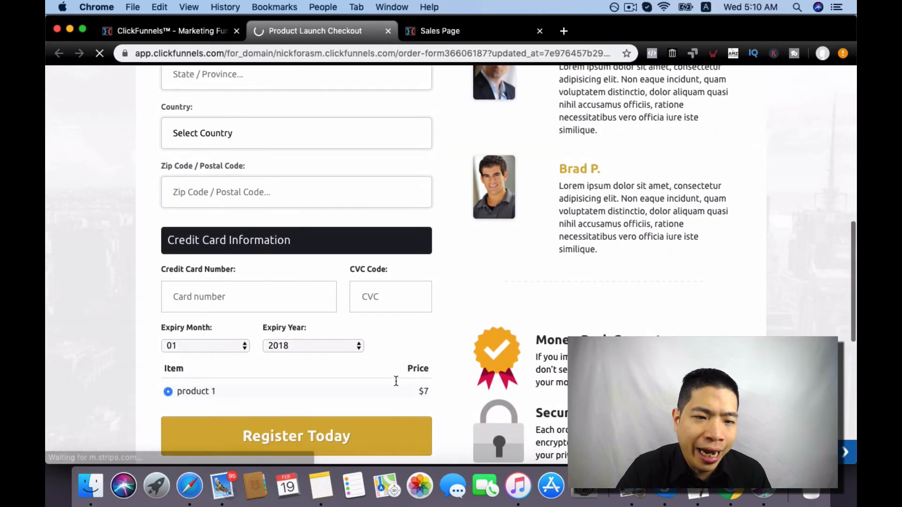
pyautogui.scroll(-1, 379, 362)
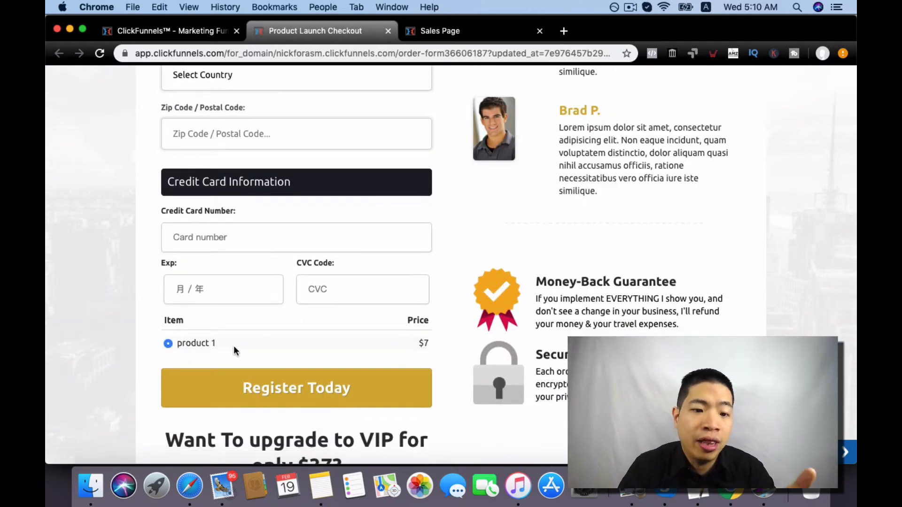
pyautogui.scroll(-4, 234, 350)
pyautogui.scroll(12, 234, 349)
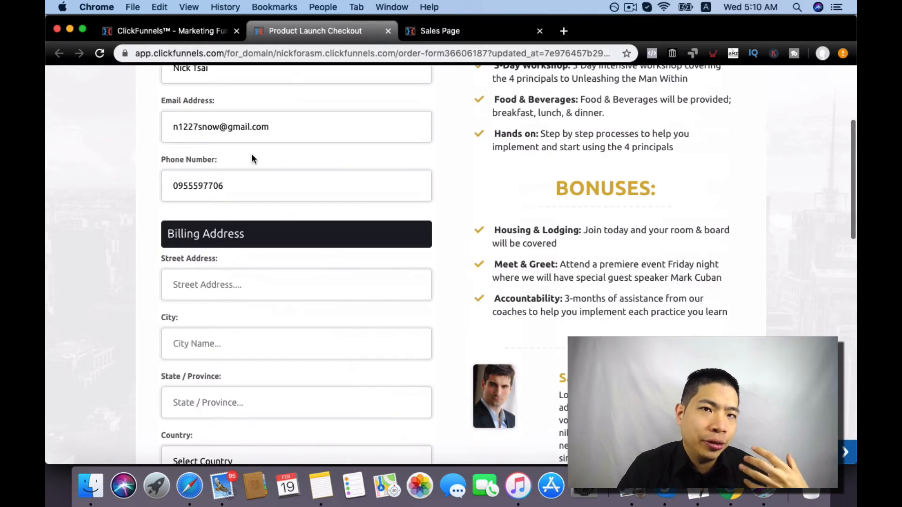
# - Preview the upsell step's page and examine its one-time offer, the add-on button and the decline link
pyautogui.click(176, 33)
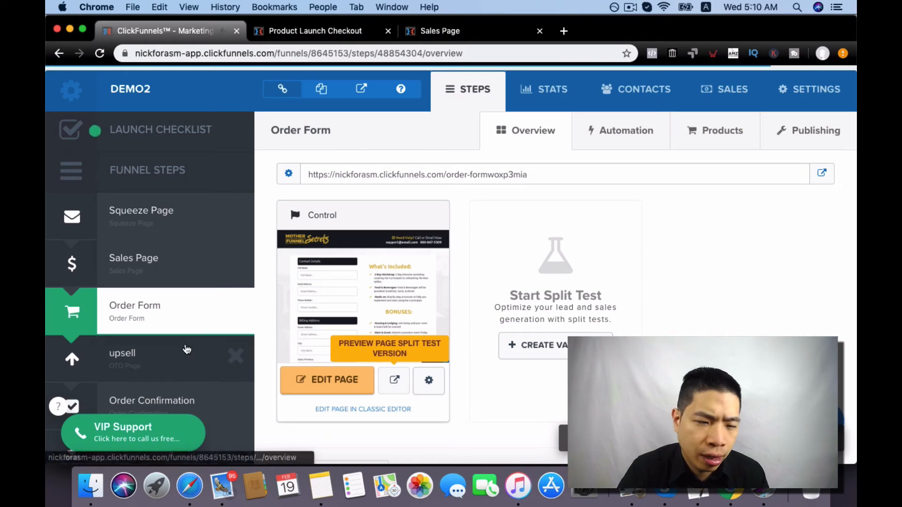
pyautogui.click(187, 349)
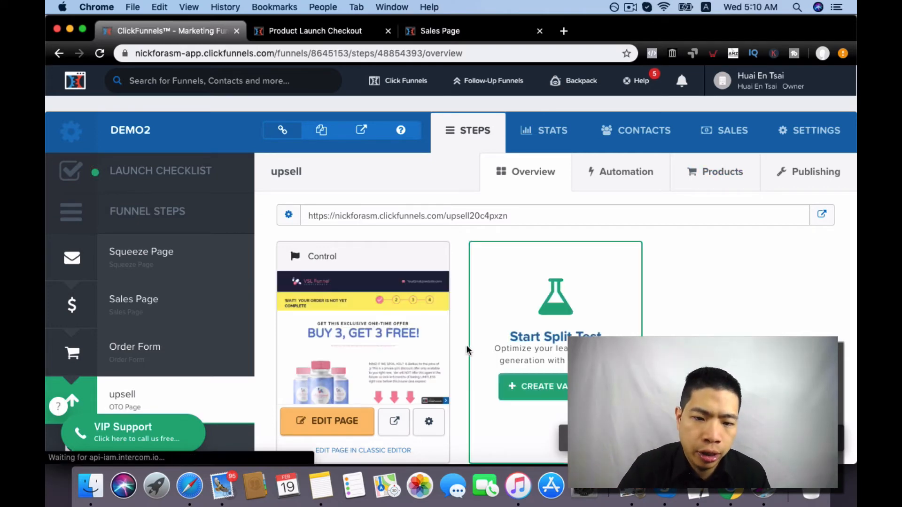
pyautogui.click(400, 423)
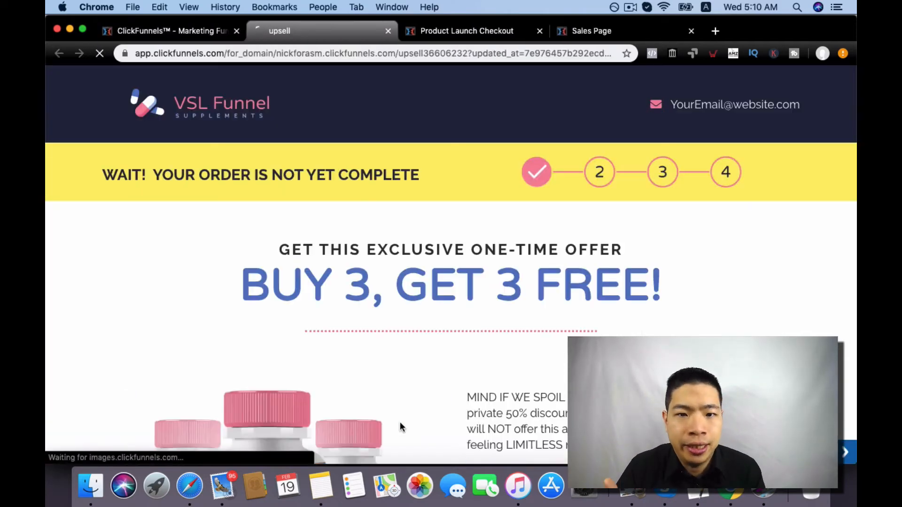
pyautogui.scroll(-8, 399, 426)
pyautogui.scroll(3, 571, 216)
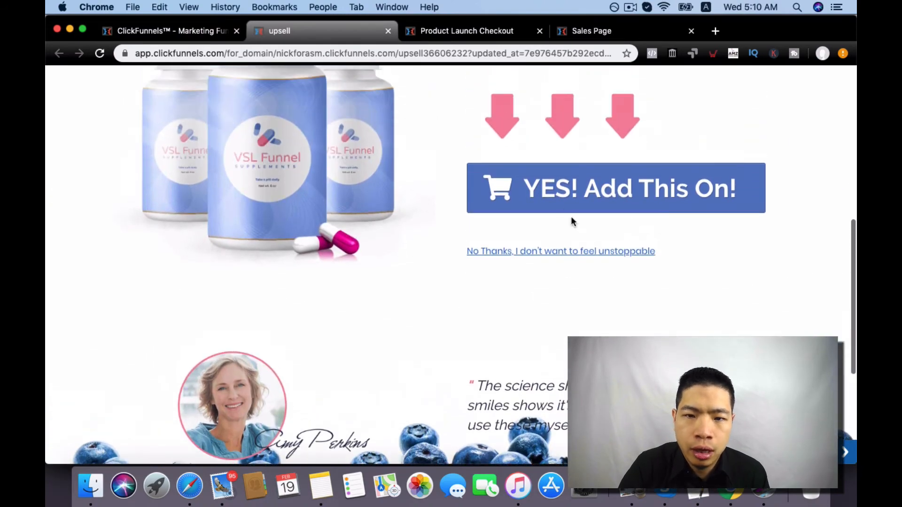
pyautogui.scroll(2, 561, 205)
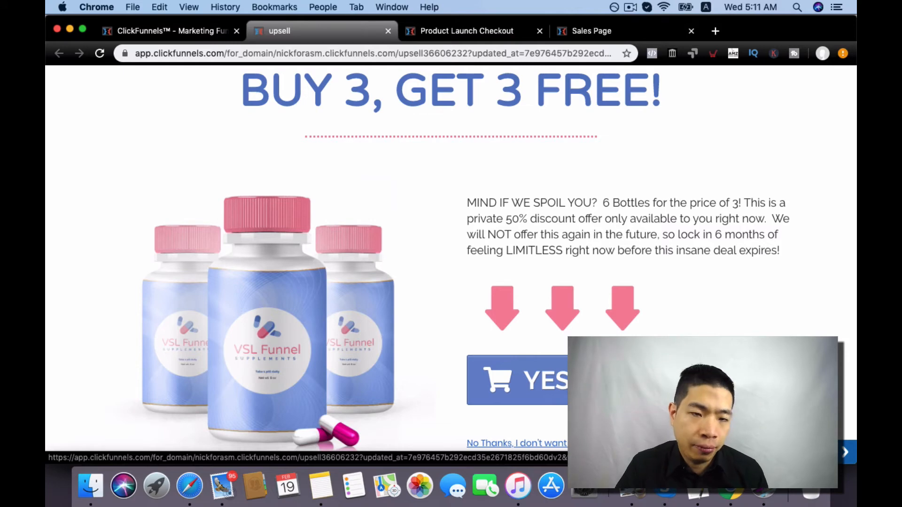
# - Start a product for the upsell step and save its payment options with the Stripe integration and One-Time type
pyautogui.click(169, 30)
pyautogui.scroll(-2, 363, 246)
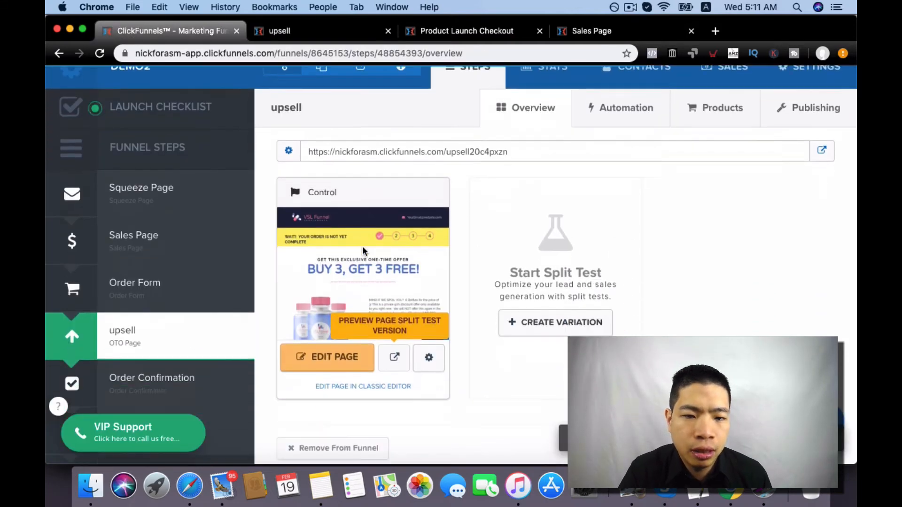
pyautogui.click(712, 108)
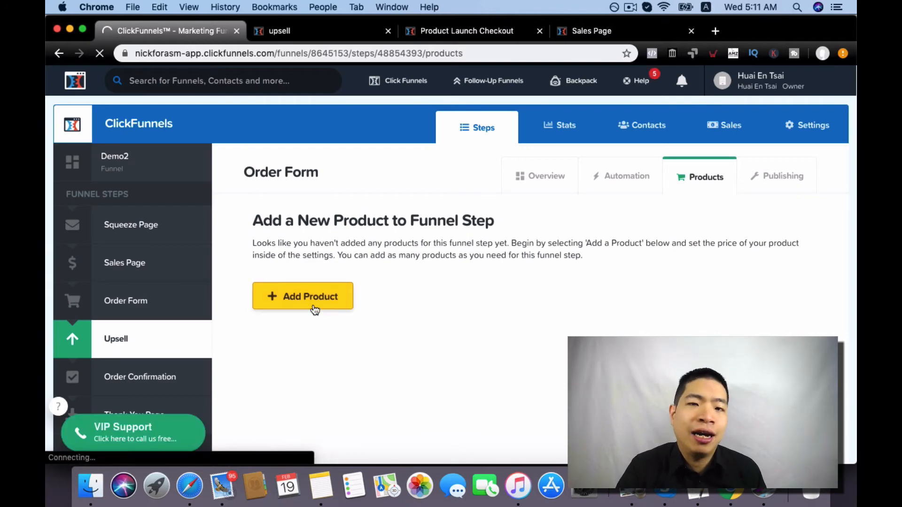
pyautogui.click(313, 303)
pyautogui.click(402, 332)
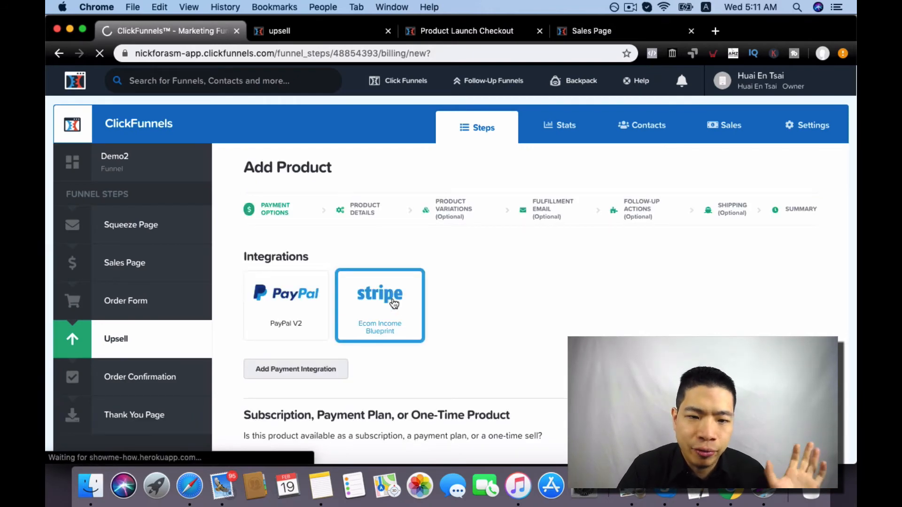
pyautogui.scroll(-6, 395, 301)
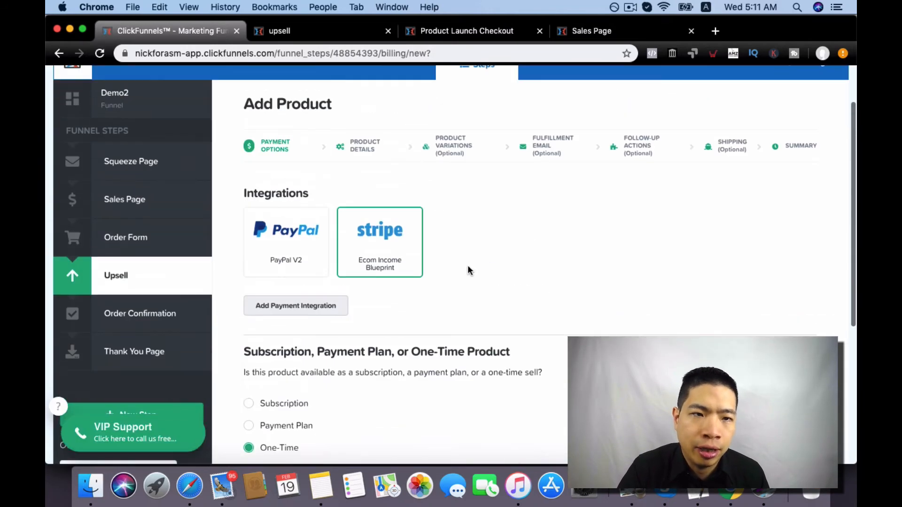
pyautogui.scroll(-6, 666, 282)
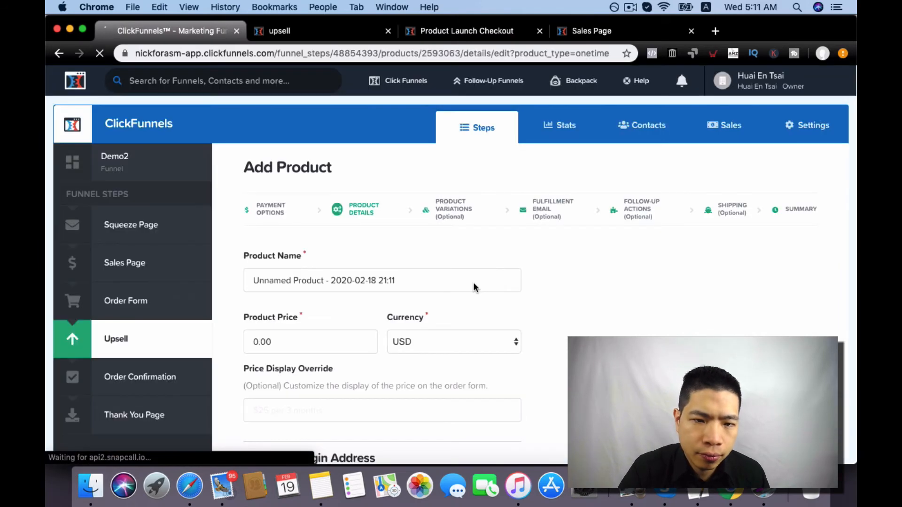
# - Name the product "upsell" and set its price to 37, keeping USD as the currency
pyautogui.click(394, 283)
pyautogui.press('super+a')
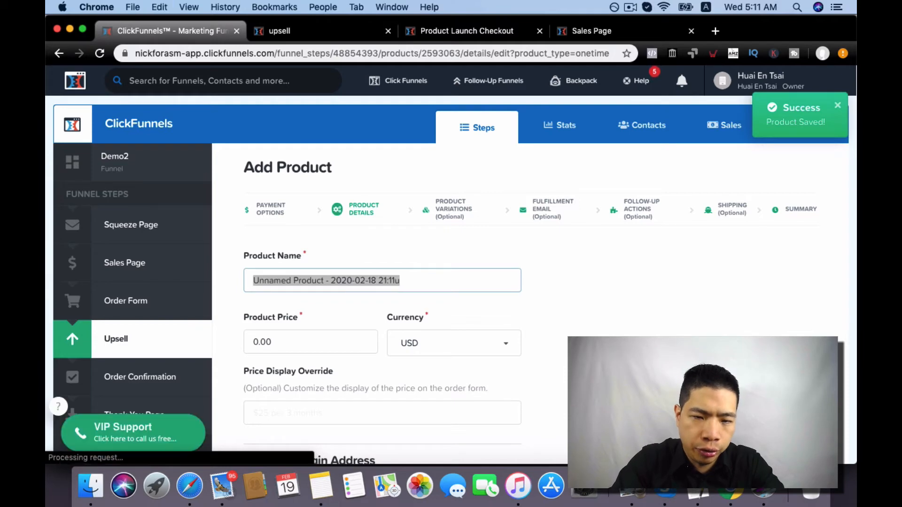
pyautogui.write('upsell')
pyautogui.press('Tab')
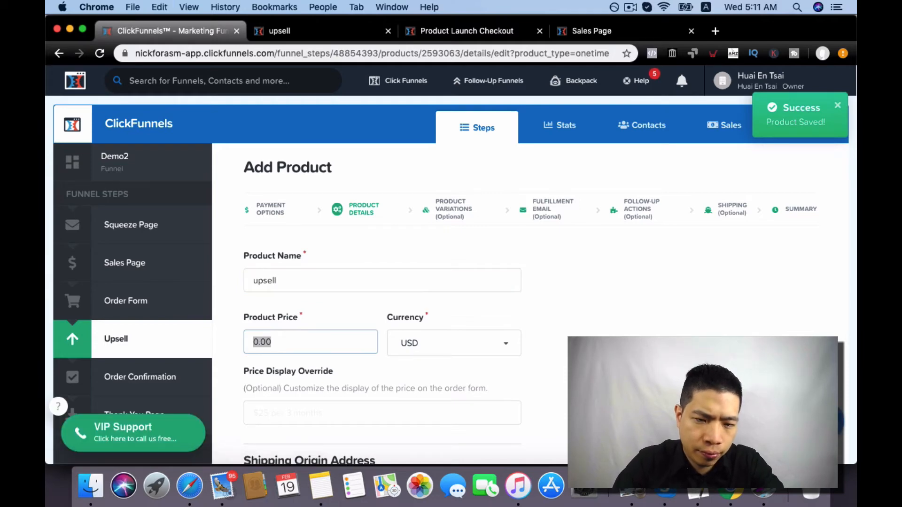
pyautogui.write('37')
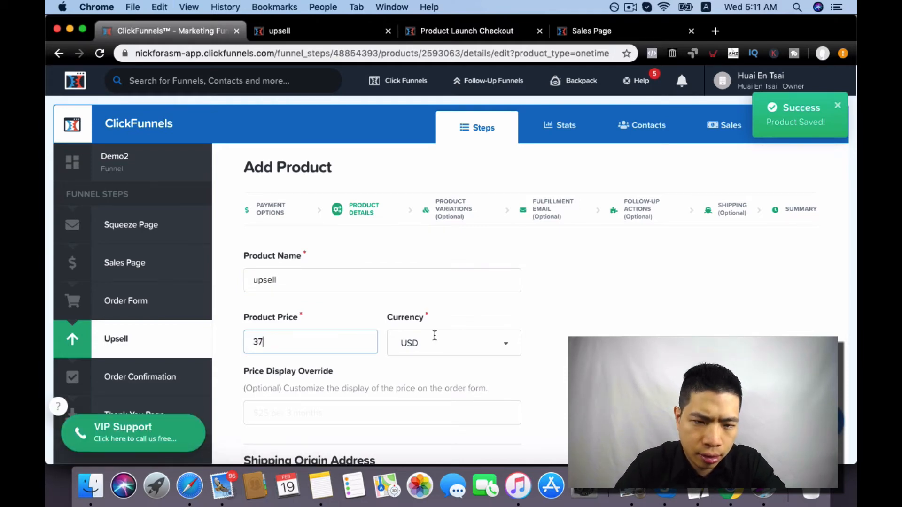
# - Save the upsell product and close it, leaving the bump, inventory limit and product variations off
pyautogui.scroll(-15, 477, 329)
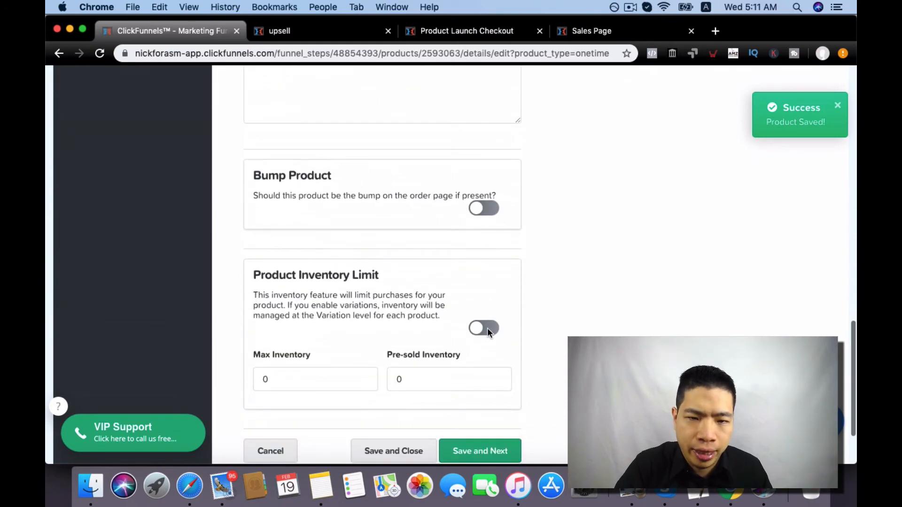
pyautogui.scroll(-2, 487, 328)
pyautogui.click(507, 360)
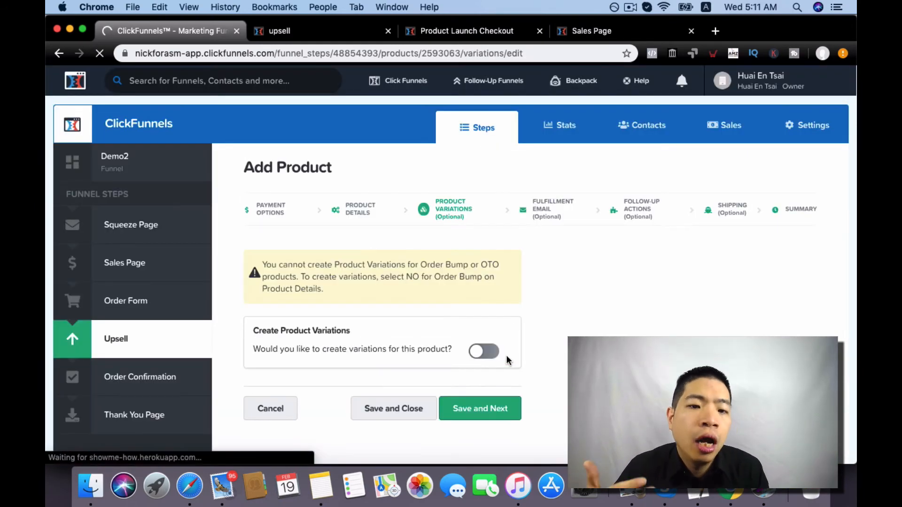
pyautogui.click(417, 411)
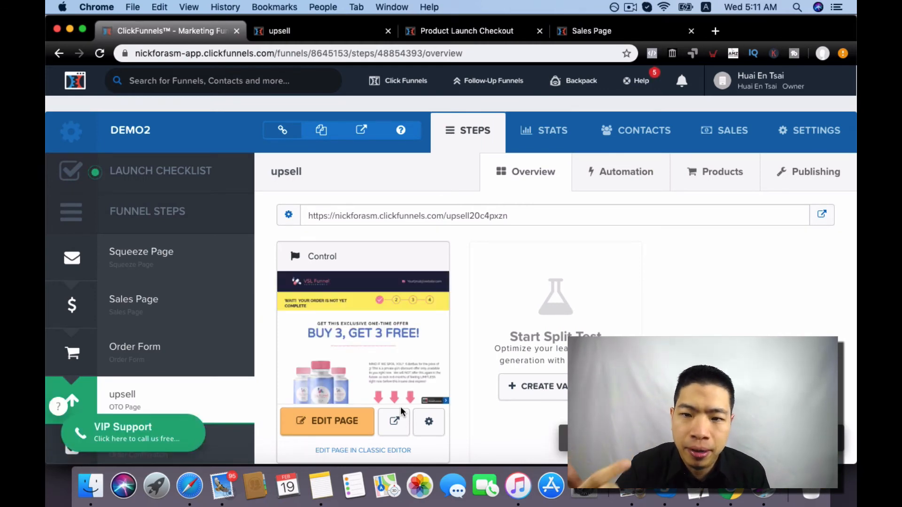
# - Start a second product for the upsell step and save its payment options with Stripe and the Payment Plan type
pyautogui.click(713, 192)
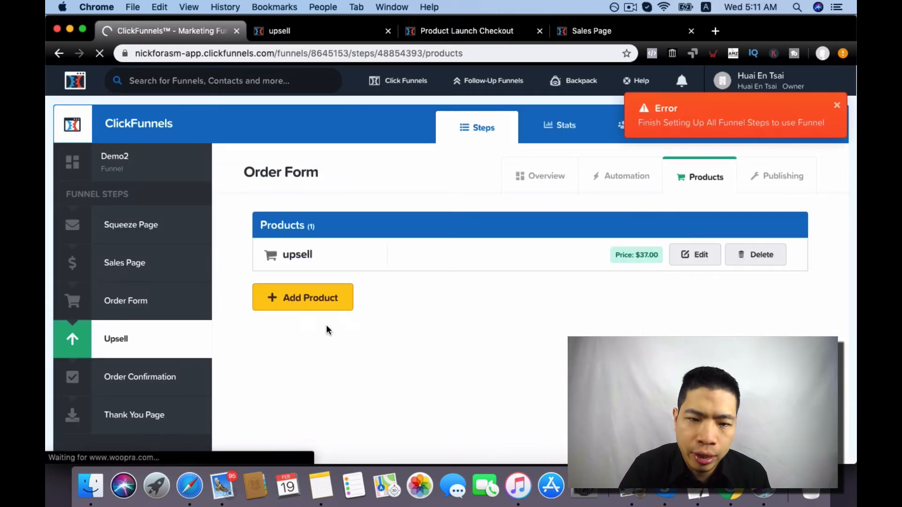
pyautogui.click(306, 312)
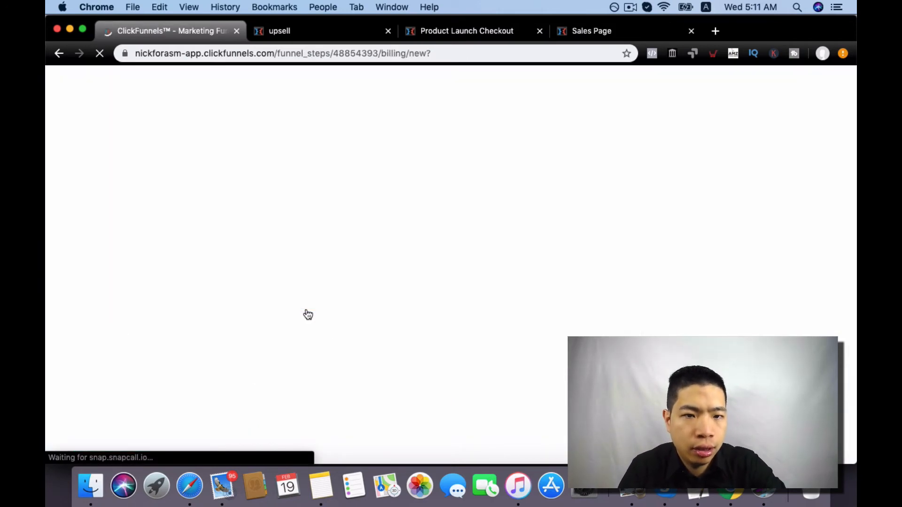
pyautogui.click(387, 296)
pyautogui.scroll(-4, 387, 295)
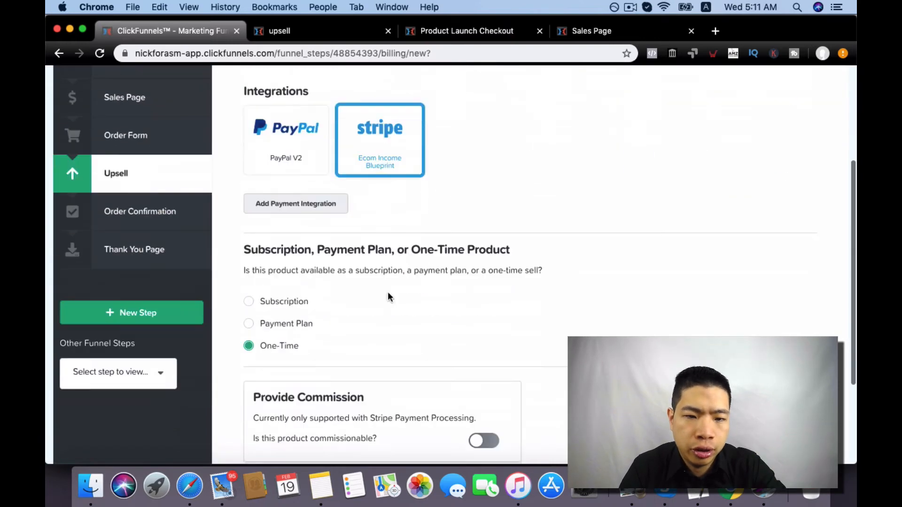
pyautogui.scroll(-2, 388, 293)
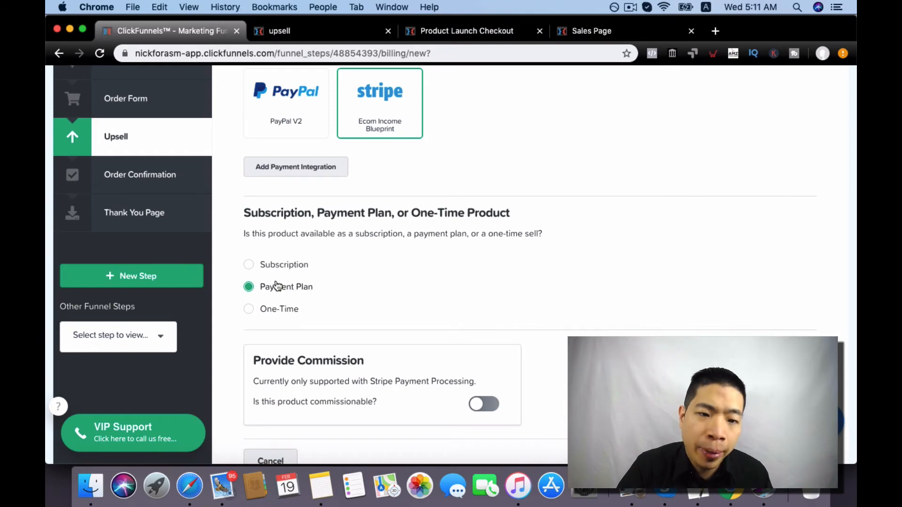
pyautogui.scroll(-3, 432, 291)
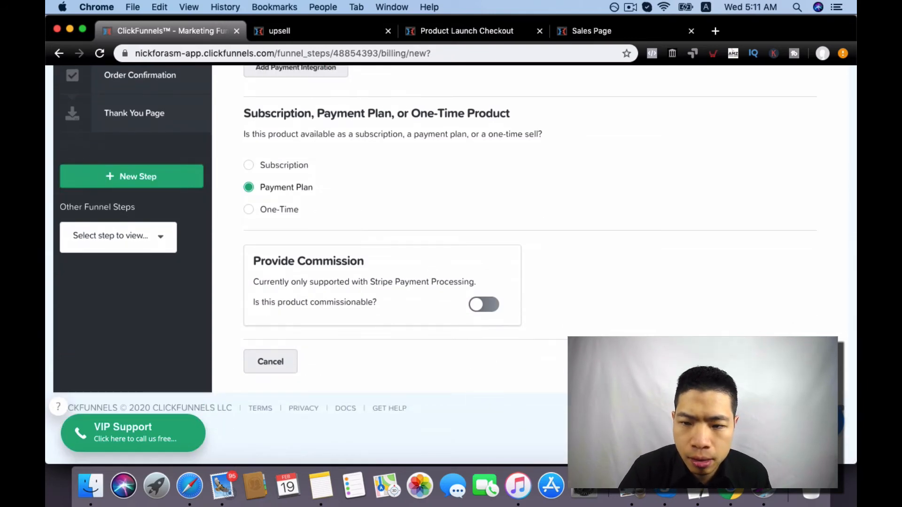
pyautogui.click(778, 362)
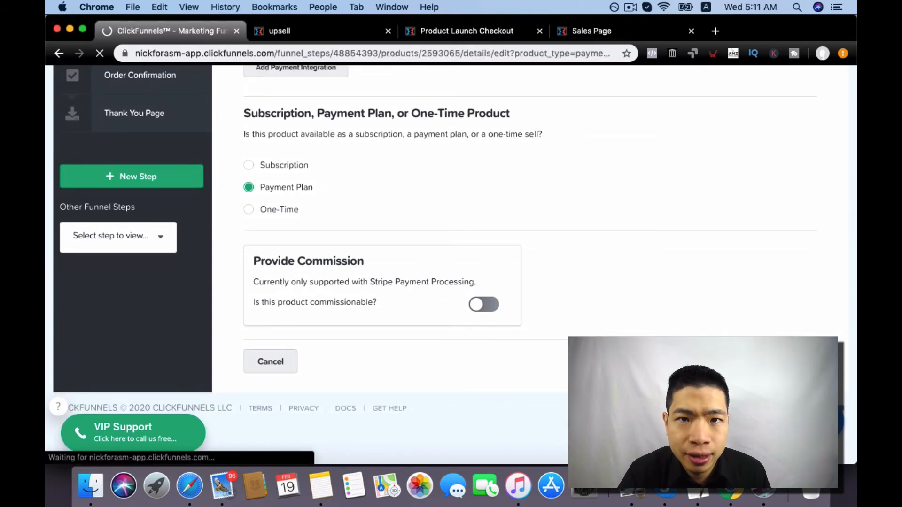
# - Name the payment plan product "2 payment of $27"
pyautogui.scroll(4, 684, 283)
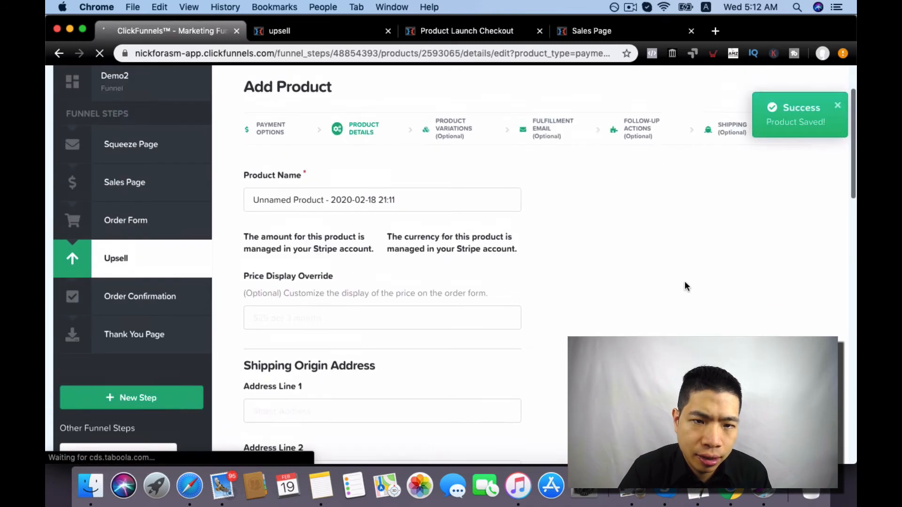
pyautogui.click(504, 228)
pyautogui.press('super+a')
pyautogui.write('2 pay')
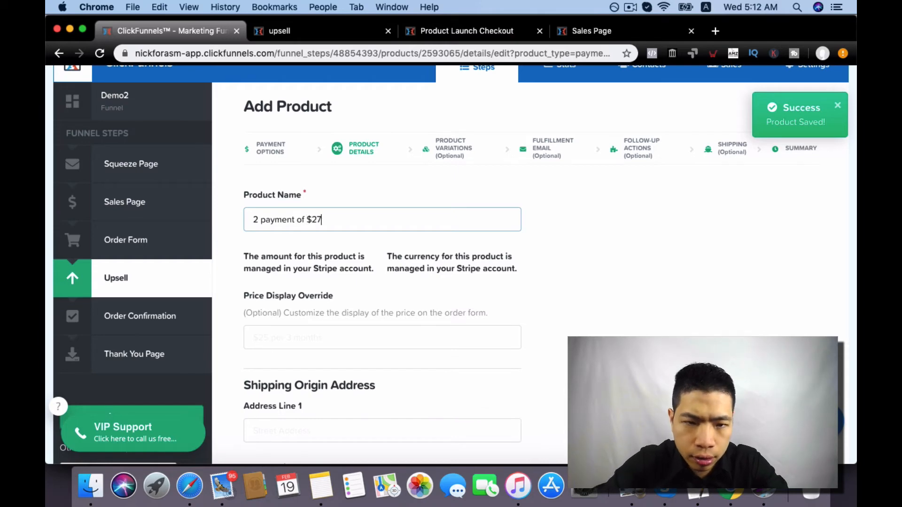
# - Assign the affiliate bootcamp free trial plan as the product's Stripe plan
pyautogui.scroll(-15, 582, 245)
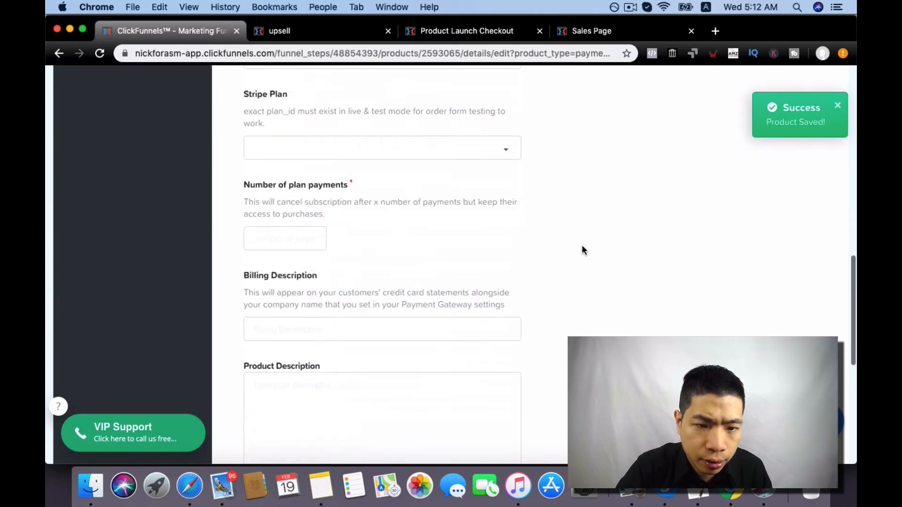
pyautogui.scroll(-8, 582, 250)
pyautogui.scroll(12, 582, 250)
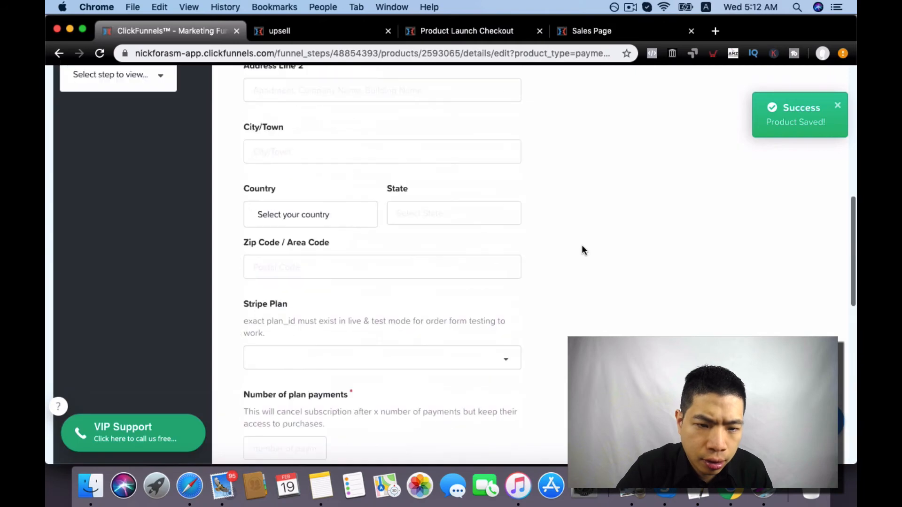
pyautogui.scroll(-3, 582, 250)
pyautogui.click(500, 240)
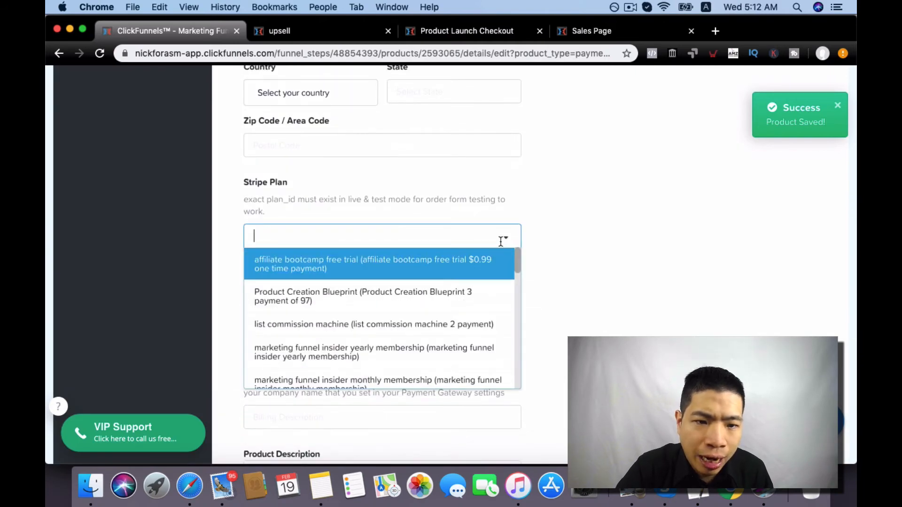
pyautogui.click(467, 261)
pyautogui.scroll(3, 539, 266)
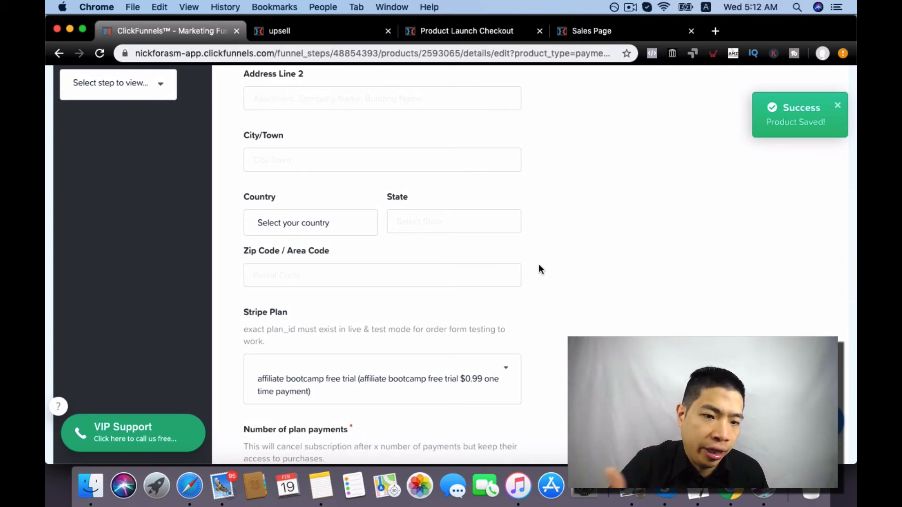
# - Set the number of plan payments to 2
pyautogui.scroll(-5, 540, 269)
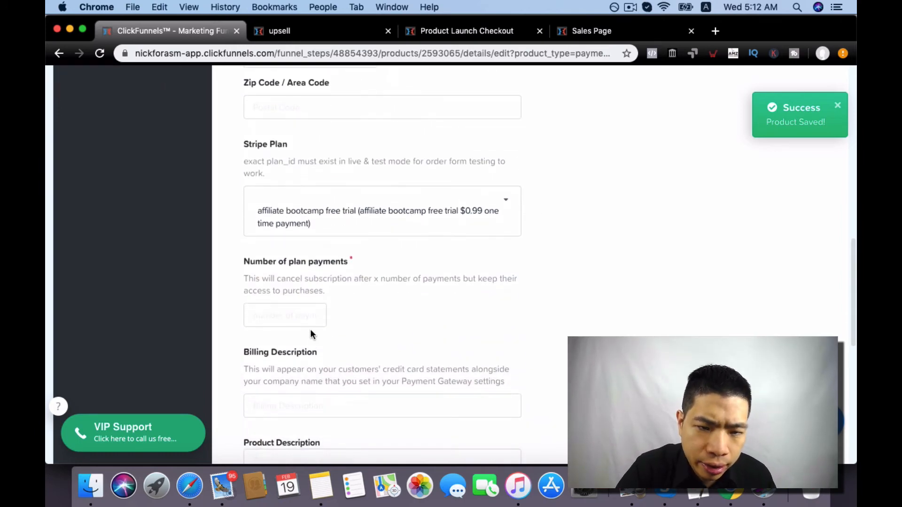
pyautogui.click(294, 316)
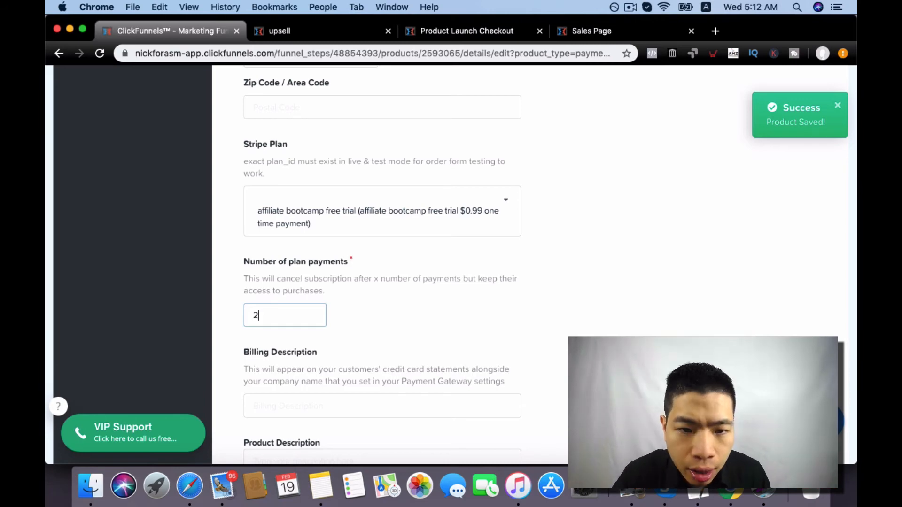
pyautogui.scroll(-1, 400, 323)
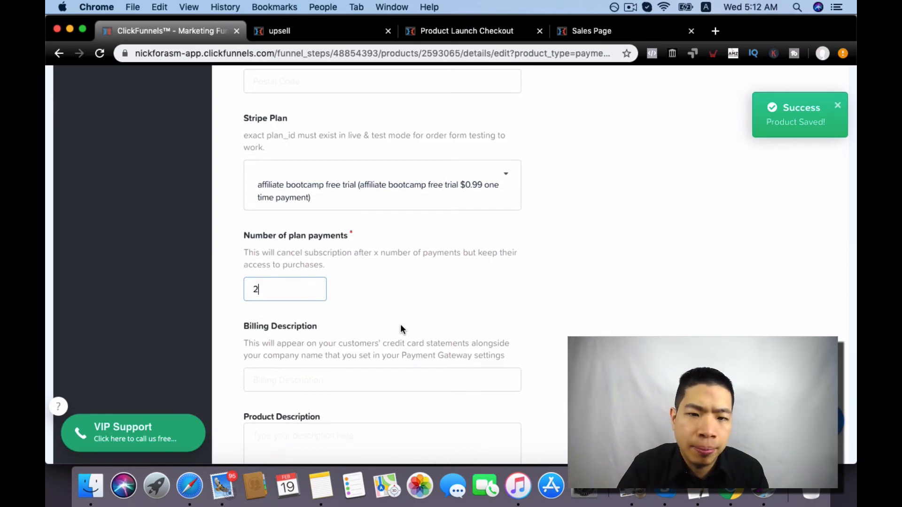
# - Set the Stripe plan to Product Creation Blueprint with 3 payments of 97, then save and close the product
pyautogui.click(427, 175)
pyautogui.click(392, 258)
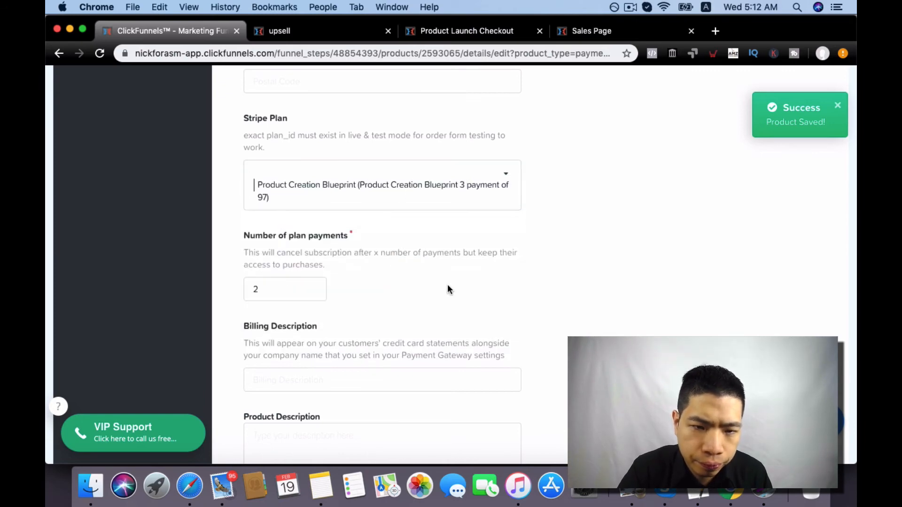
pyautogui.scroll(-5, 469, 296)
pyautogui.scroll(-10, 469, 298)
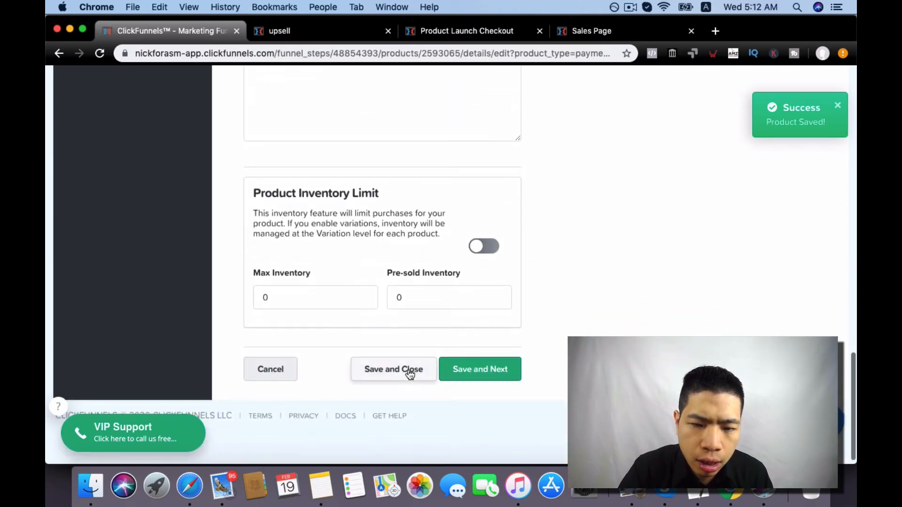
pyautogui.click(408, 370)
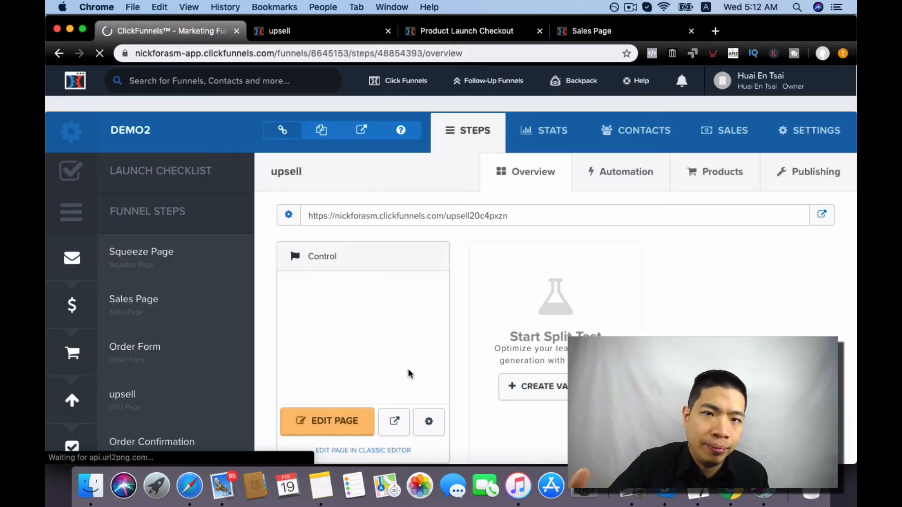
# - Open the upsell page for editing and bring up the action choices of the "YES! Add This On!" button
pyautogui.click(308, 428)
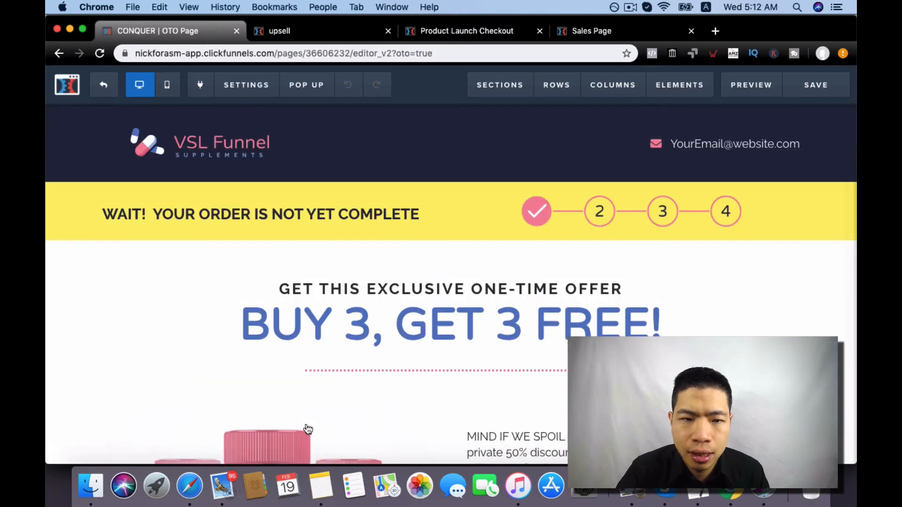
pyautogui.scroll(-8, 308, 429)
pyautogui.scroll(10, 307, 429)
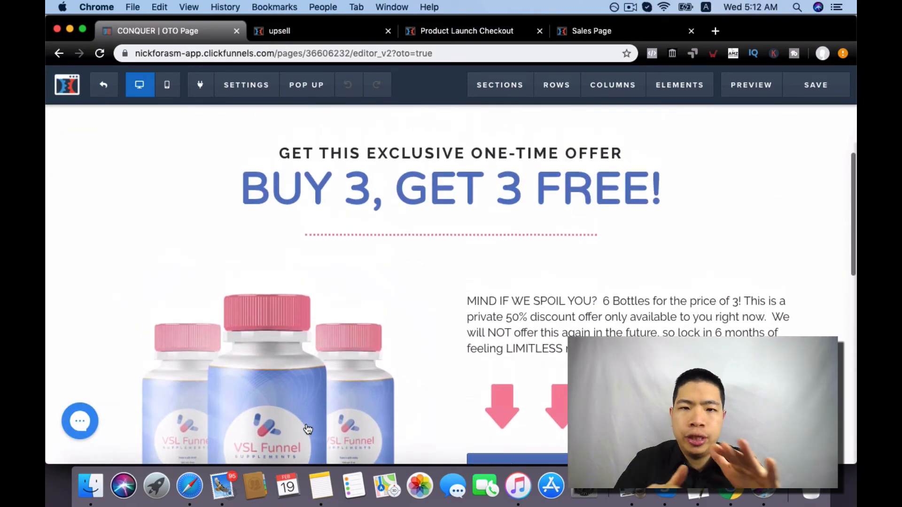
pyautogui.scroll(-8, 307, 429)
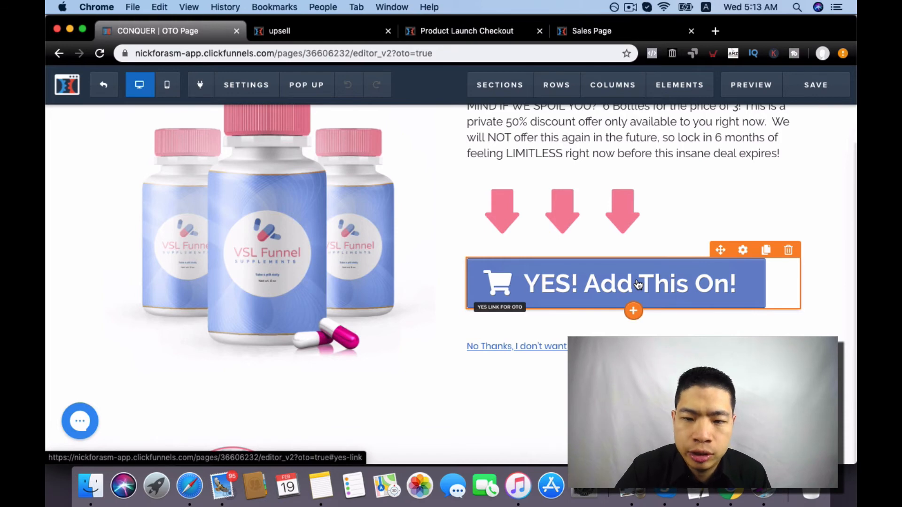
pyautogui.click(638, 284)
pyautogui.click(743, 225)
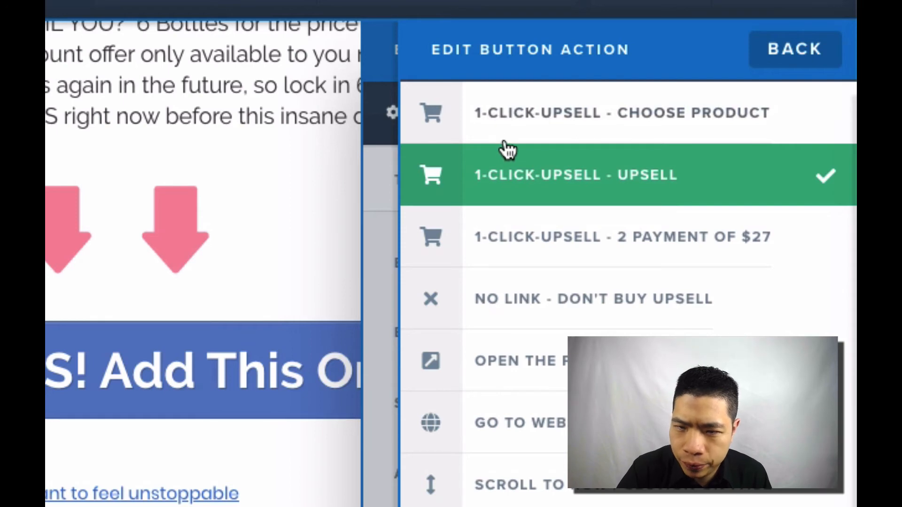
# - Look at the products offered under Choose Product and assign 1-Click-Upsell - Upsell as the "YES! Add This On!" button's action
pyautogui.click(499, 123)
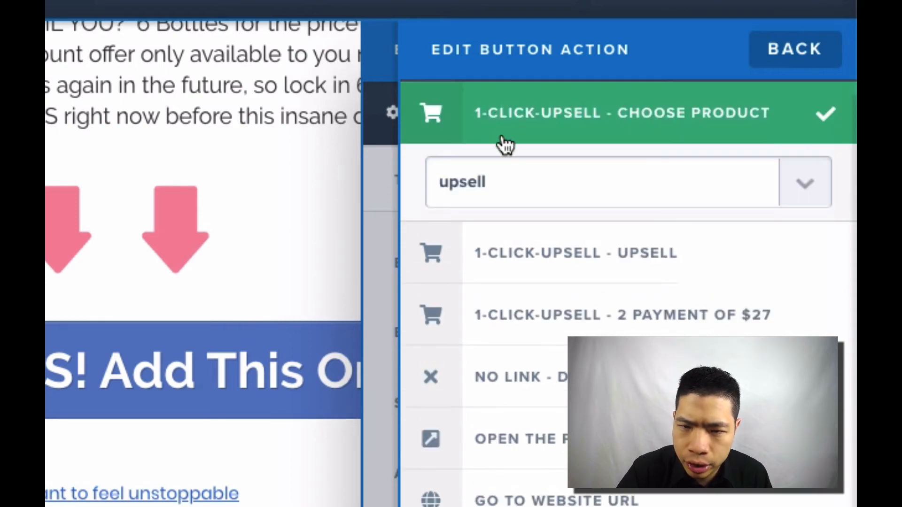
pyautogui.click(533, 270)
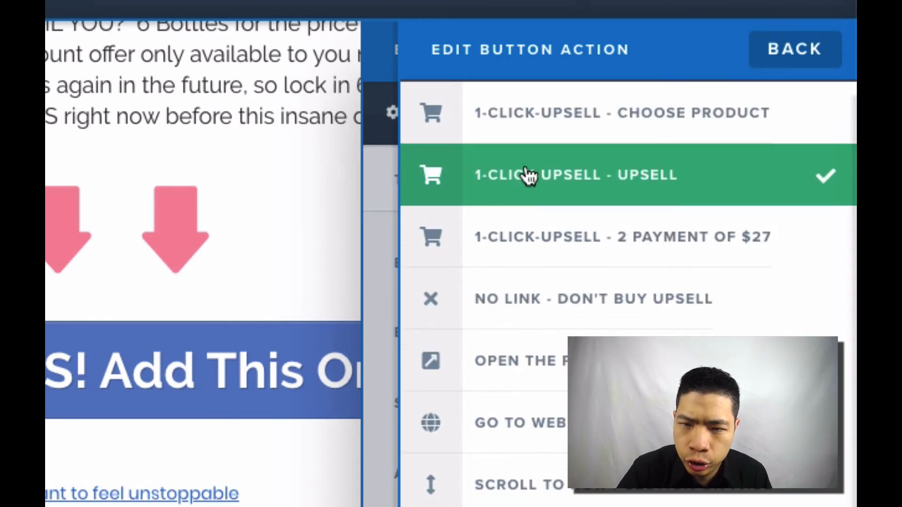
pyautogui.click(545, 123)
pyautogui.click(593, 191)
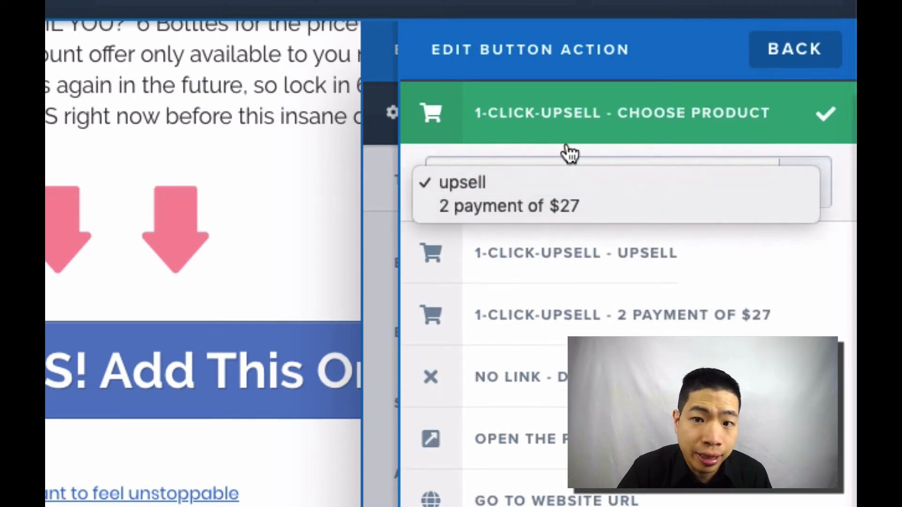
pyautogui.click(558, 133)
pyautogui.click(535, 195)
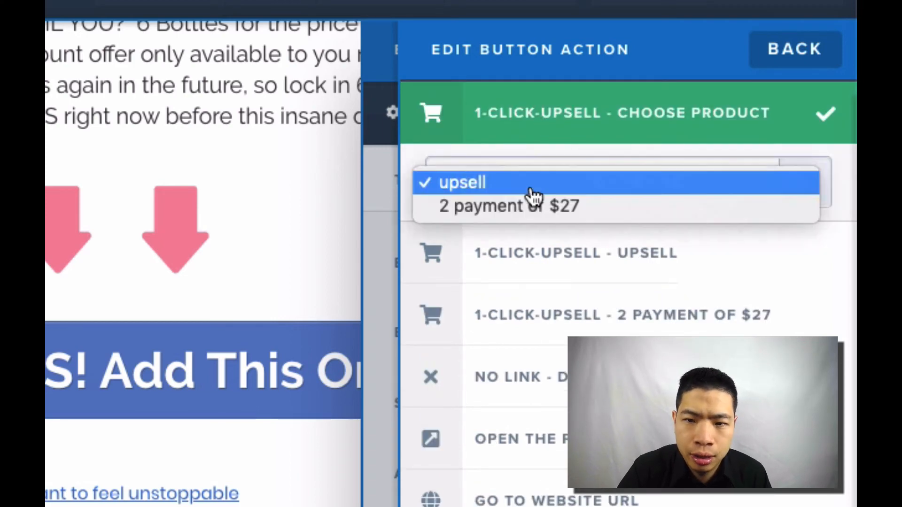
pyautogui.click(522, 155)
pyautogui.click(558, 249)
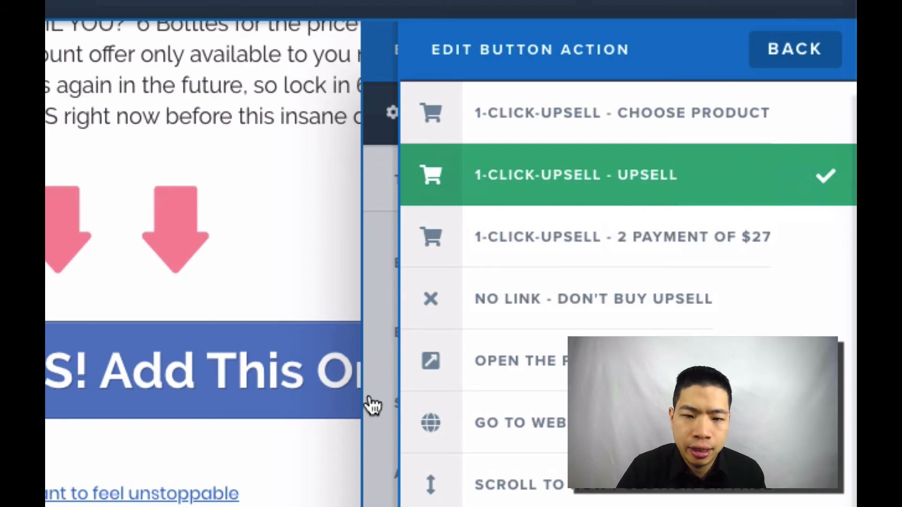
pyautogui.click(202, 317)
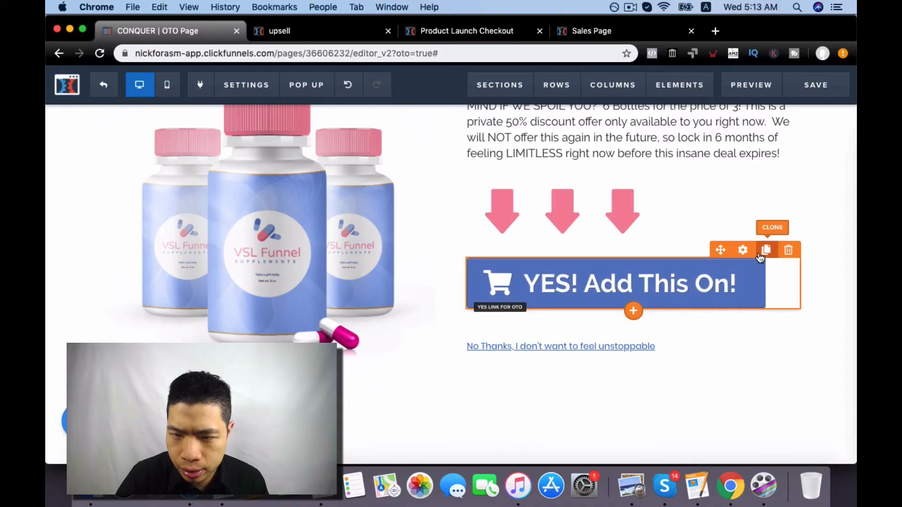
# - Clone the "YES! Add This On!" button and give the copy the text "Pay with Payment Plan" with sub text "2 payment of $97"
pyautogui.click(759, 256)
pyautogui.click(700, 342)
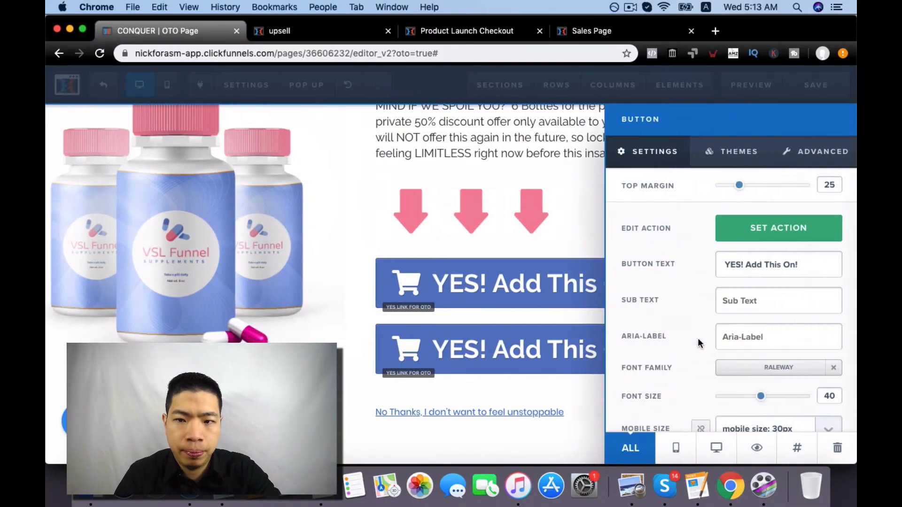
pyautogui.press('super+a')
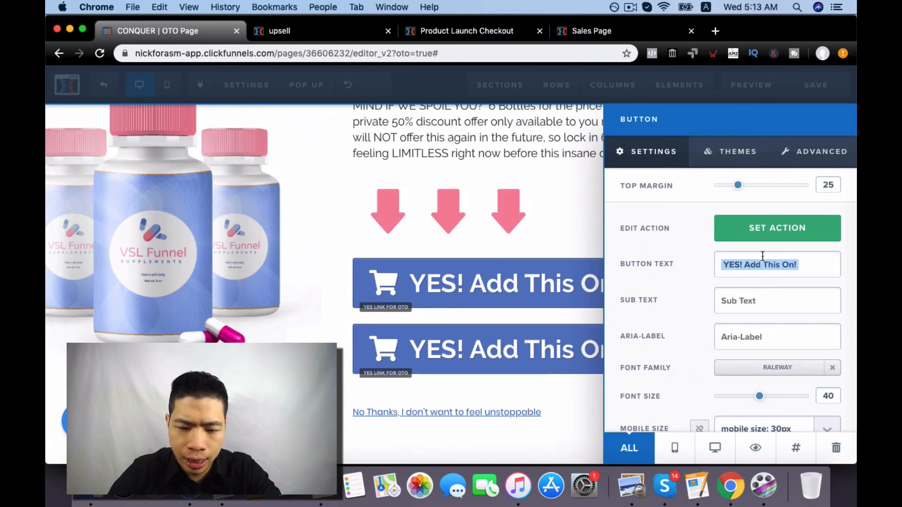
pyautogui.write('Pay wt')
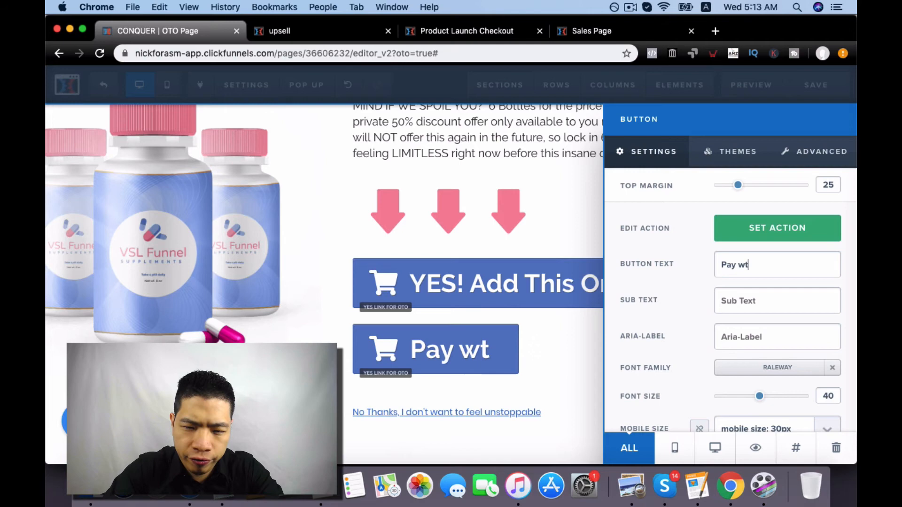
pyautogui.press('BackSpace')
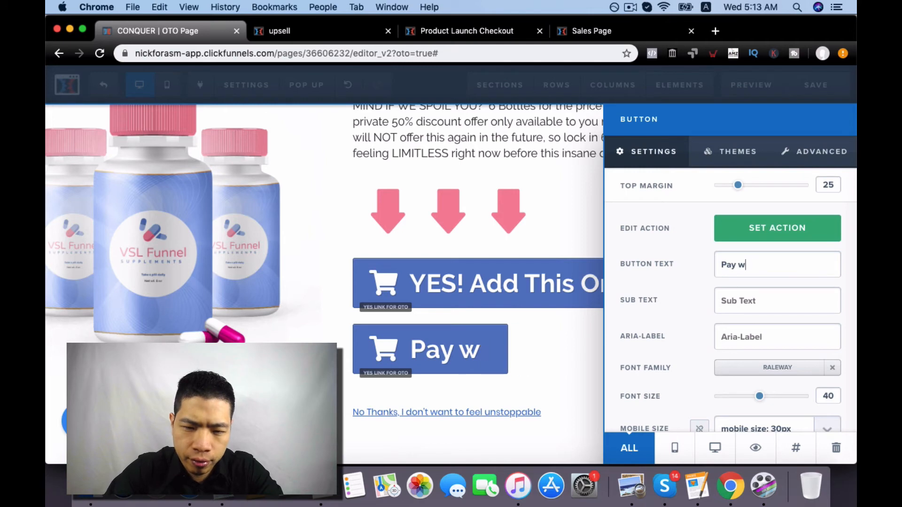
pyautogui.write('ith Paym')
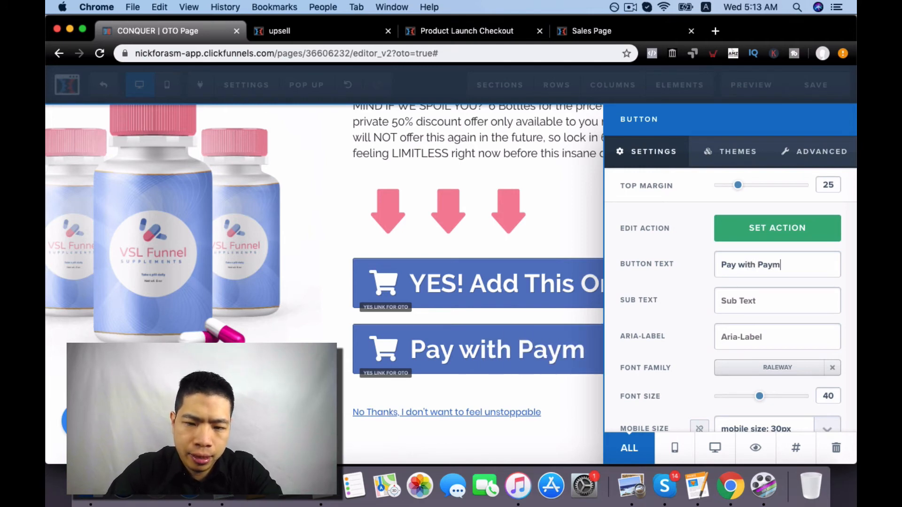
pyautogui.write('ent Plan')
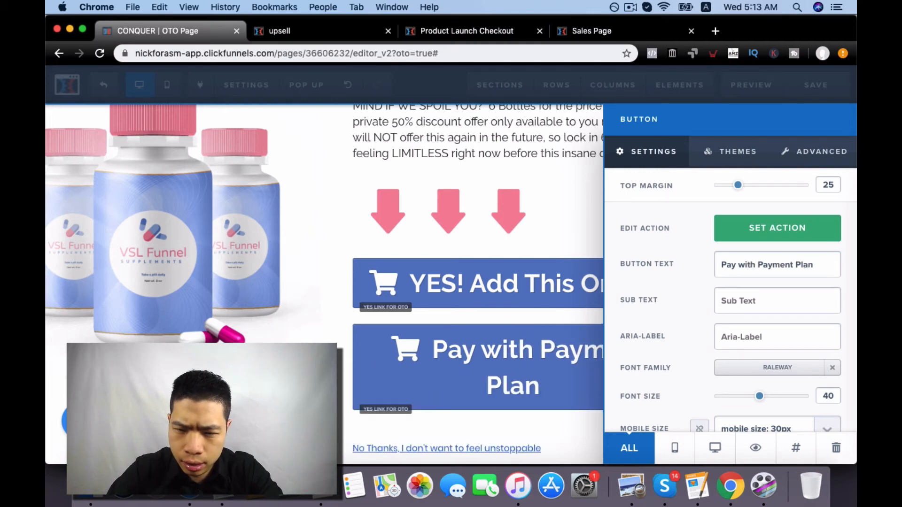
pyautogui.write('2 payment of $97')
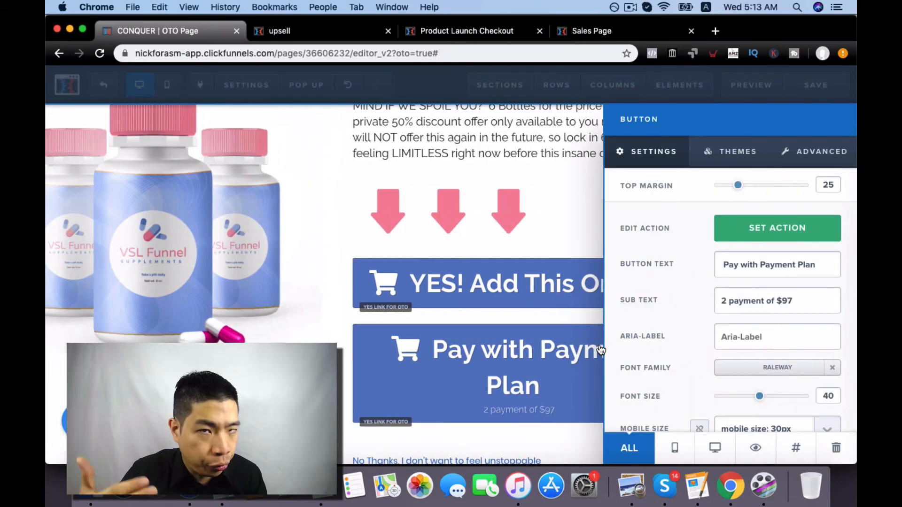
# - Set the payment plan button's action to 1-Click-Upsell - 2 payment of $27
pyautogui.click(734, 228)
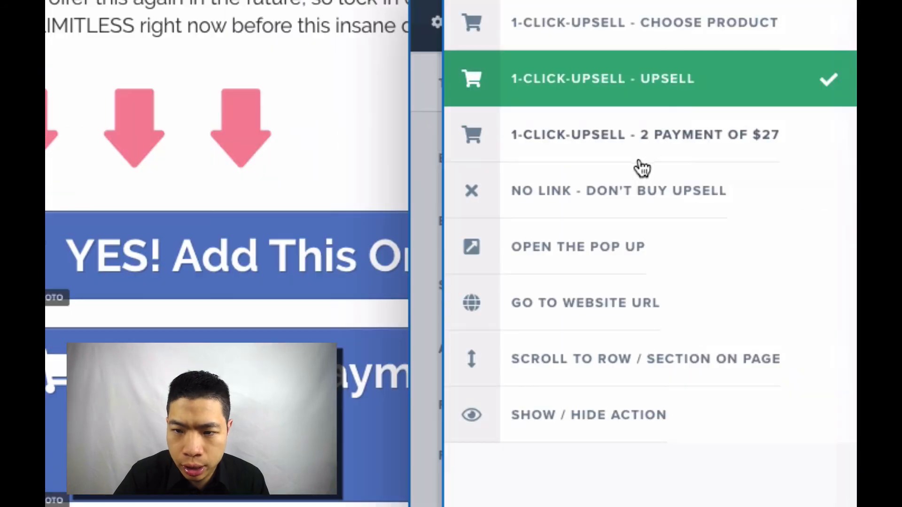
pyautogui.click(640, 154)
pyautogui.click(288, 191)
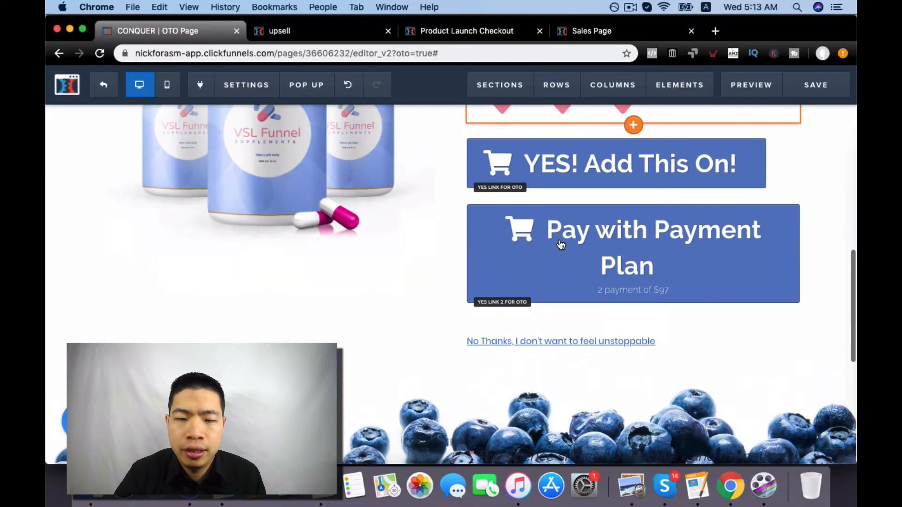
# - Review the upsell page's offer and both purchase buttons, and show its pop-up briefly before closing it
pyautogui.scroll(10, 561, 245)
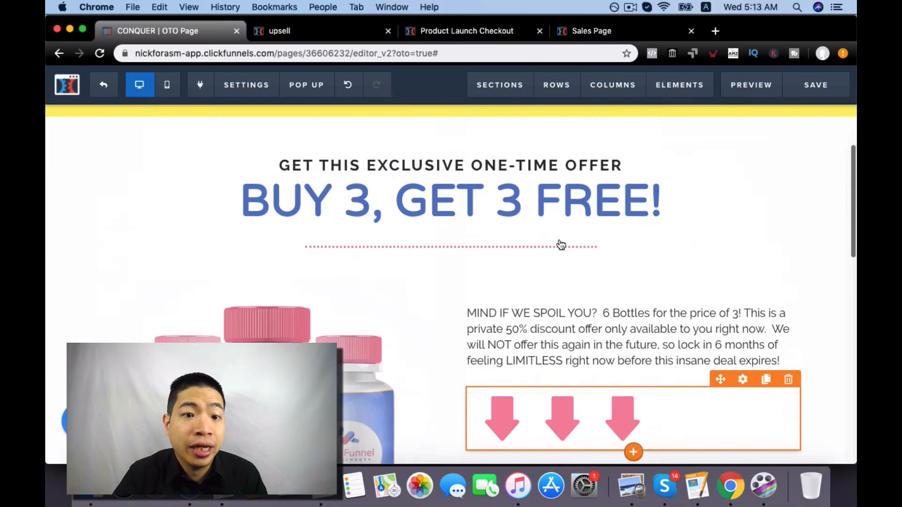
pyautogui.scroll(-8, 560, 244)
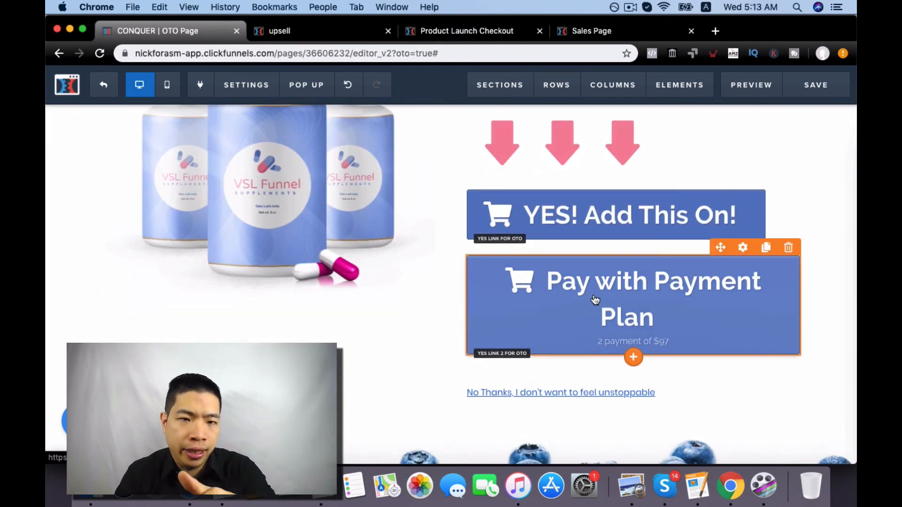
pyautogui.scroll(10, 594, 299)
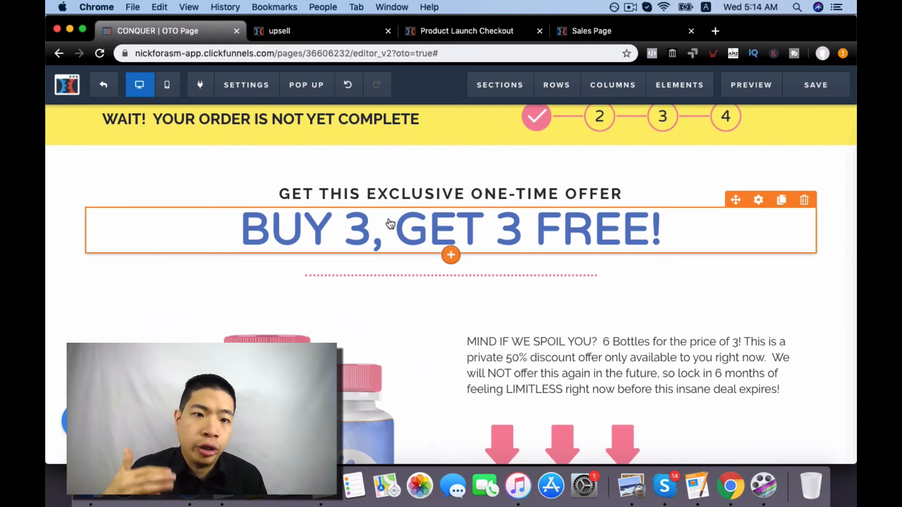
pyautogui.moveTo(306, 85)
pyautogui.click(323, 112)
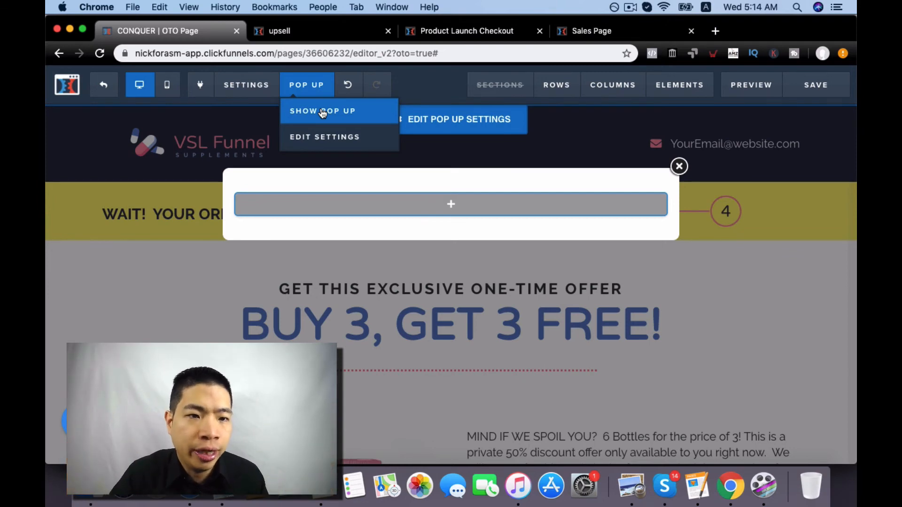
pyautogui.click(105, 163)
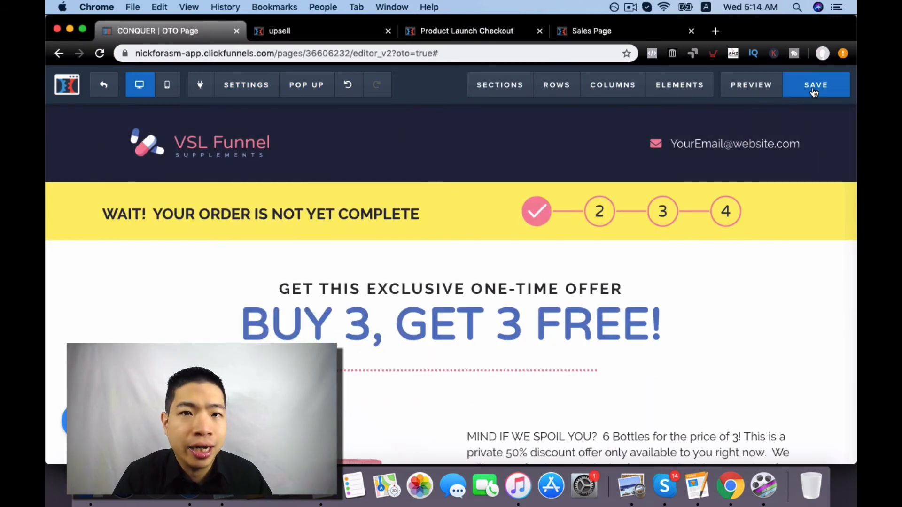
# - Save the upsell page and exit the editor
pyautogui.click(814, 90)
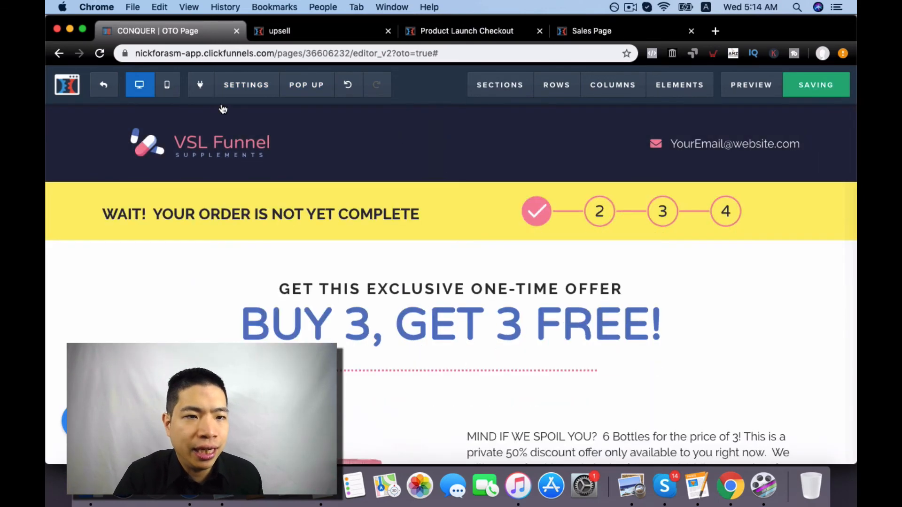
pyautogui.click(106, 94)
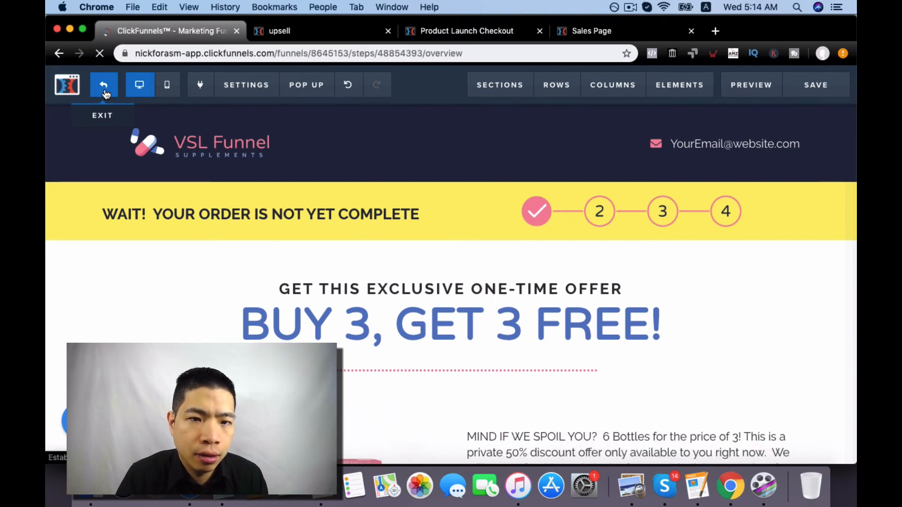
# - Open the order confirmation page for editing, examine its product receipt section and the available row layouts, and exit without adding a row
pyautogui.scroll(-5, 136, 281)
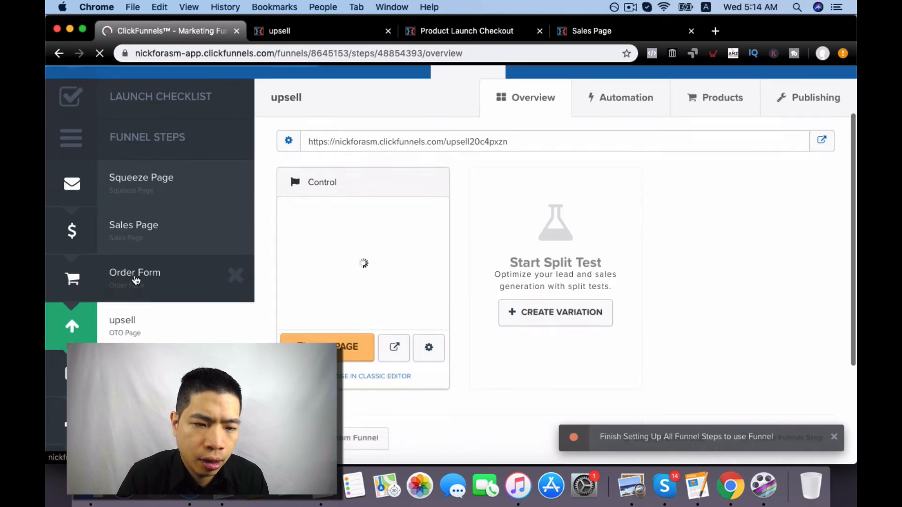
pyautogui.click(171, 312)
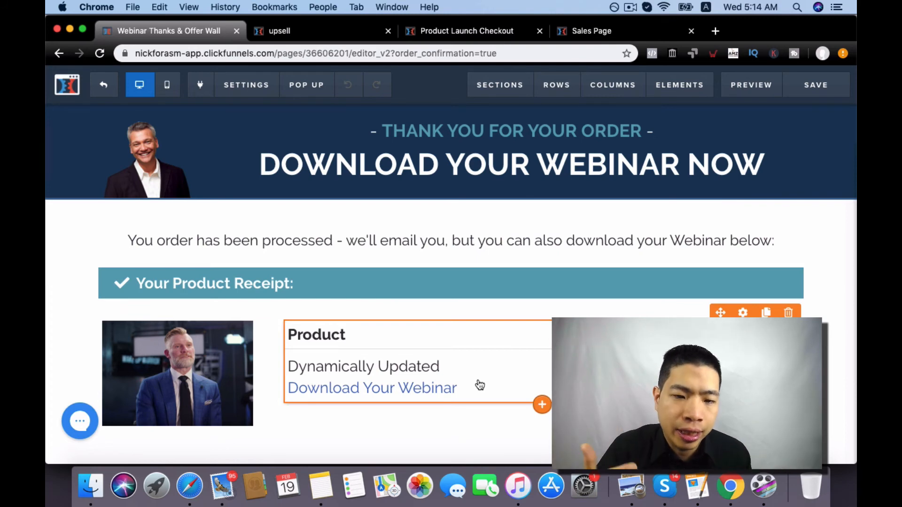
pyautogui.scroll(-2, 479, 385)
pyautogui.scroll(1, 465, 380)
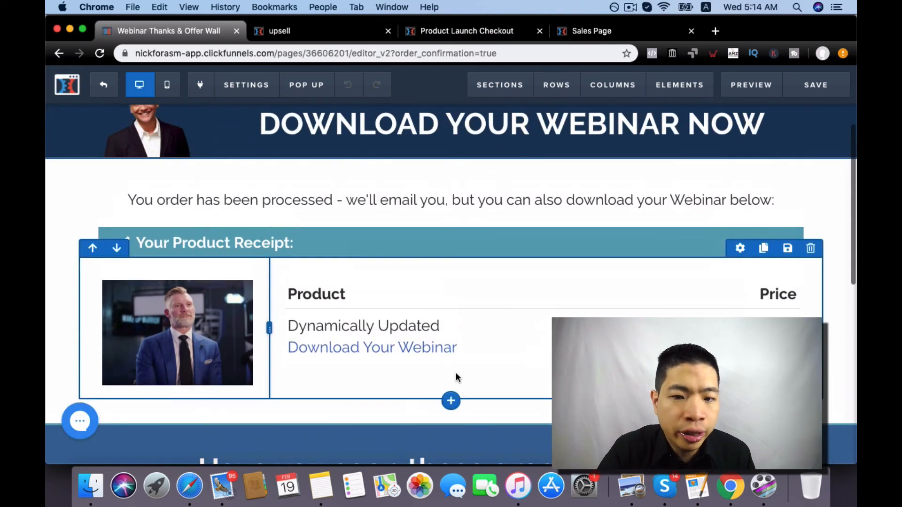
pyautogui.click(451, 402)
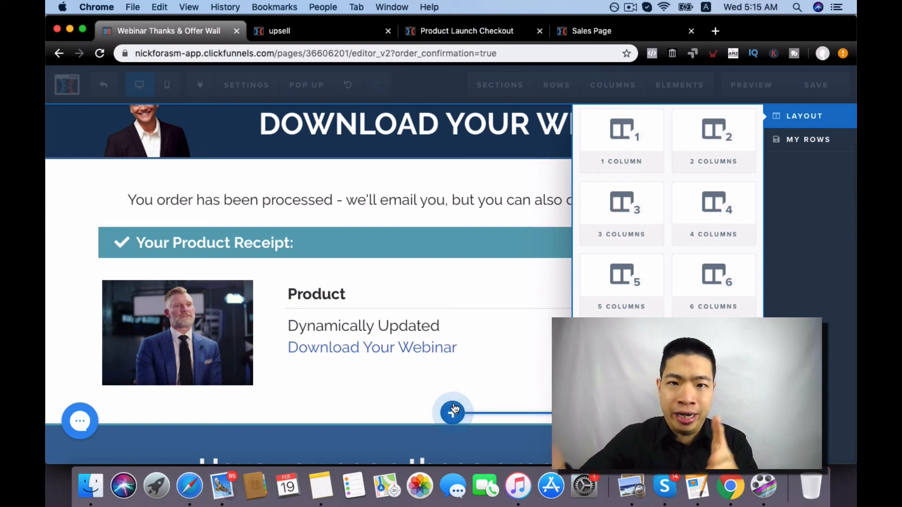
pyautogui.click(291, 183)
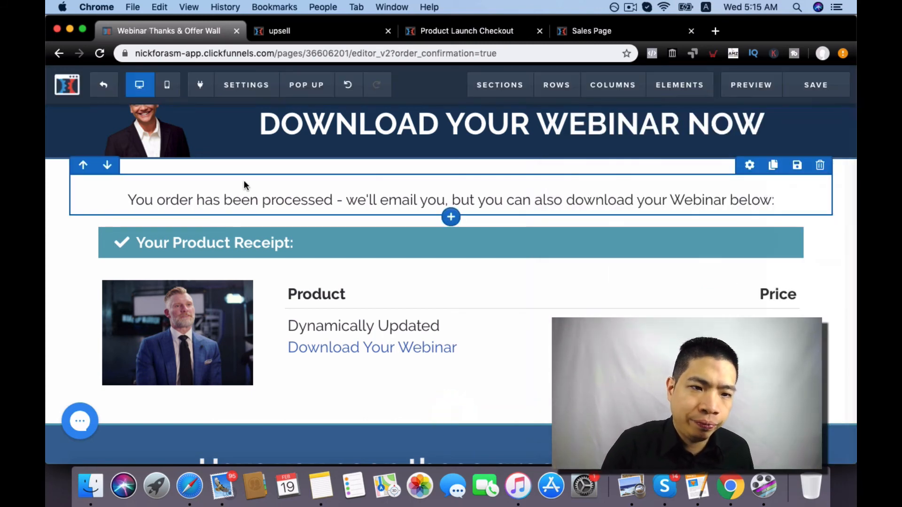
pyautogui.scroll(2, 226, 185)
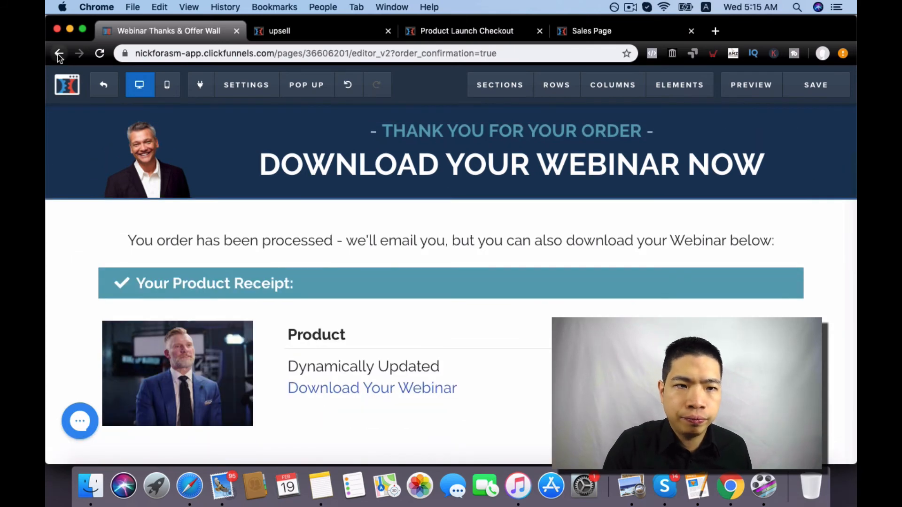
pyautogui.click(99, 85)
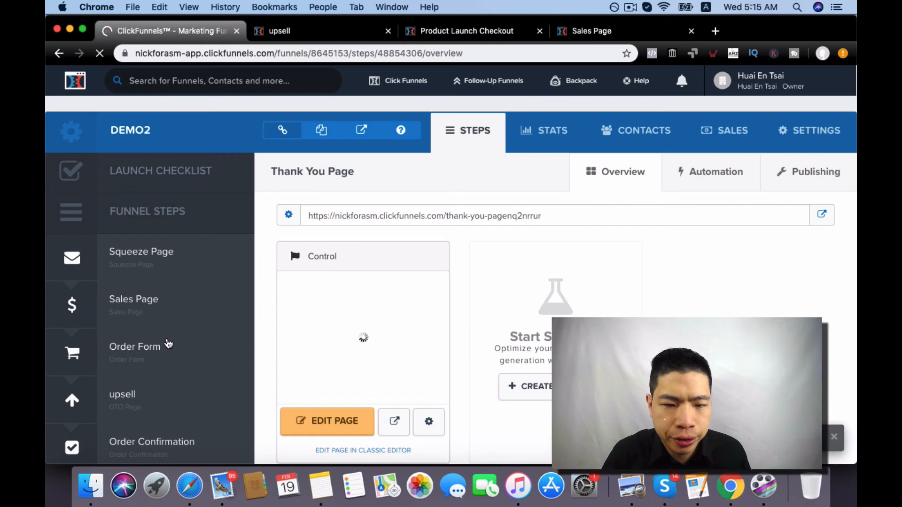
# - Open the Thank You Page for editing, examine its video download content, and return to the funnel steps
pyautogui.click(329, 426)
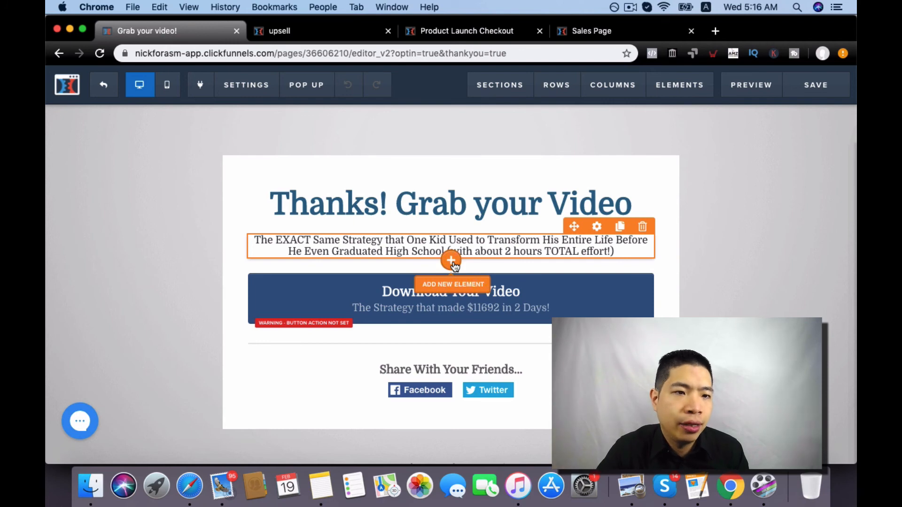
pyautogui.click(104, 86)
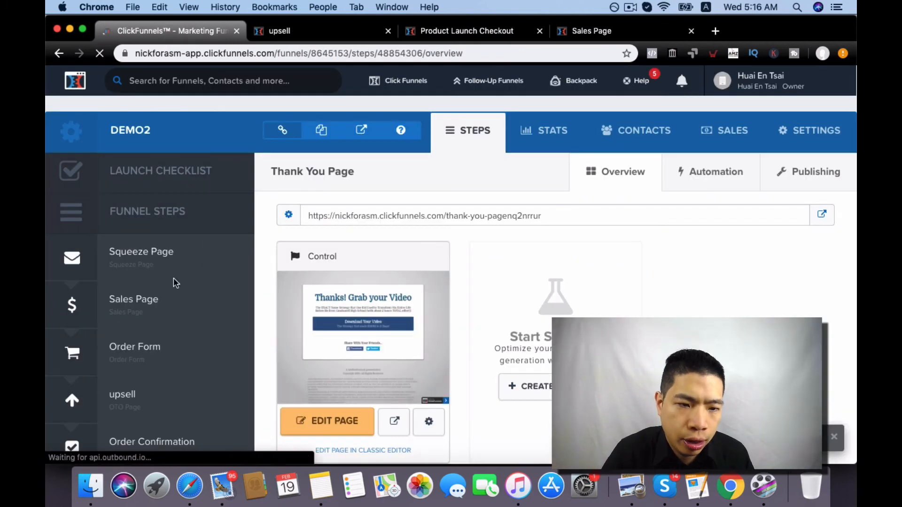
# - Open the automation settings of the Order Form funnel step
pyautogui.scroll(-1, 162, 323)
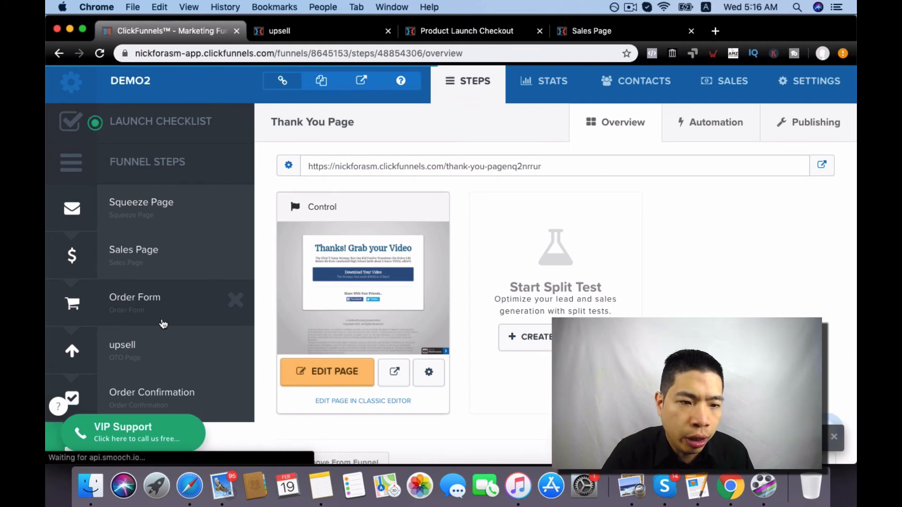
pyautogui.scroll(-1, 163, 324)
pyautogui.click(152, 274)
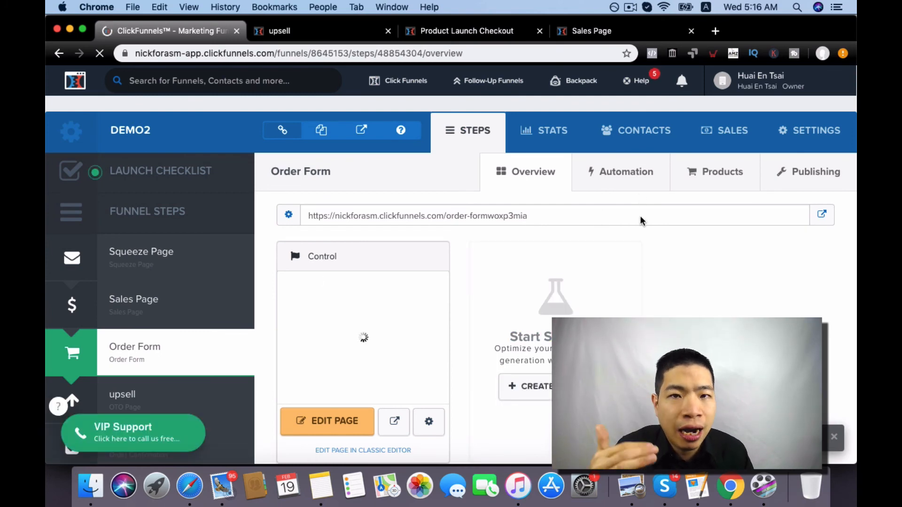
pyautogui.click(624, 185)
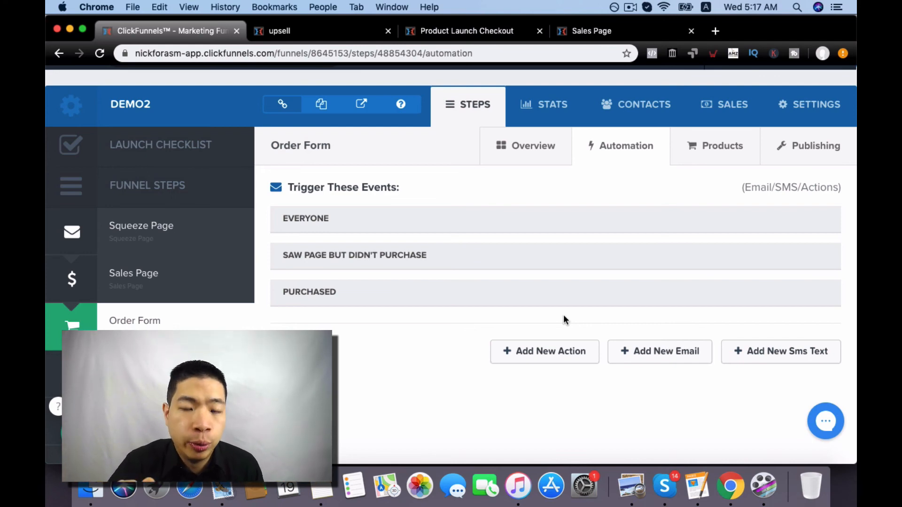
# - Start a new automation email, filling in the sender's name as From Name and the saved e-mail address as the subject
pyautogui.click(652, 354)
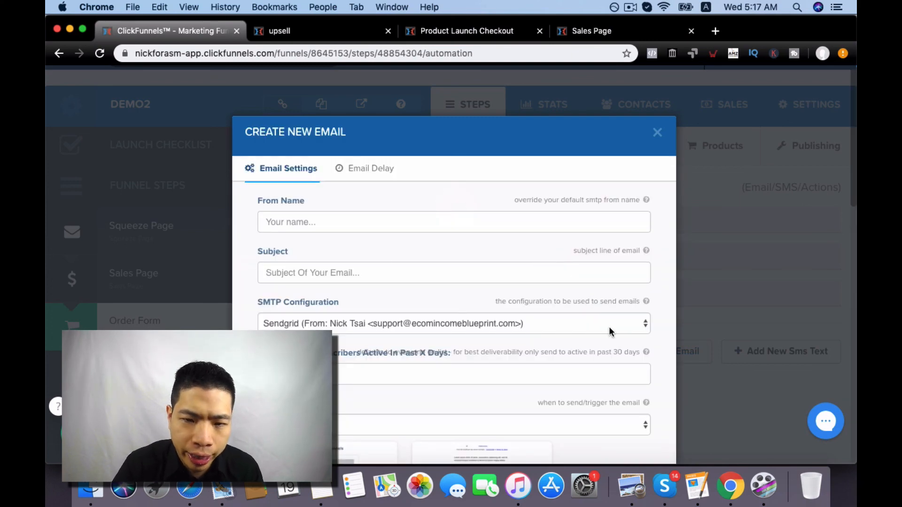
pyautogui.click(431, 229)
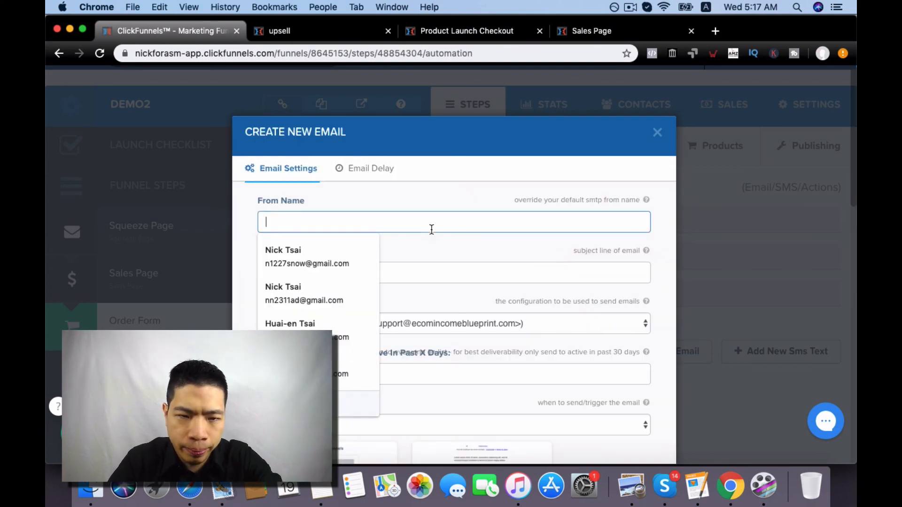
pyautogui.click(362, 243)
pyautogui.scroll(-3, 382, 294)
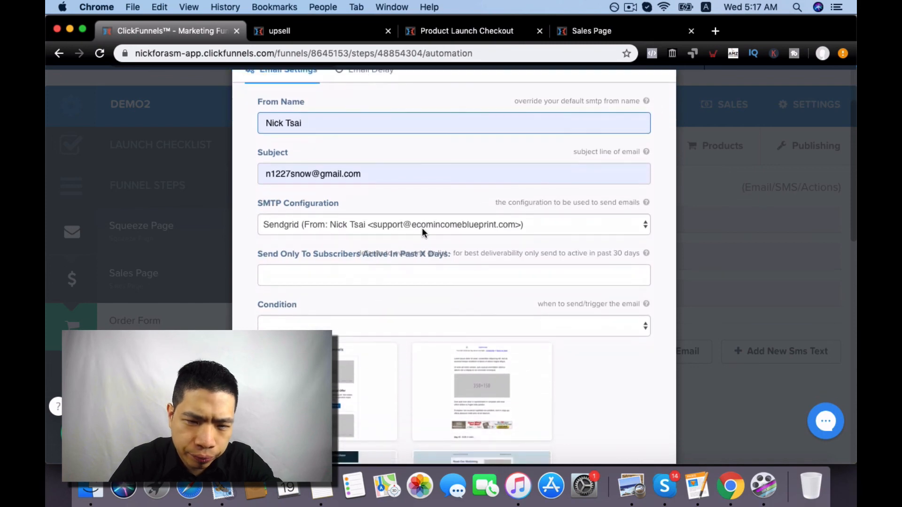
pyautogui.scroll(-2, 423, 253)
pyautogui.click(468, 231)
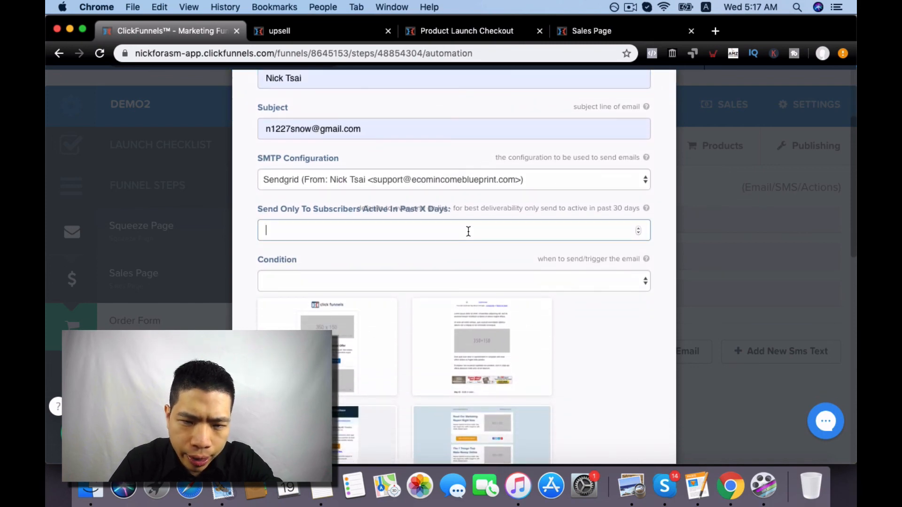
# - Set the new email's sending condition to "saw page but didn't purchase"
pyautogui.click(477, 281)
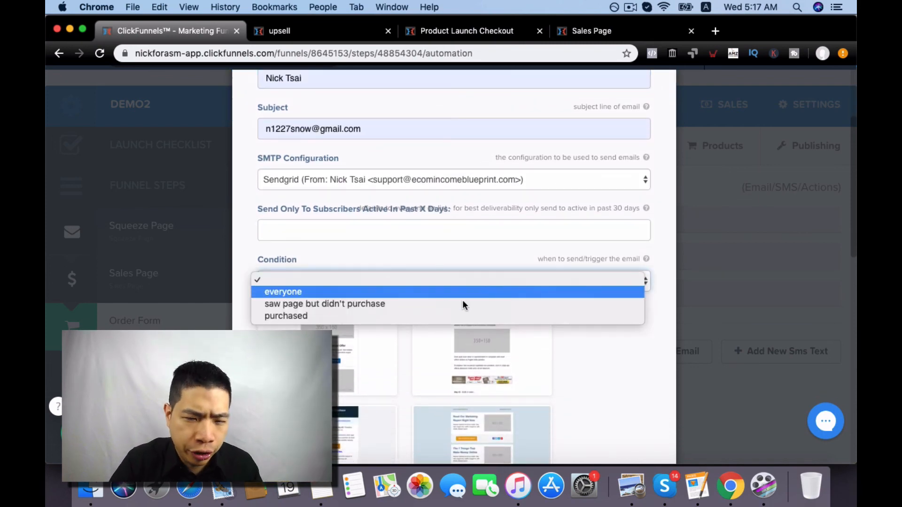
pyautogui.click(440, 315)
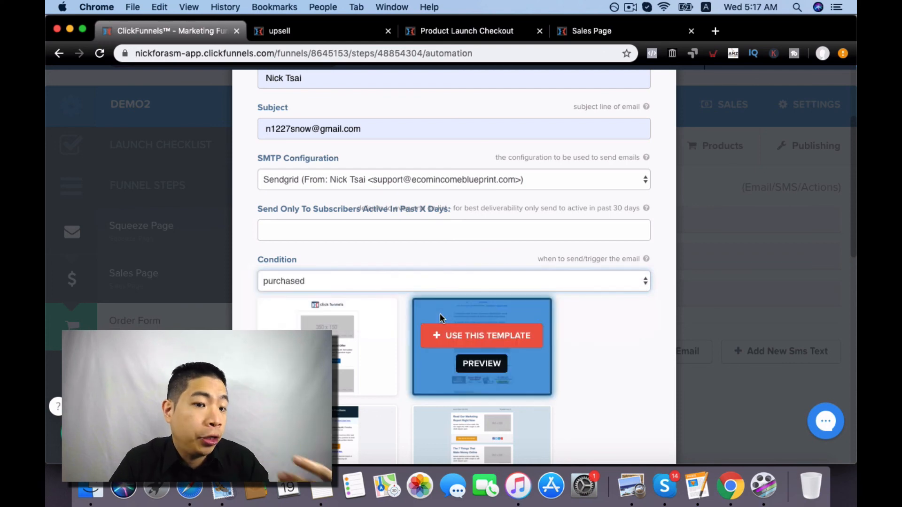
pyautogui.click(464, 278)
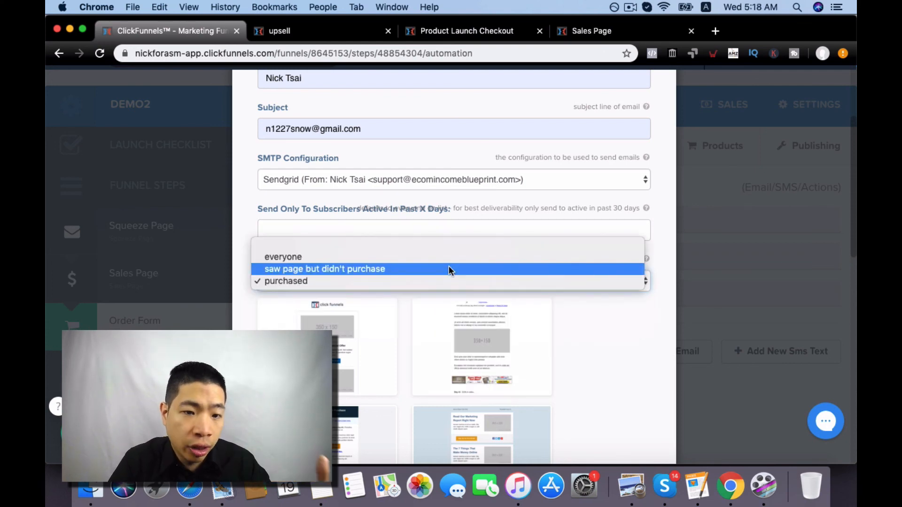
pyautogui.click(449, 269)
pyautogui.scroll(-3, 449, 266)
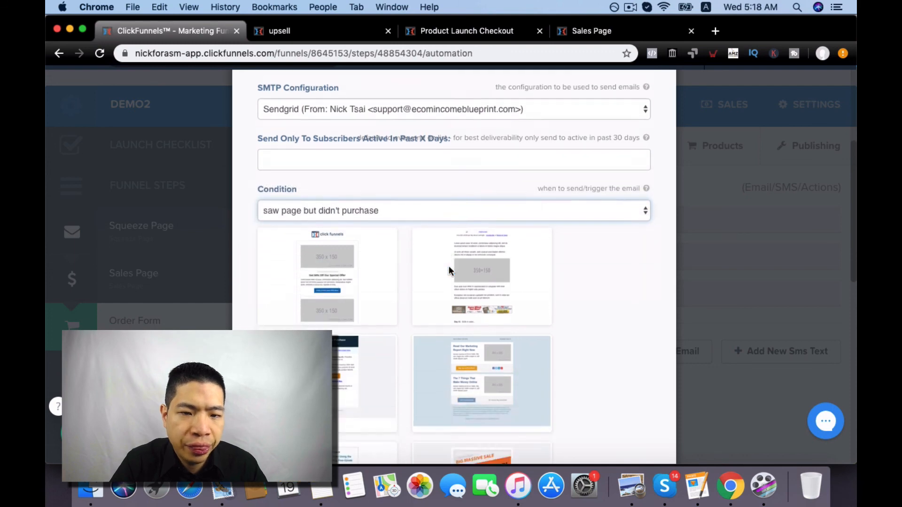
# - Choose the first email template, with the click funnels logo, browse the other templates, and create the email
pyautogui.moveTo(467, 270)
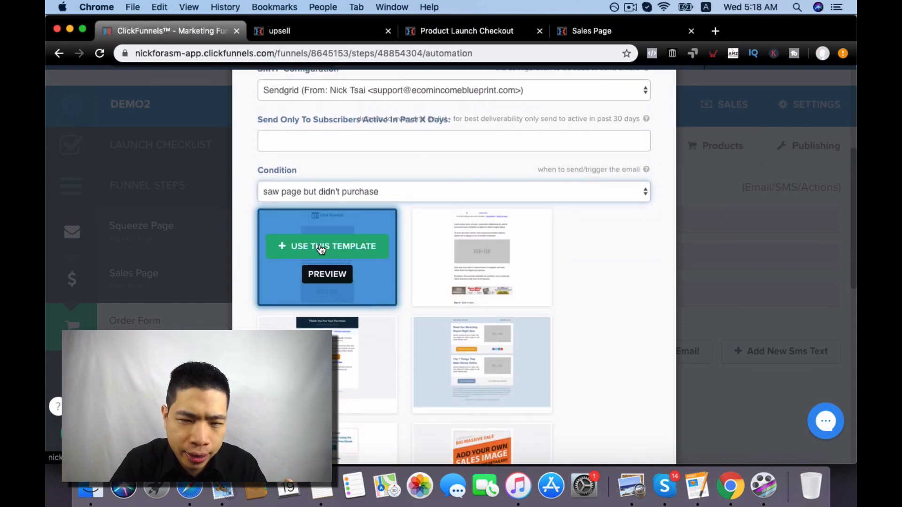
pyautogui.click(329, 246)
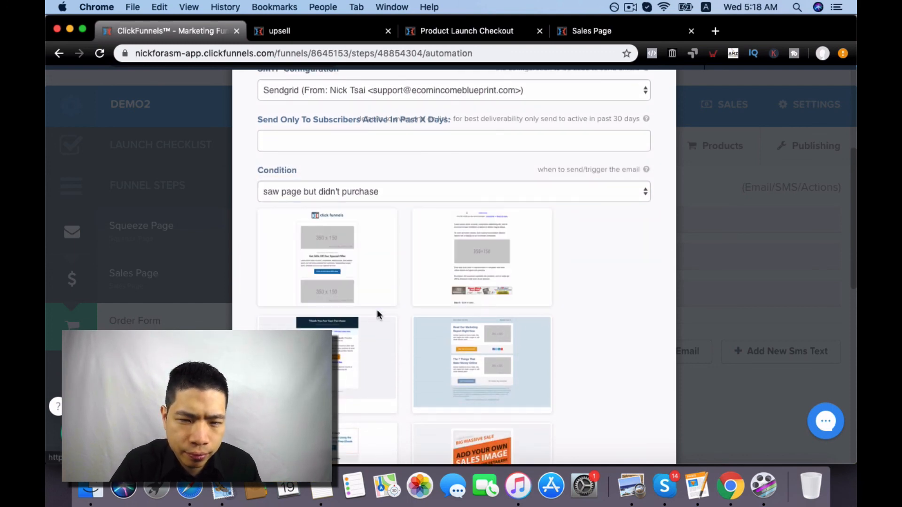
pyautogui.scroll(-2, 376, 310)
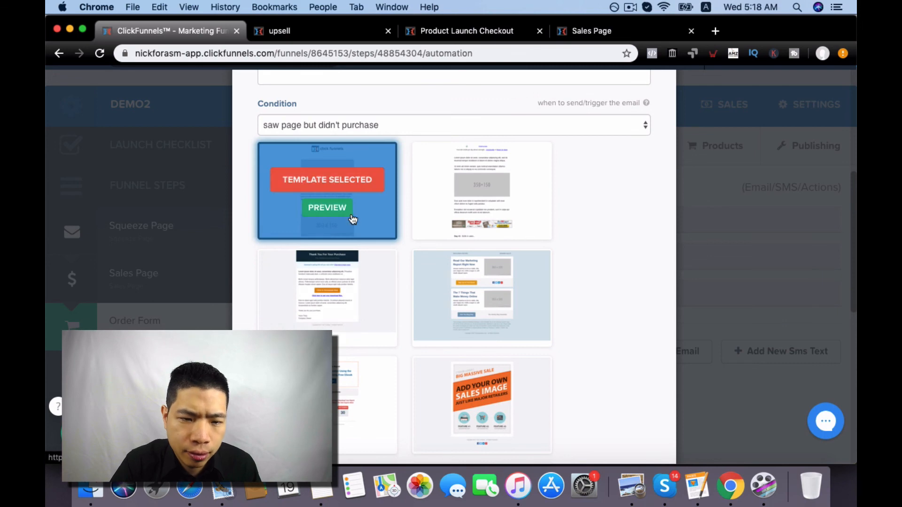
pyautogui.scroll(-5, 375, 226)
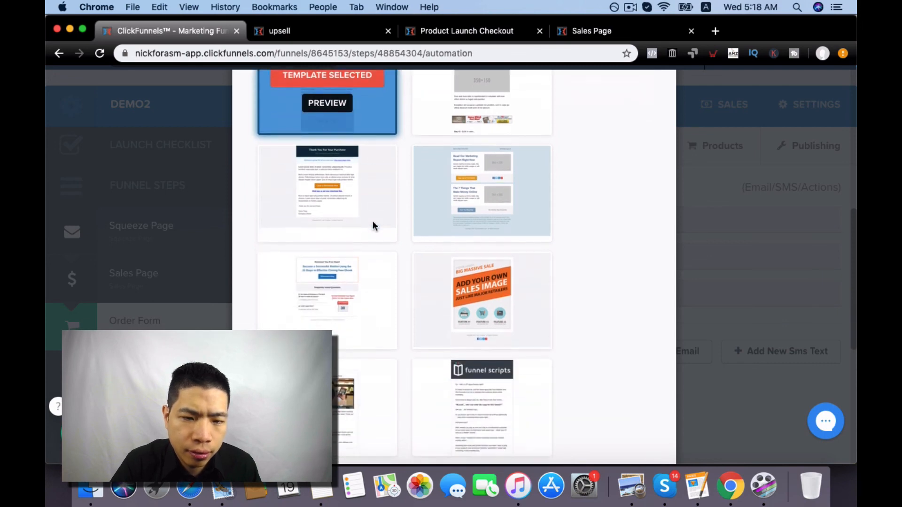
pyautogui.scroll(6, 373, 225)
pyautogui.scroll(-8, 389, 295)
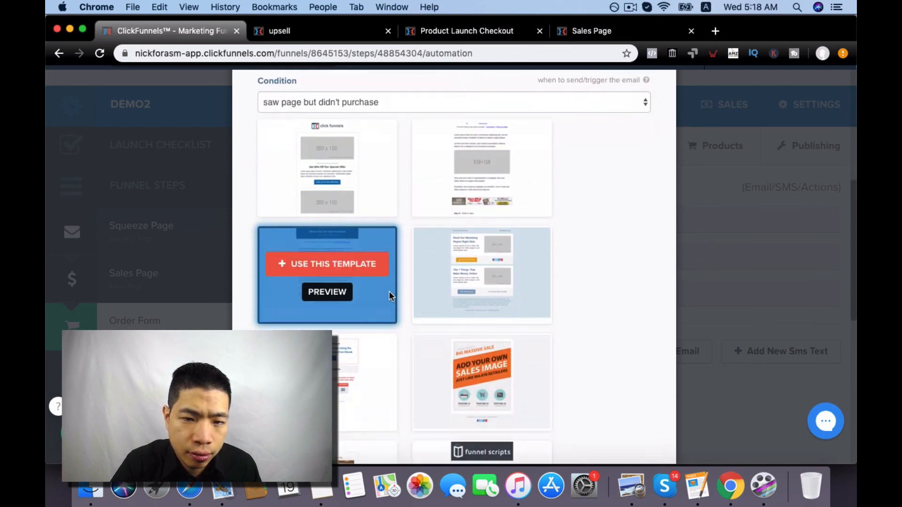
pyautogui.click(592, 388)
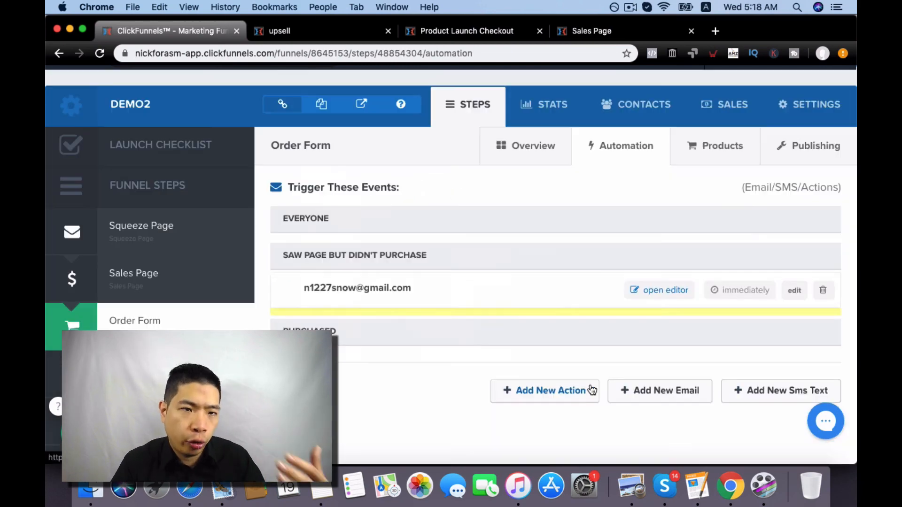
# - Review the settings of the new email for visitors who didn't purchase, and close them without changes
pyautogui.click(795, 299)
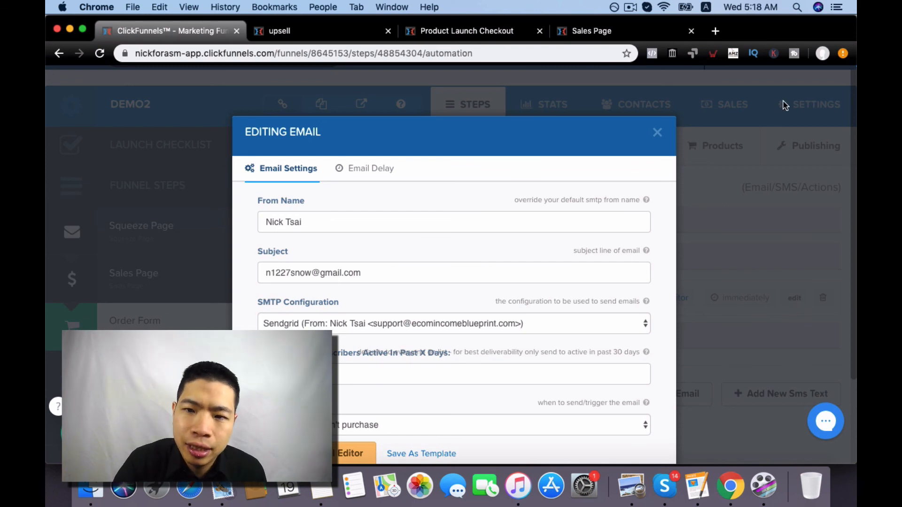
pyautogui.click(657, 132)
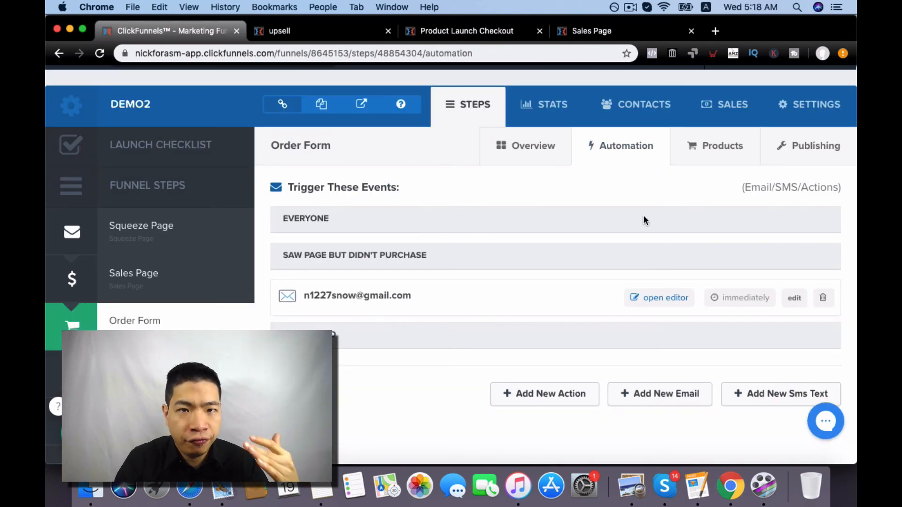